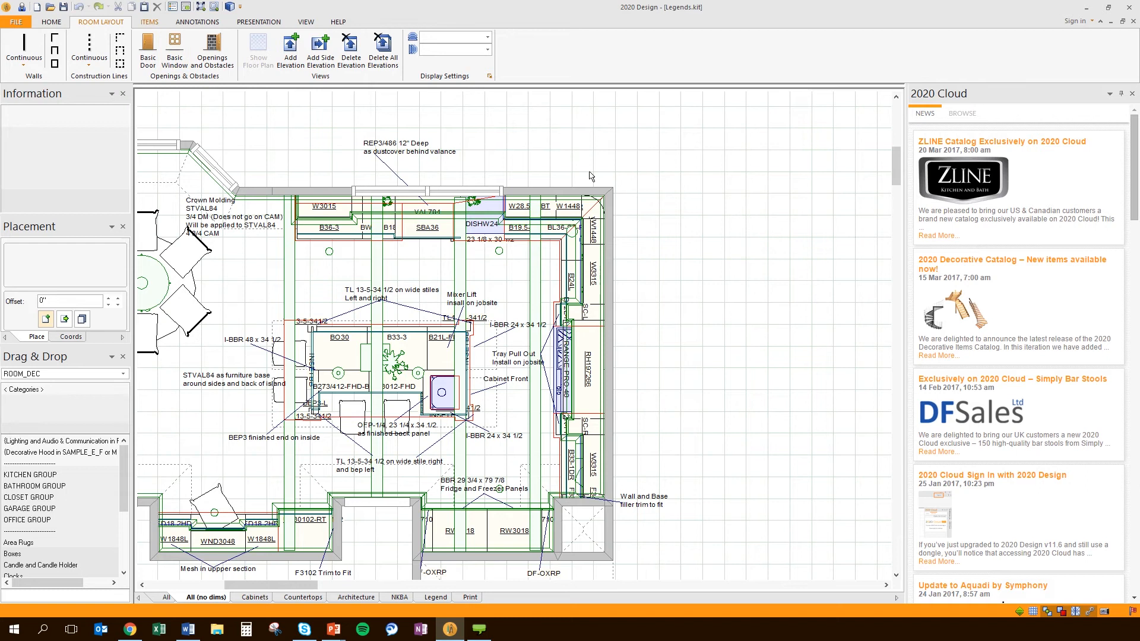
# Show the Items insertion tools on the ribbon for the Legends.kit plan
pyautogui.click(150, 22)
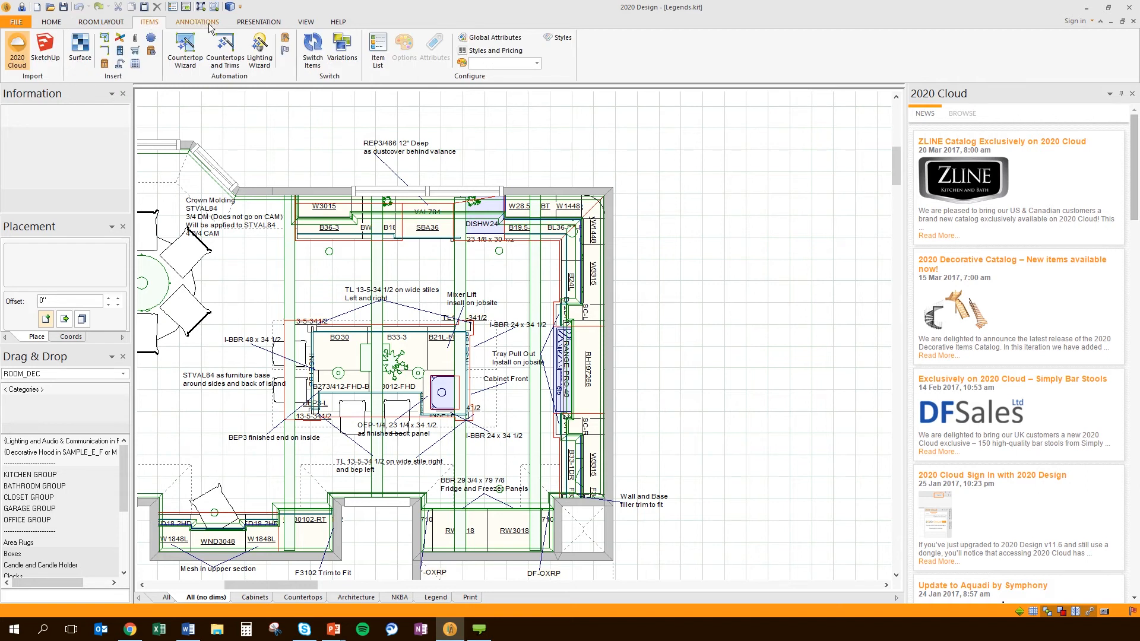
# Toggle the 2020 Cloud panel off and on, scroll its news, and switch it to Browse
pyautogui.click(16, 47)
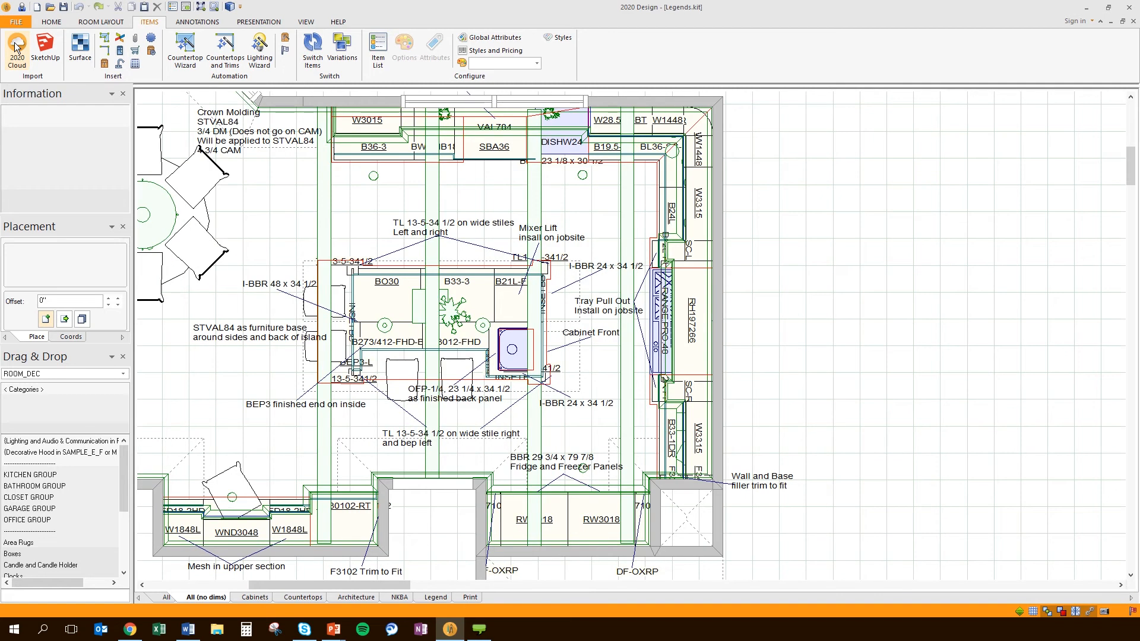
pyautogui.click(16, 48)
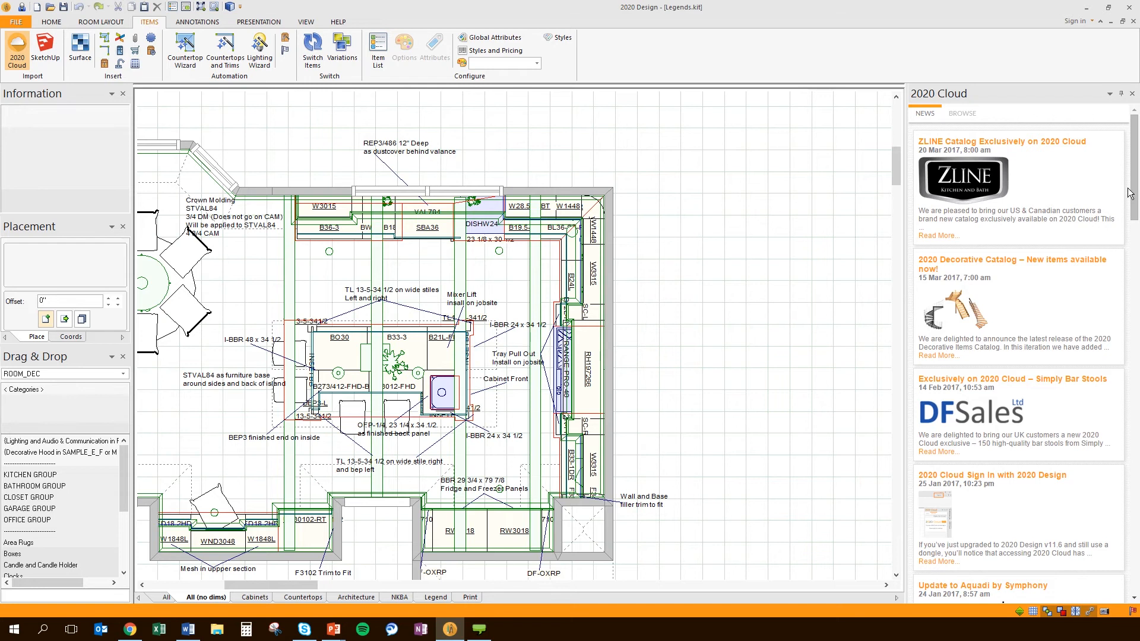
pyautogui.moveTo(1130, 189); pyautogui.dragTo(1138, 251)
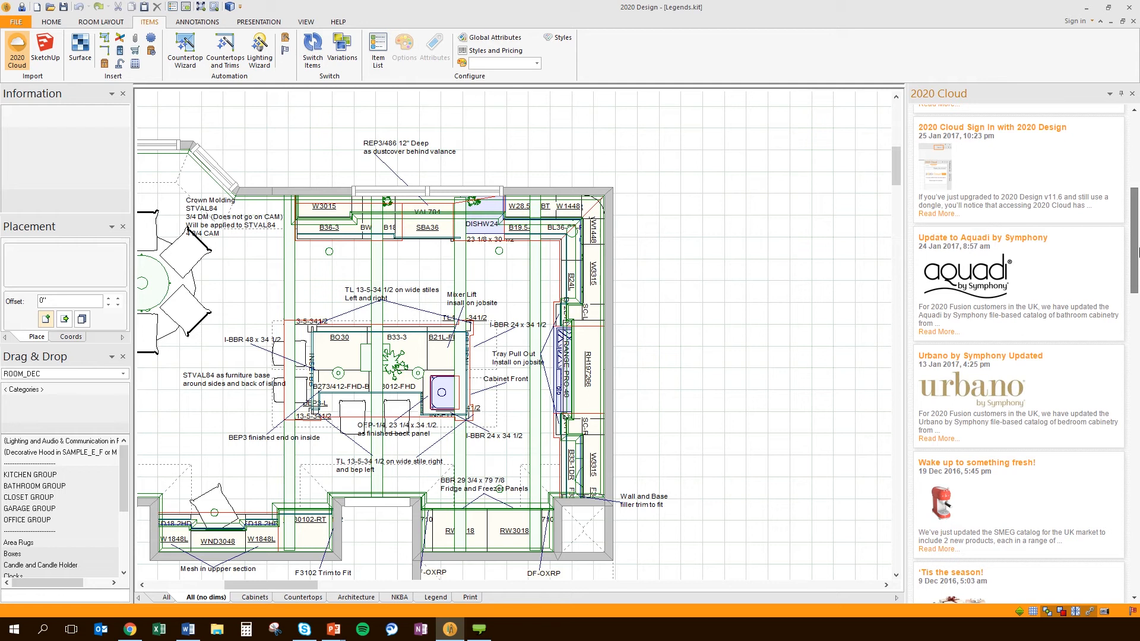
pyautogui.moveTo(1138, 251); pyautogui.dragTo(1134, 204)
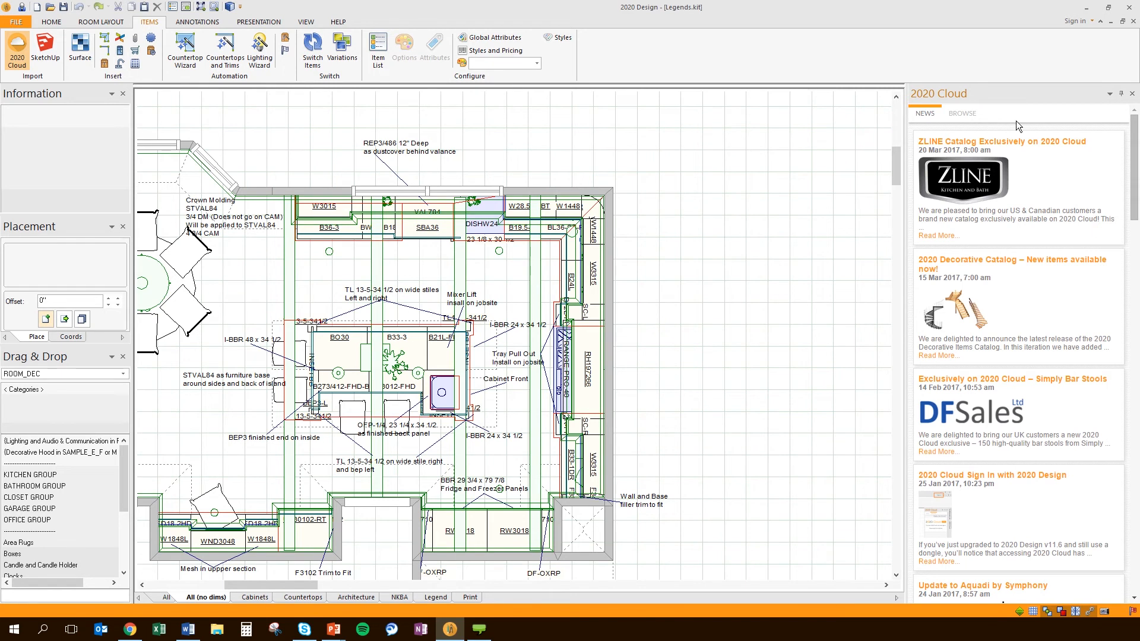
pyautogui.click(955, 117)
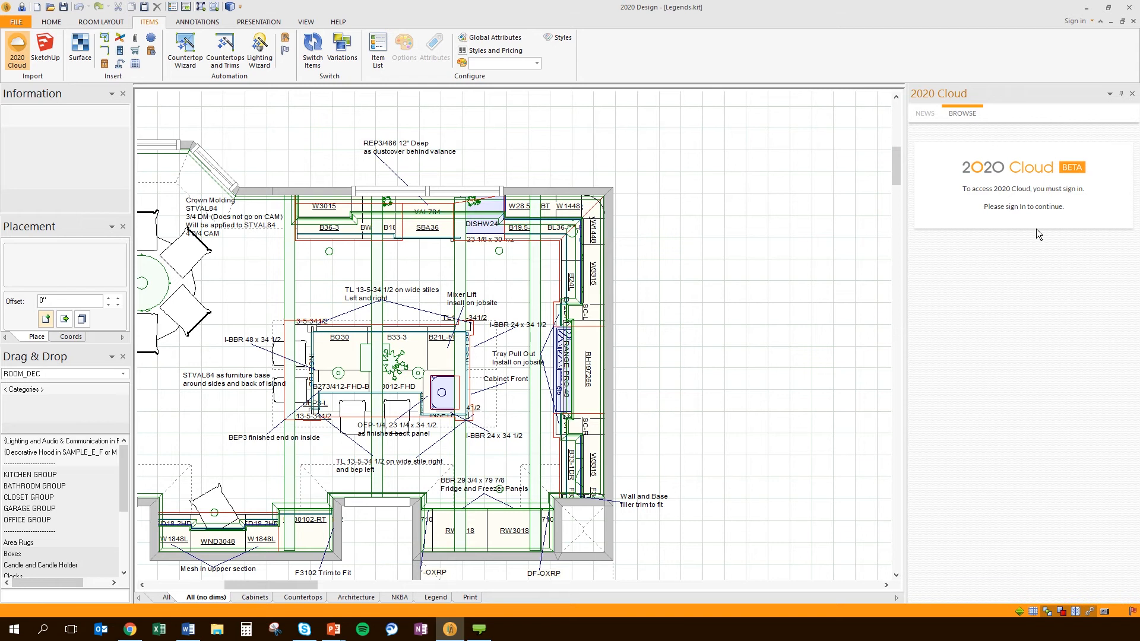
# Sign in to 2020 Cloud with the account e-mail and password, retyping the rejected password
pyautogui.click(1089, 22)
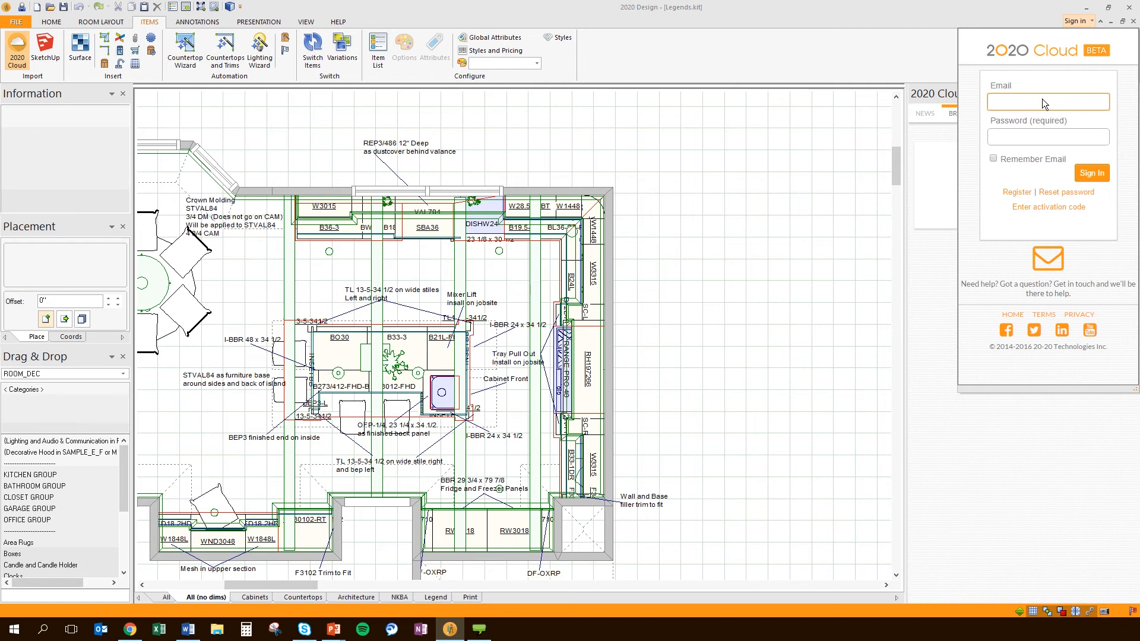
pyautogui.press('Tab')
pyautogui.write('•••••••••')
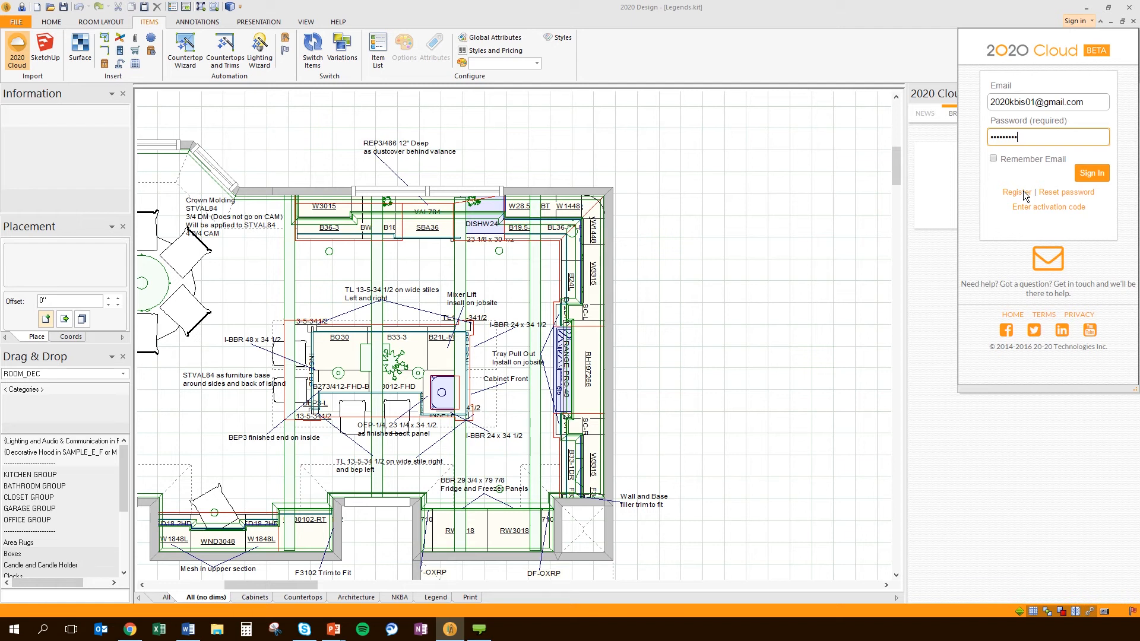
pyautogui.click(1091, 172)
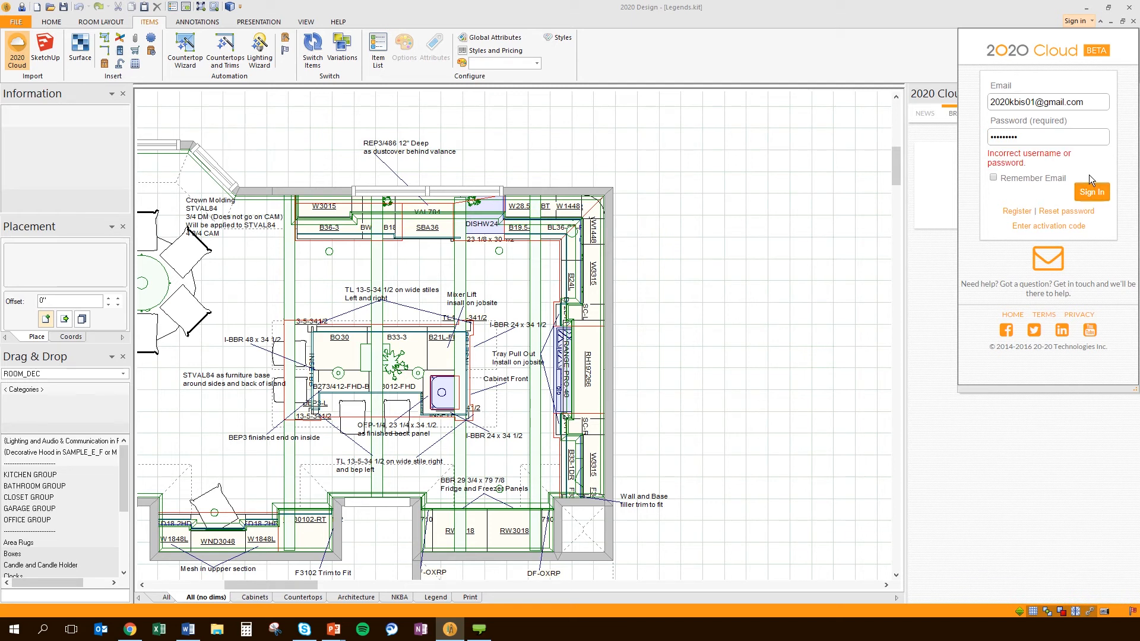
pyautogui.doubleClick(1046, 137)
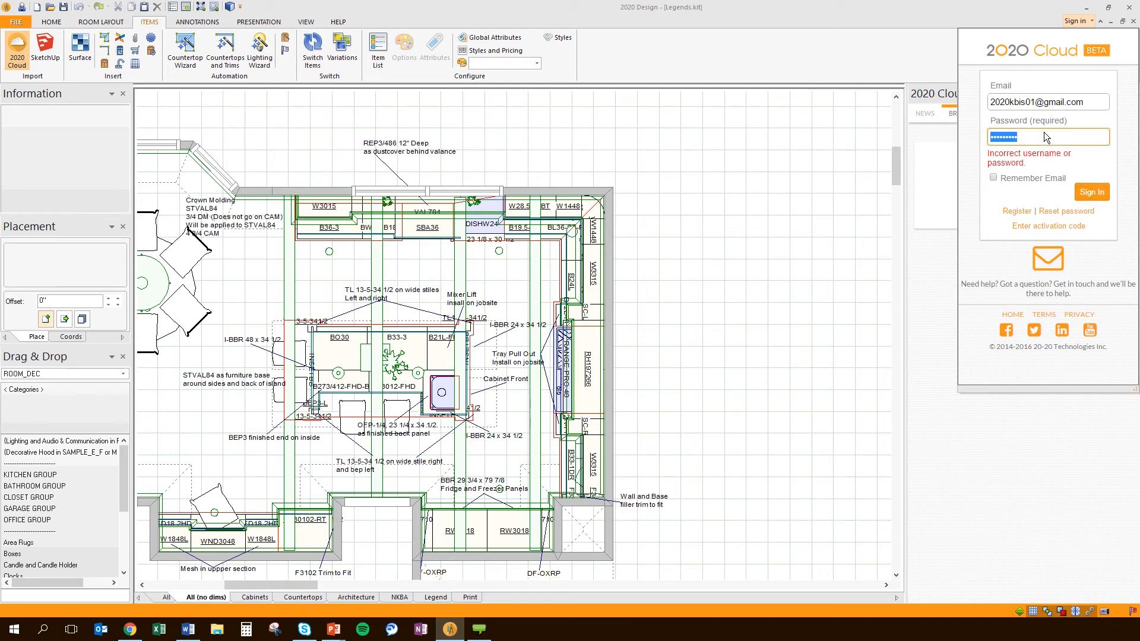
pyautogui.write('••')
pyautogui.press('Return')
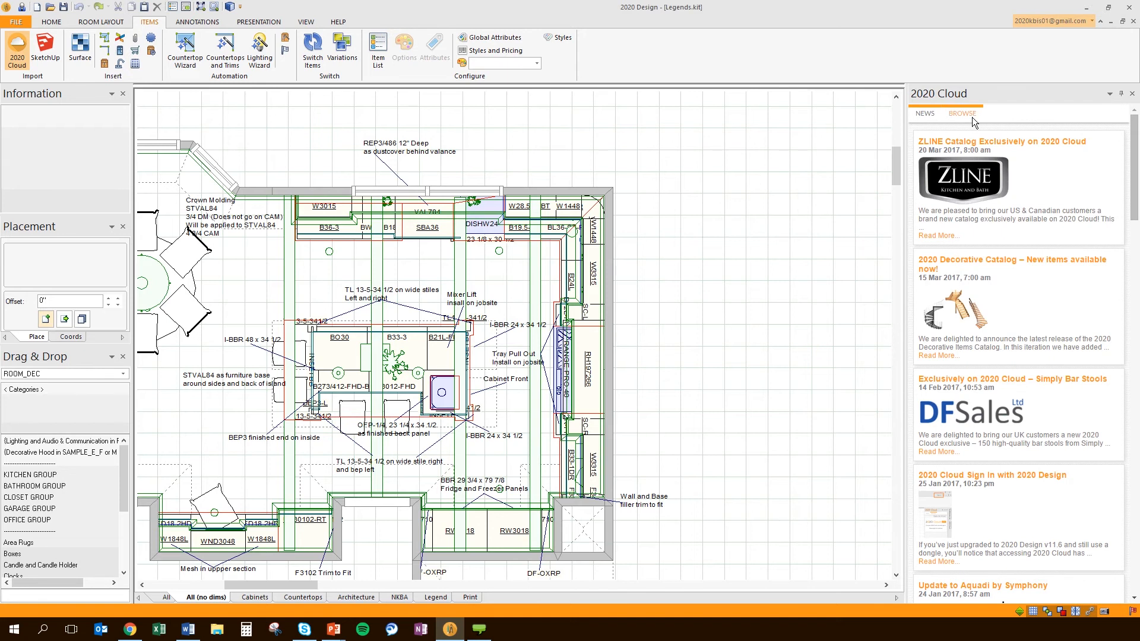
# List cloud items from all manufacturers after reviewing the manufacturer list, then focus the Filter box
pyautogui.click(971, 116)
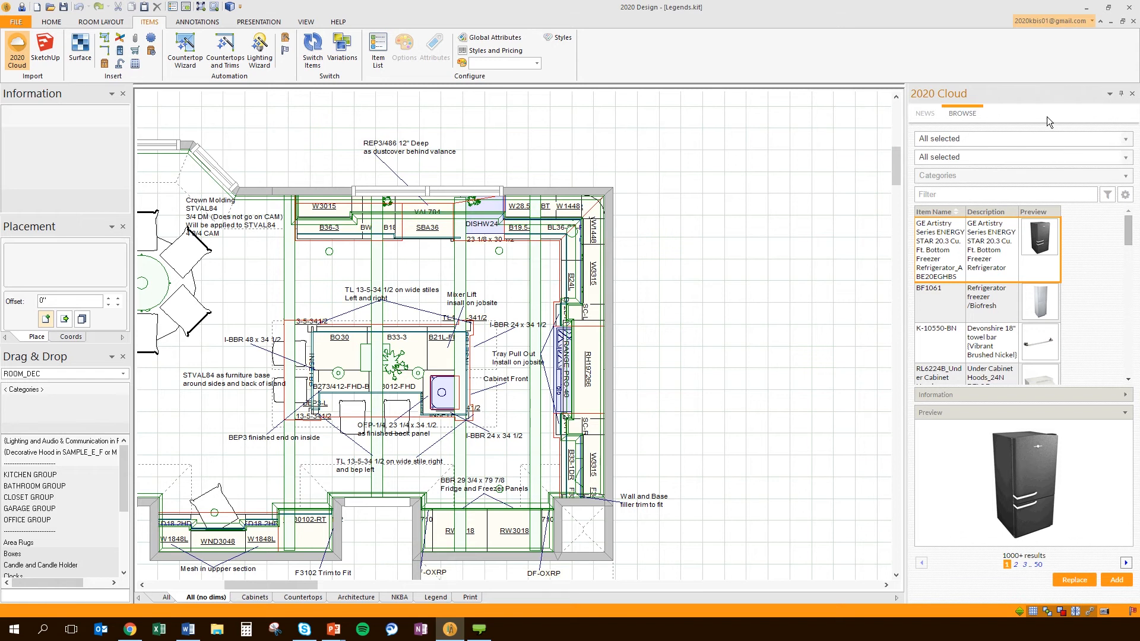
pyautogui.click(1123, 140)
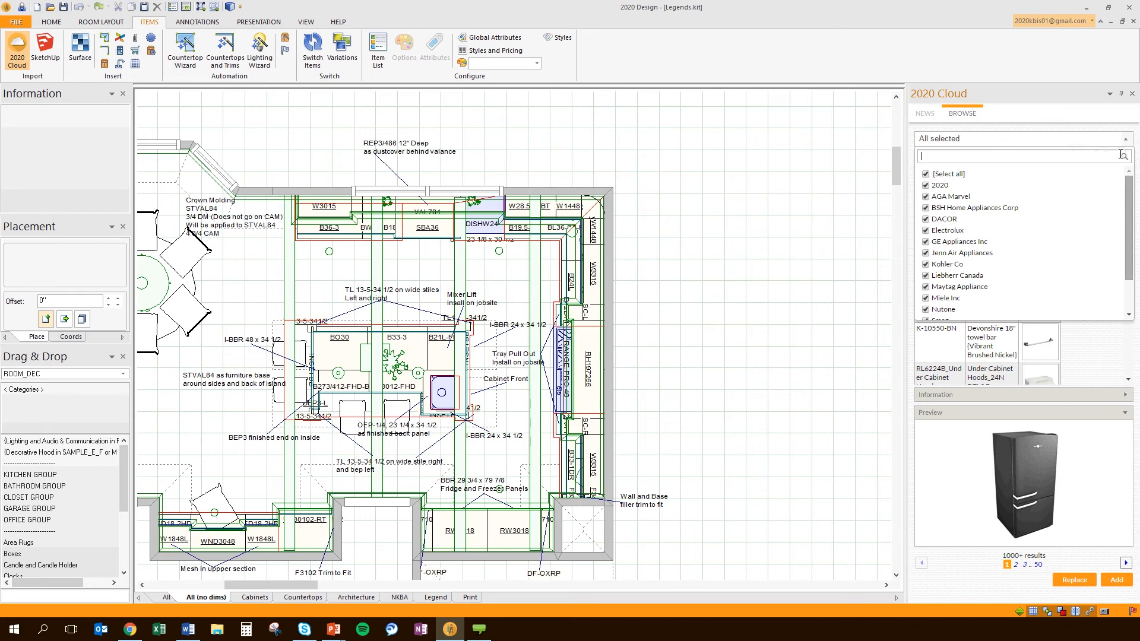
pyautogui.moveTo(1128, 184); pyautogui.dragTo(1132, 229)
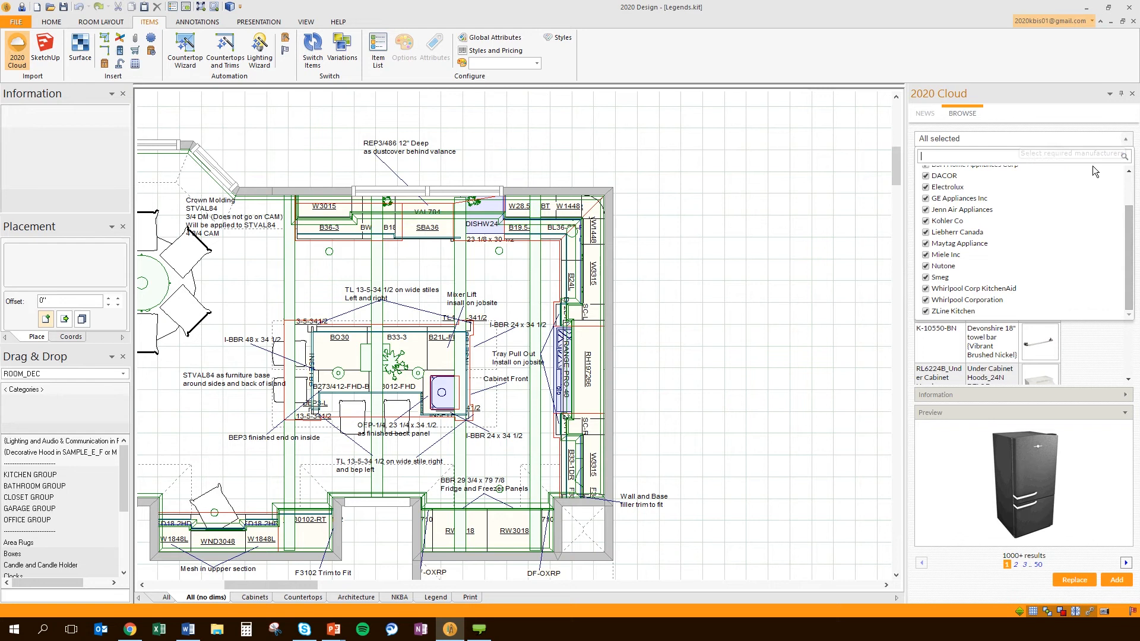
pyautogui.moveTo(1107, 221); pyautogui.dragTo(1129, 187)
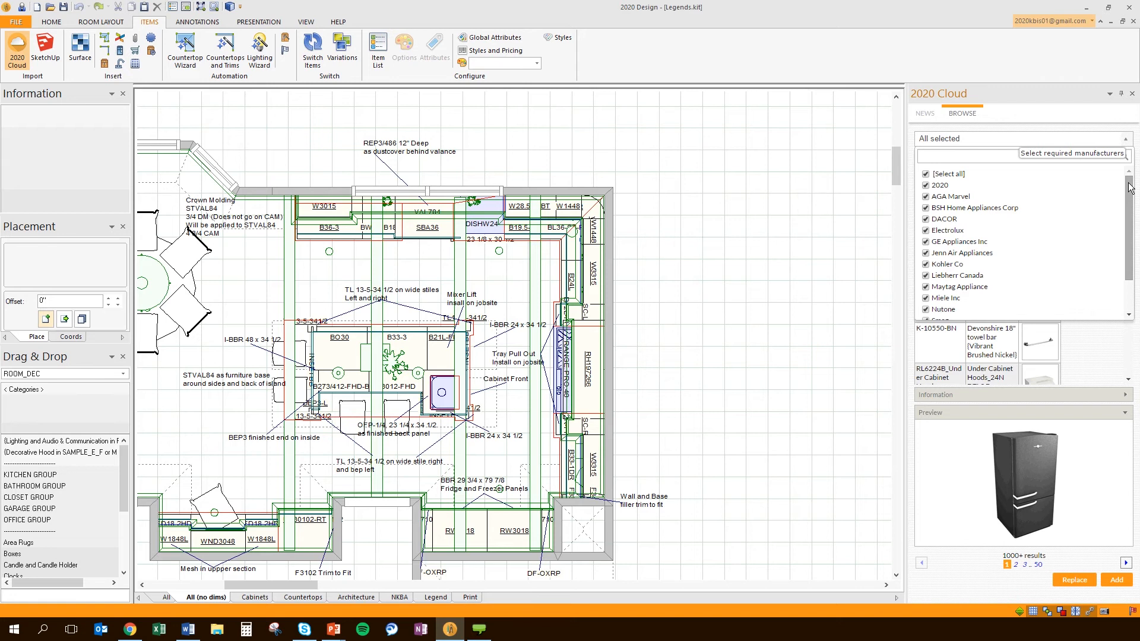
pyautogui.click(1090, 339)
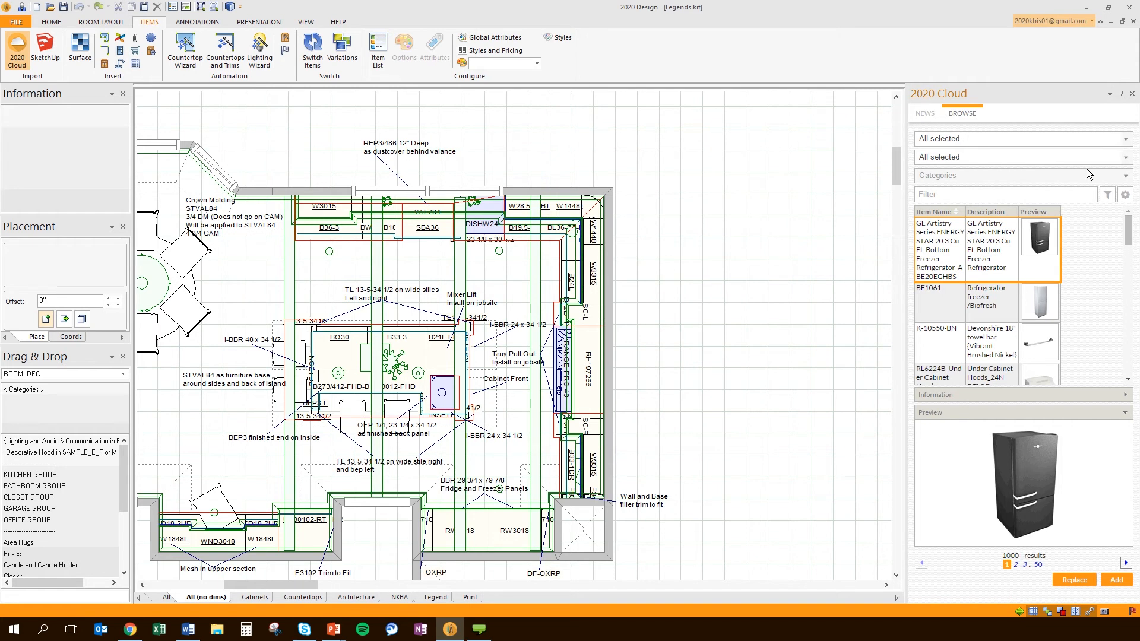
pyautogui.click(1002, 196)
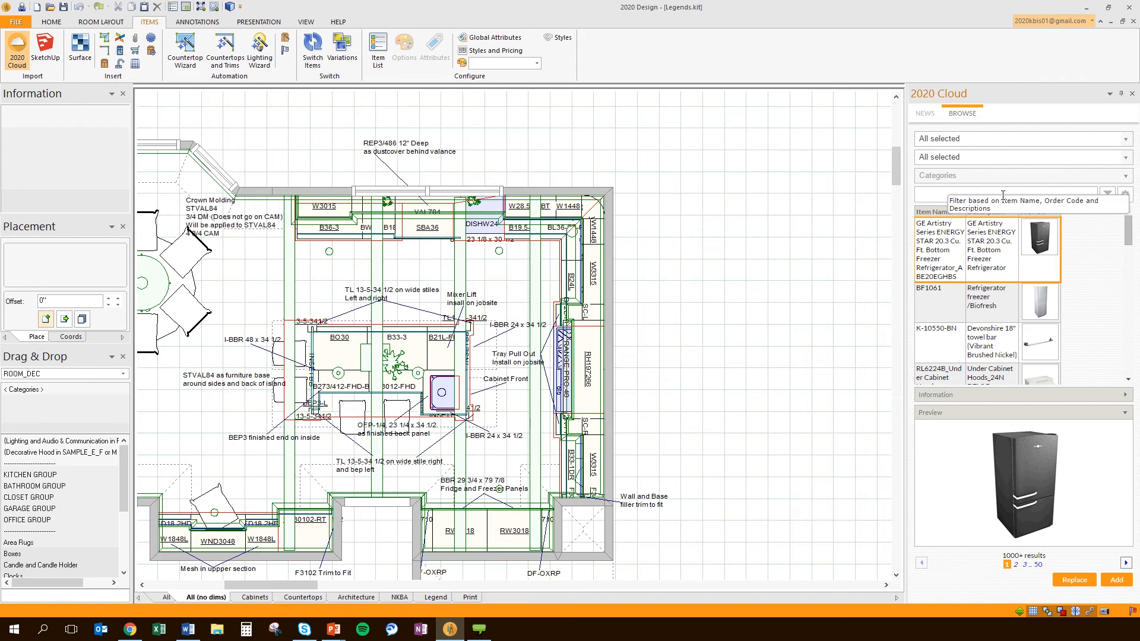
# Filter cloud items by 'maga', place the open magazine on the island near B030, and open a 3D view
pyautogui.write('maga')
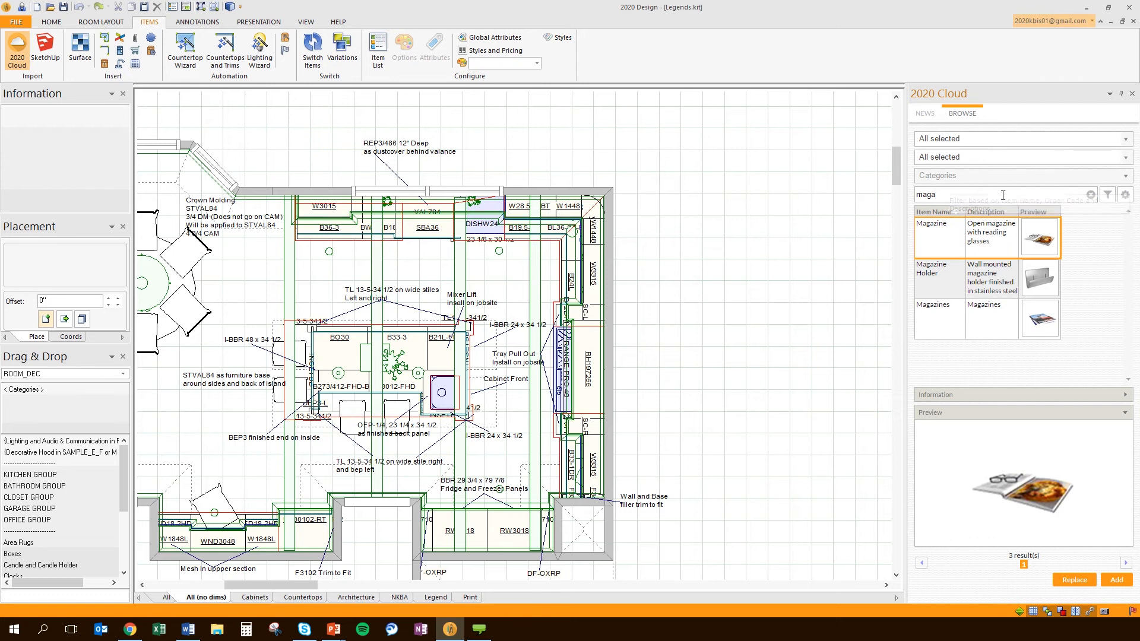
pyautogui.moveTo(967, 237); pyautogui.dragTo(351, 360)
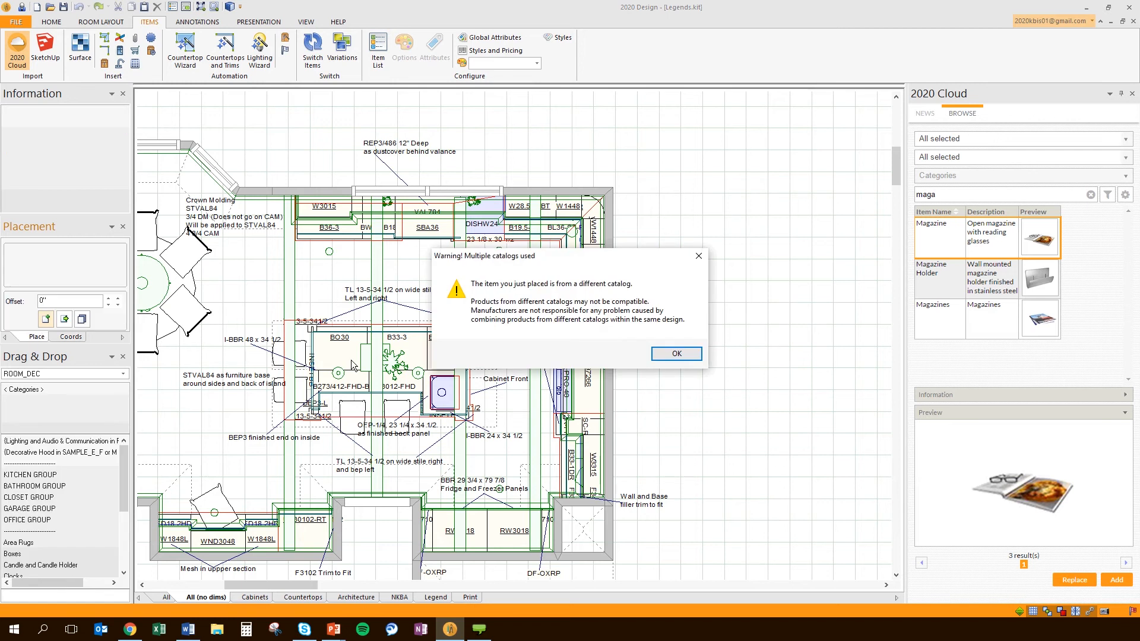
pyautogui.click(668, 354)
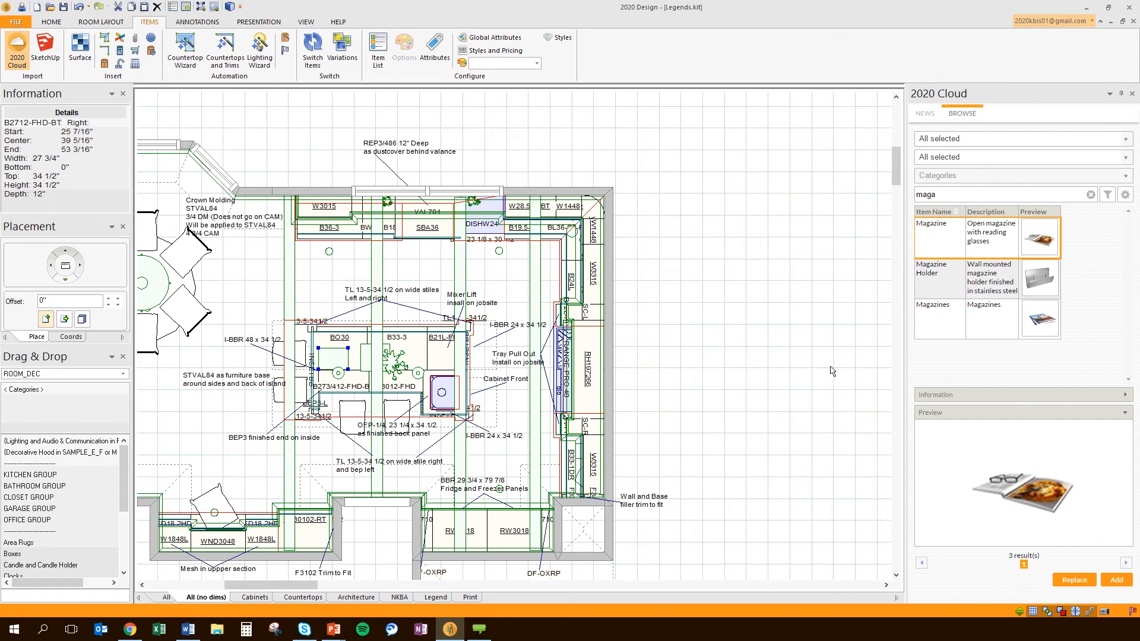
pyautogui.click(231, 7)
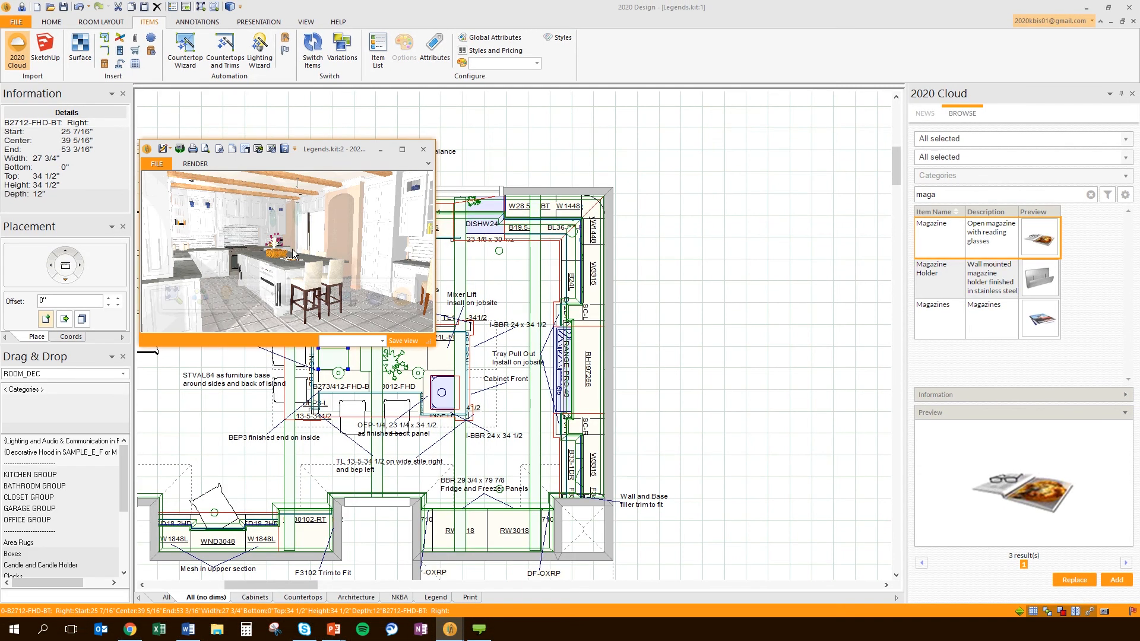
# Aim the 3D camera at the island with Camera clipping, reposition the window, and pick the Magazines result
pyautogui.scroll(1, 294, 255)
pyautogui.moveTo(293, 249); pyautogui.dragTo(305, 249)
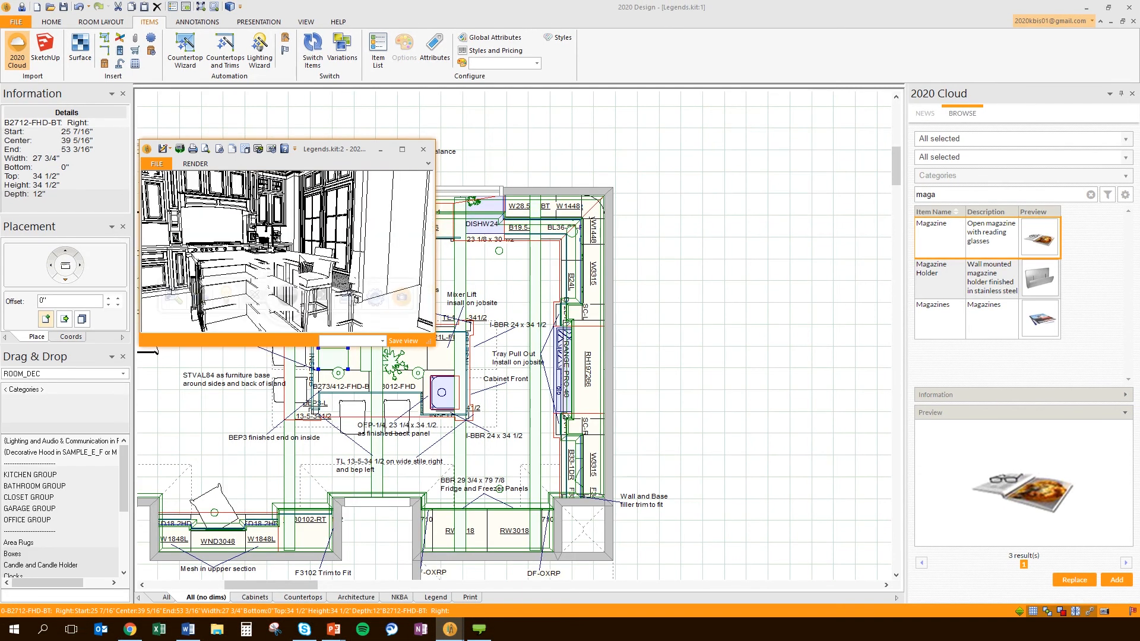
pyautogui.click(378, 299)
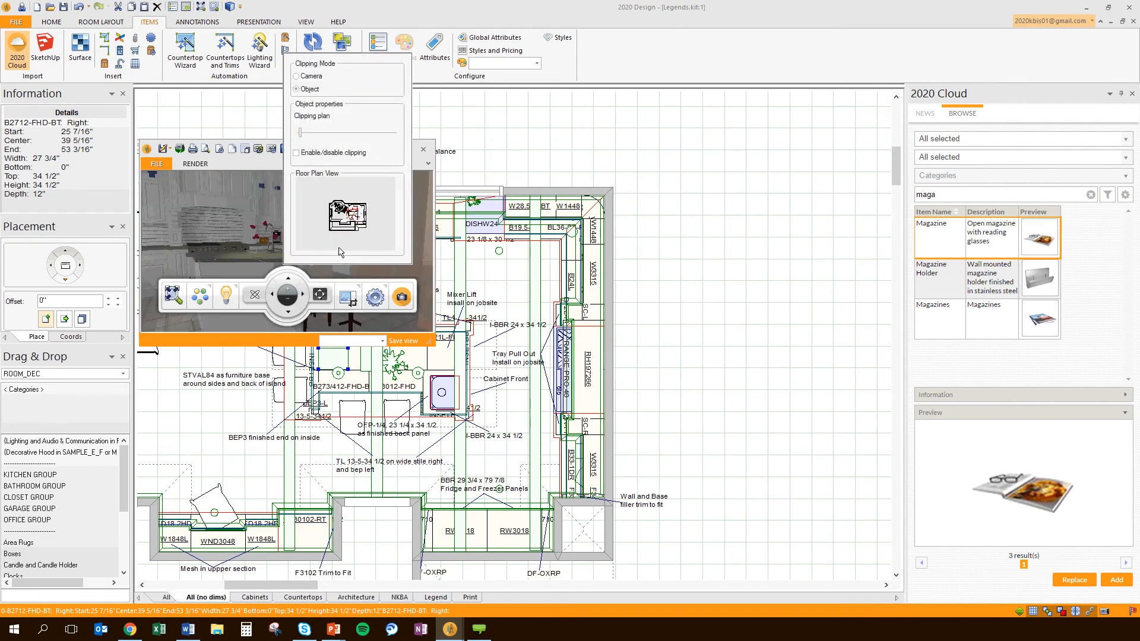
pyautogui.click(297, 76)
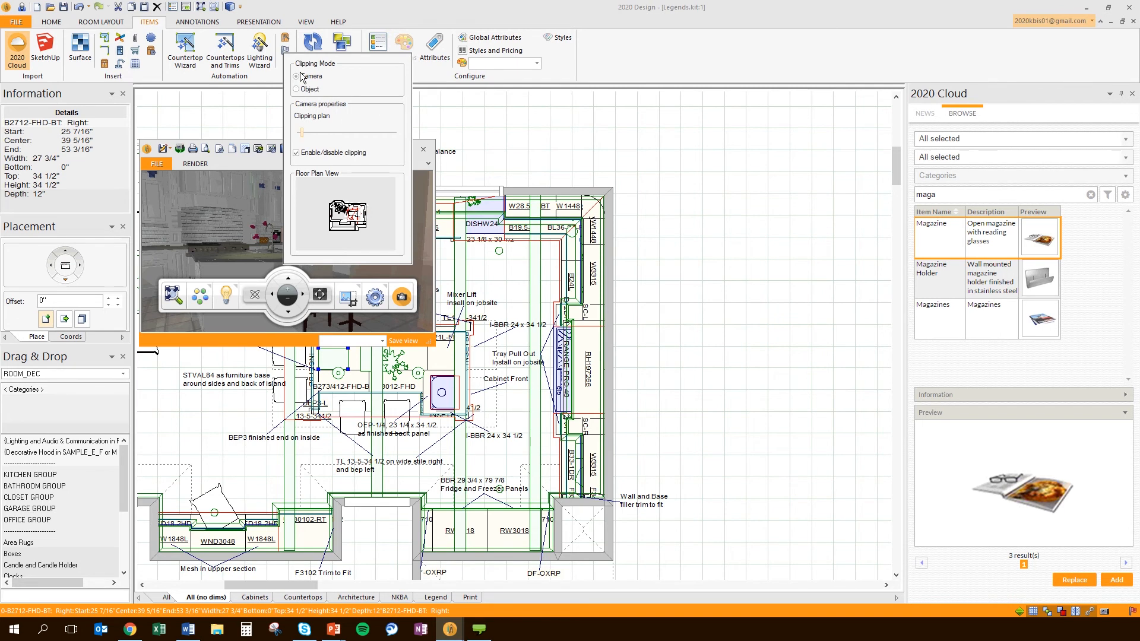
pyautogui.click(297, 153)
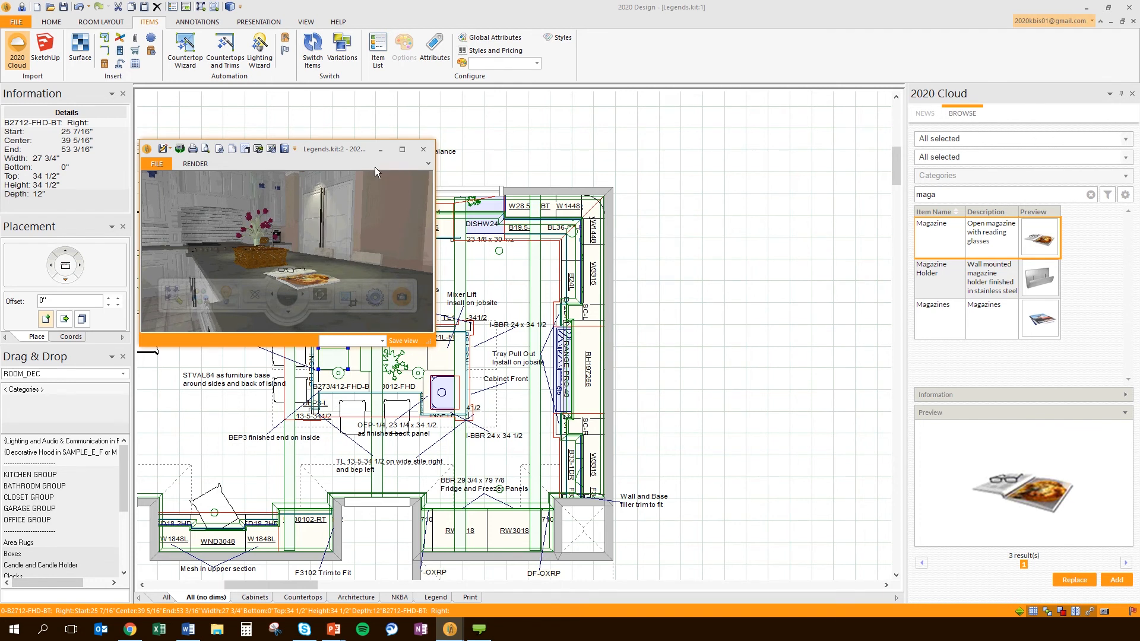
pyautogui.moveTo(375, 168); pyautogui.dragTo(290, 102)
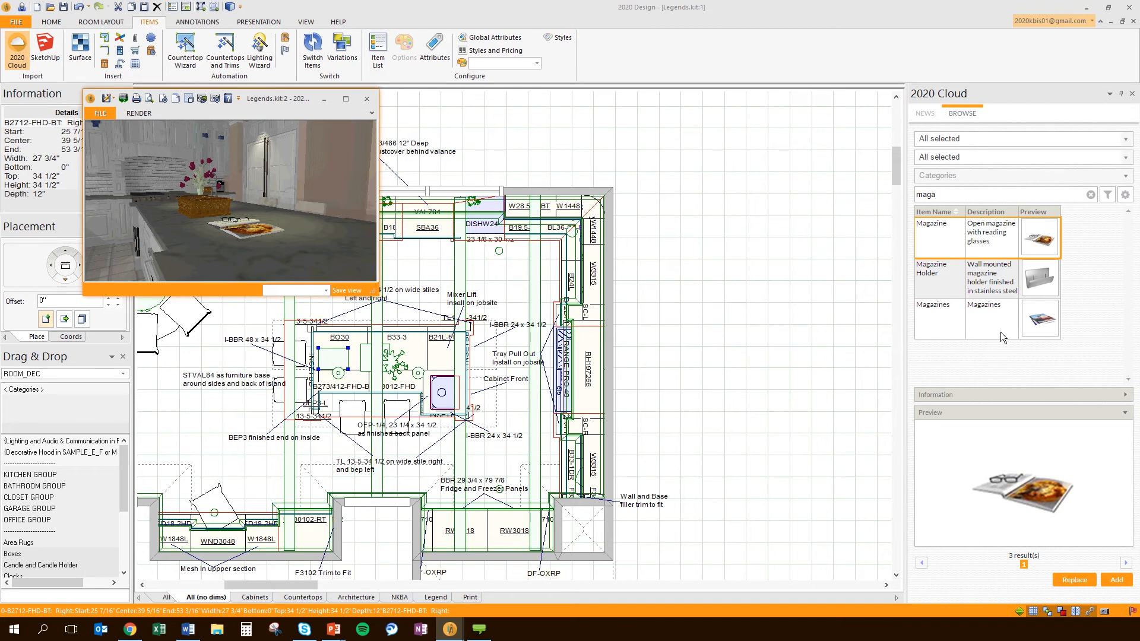
pyautogui.click(1038, 326)
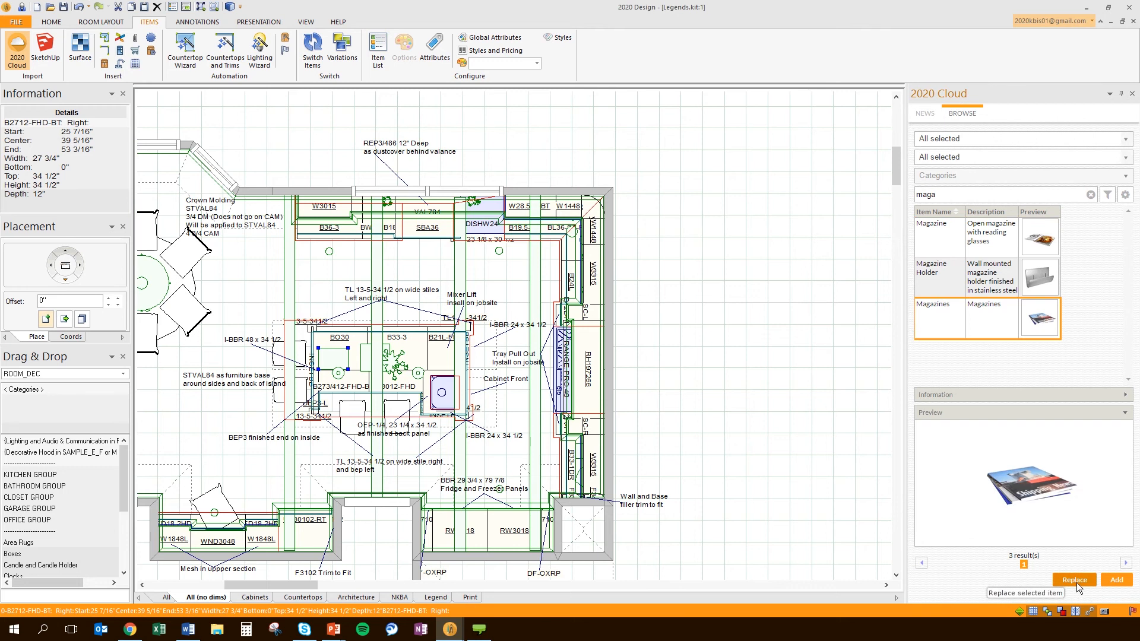
# Replace the placed magazine with the Magazines item and bring the 3D view back to front
pyautogui.click(1074, 580)
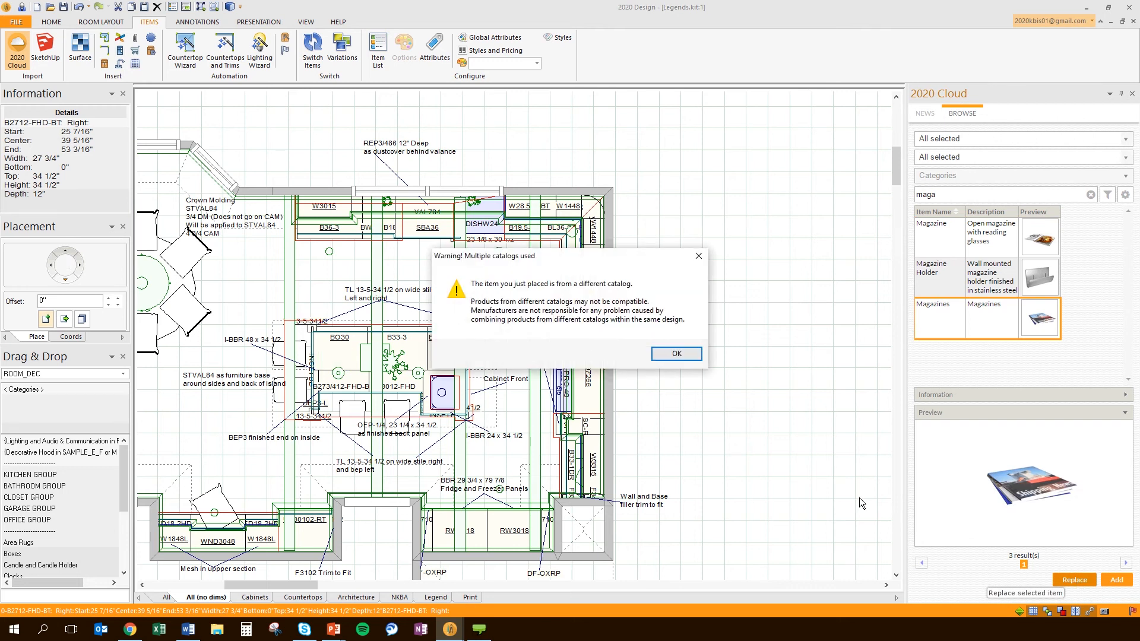
pyautogui.click(677, 354)
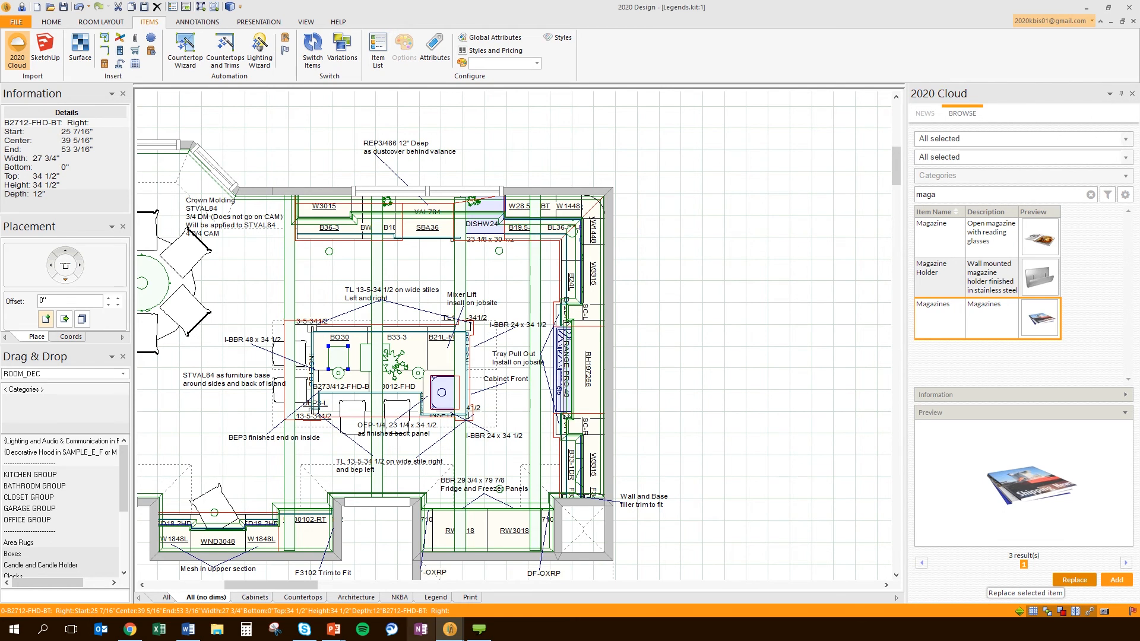
pyautogui.moveTo(459, 626)
pyautogui.click(490, 585)
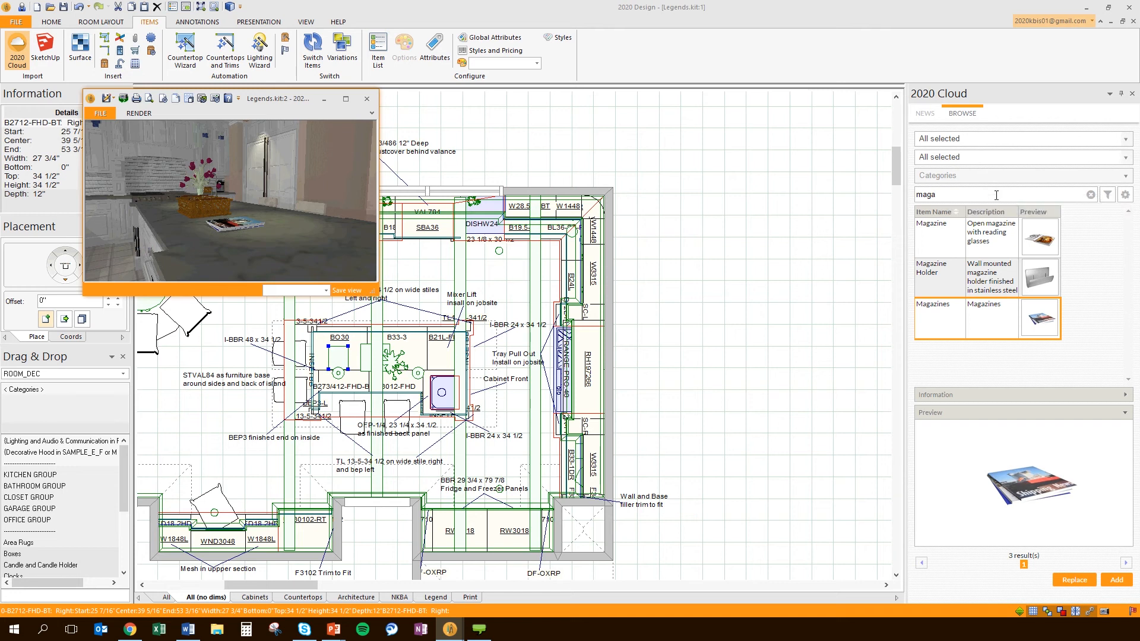
# Minimize the floating Legends.kit:2 3D render window
pyautogui.click(323, 99)
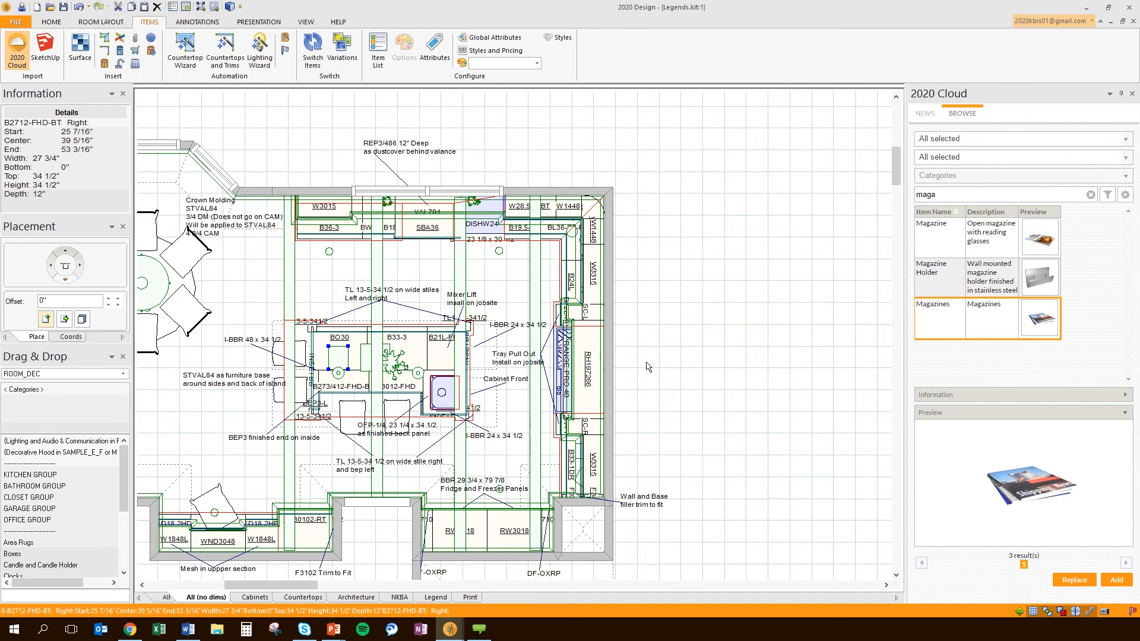
# Advance the slide show past the User Textures / Lighting Wizard slide and return to the kitchen plan
pyautogui.hotkey('alt', 'Tab')
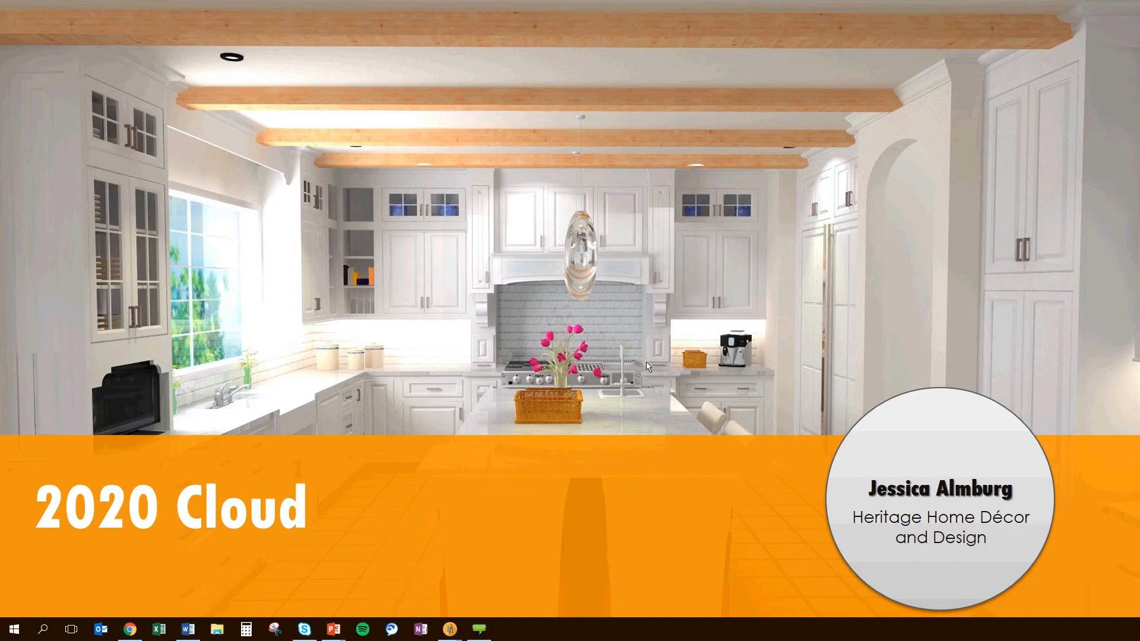
pyautogui.click(847, 350)
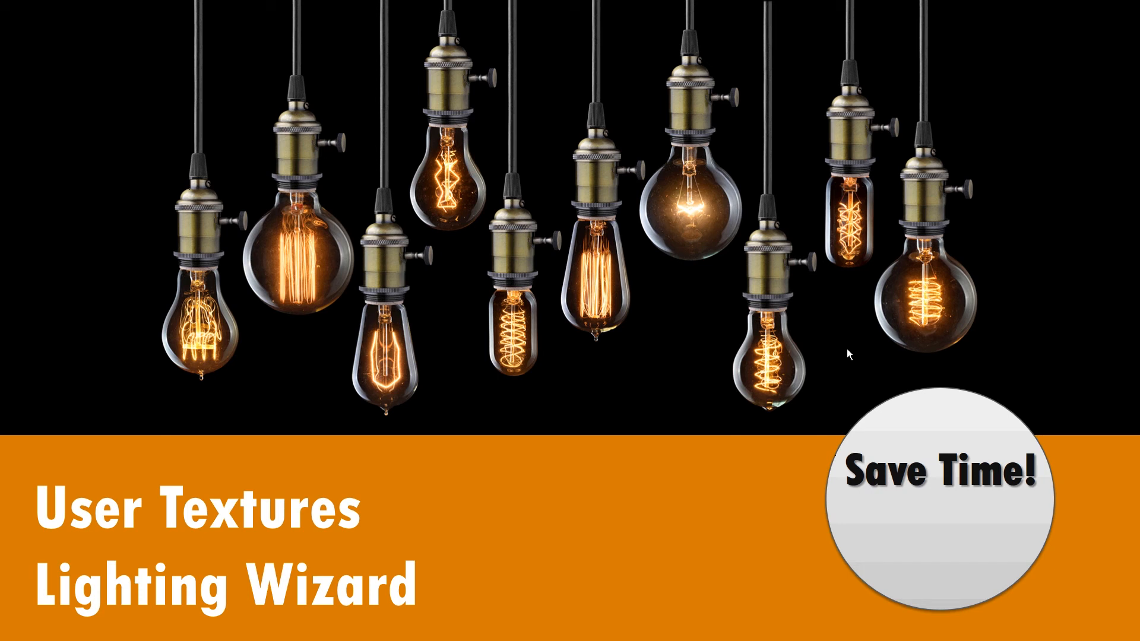
pyautogui.hotkey('alt', 'Tab')
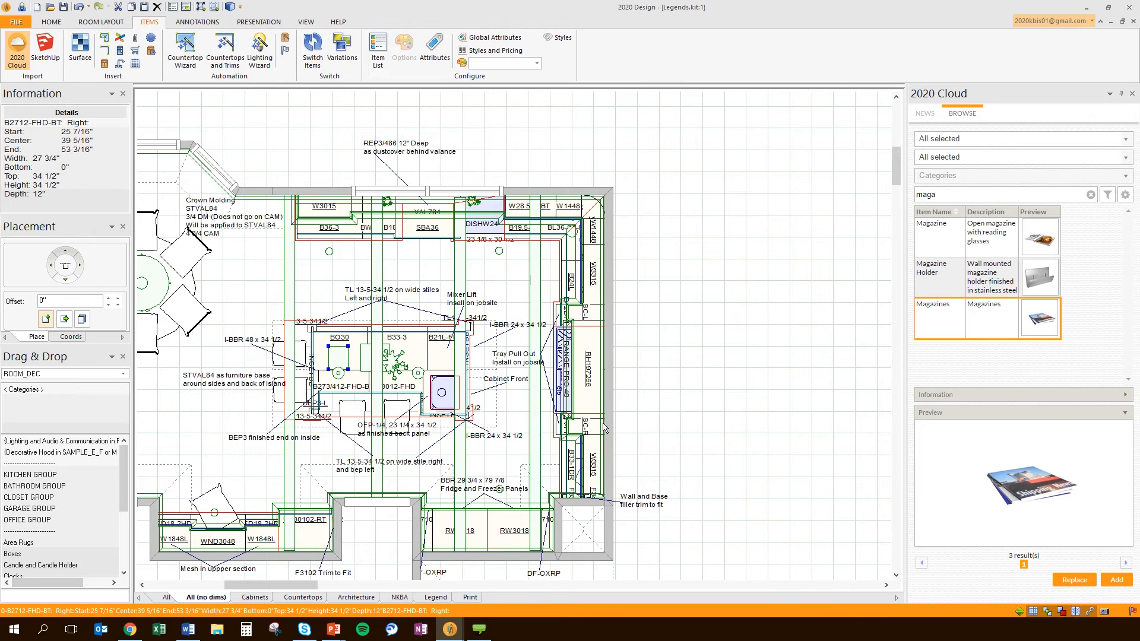
# Place a perspective camera below the round dining table, aimed toward the upper-left wall
pyautogui.scroll(1, 423, 431)
pyautogui.scroll(1, 170, 406)
pyautogui.moveTo(170, 403)
pyautogui.mouseDown(button='middle')
pyautogui.moveTo(589, 368)
pyautogui.moveTo(510, 357)
pyautogui.mouseUp(button='middle')
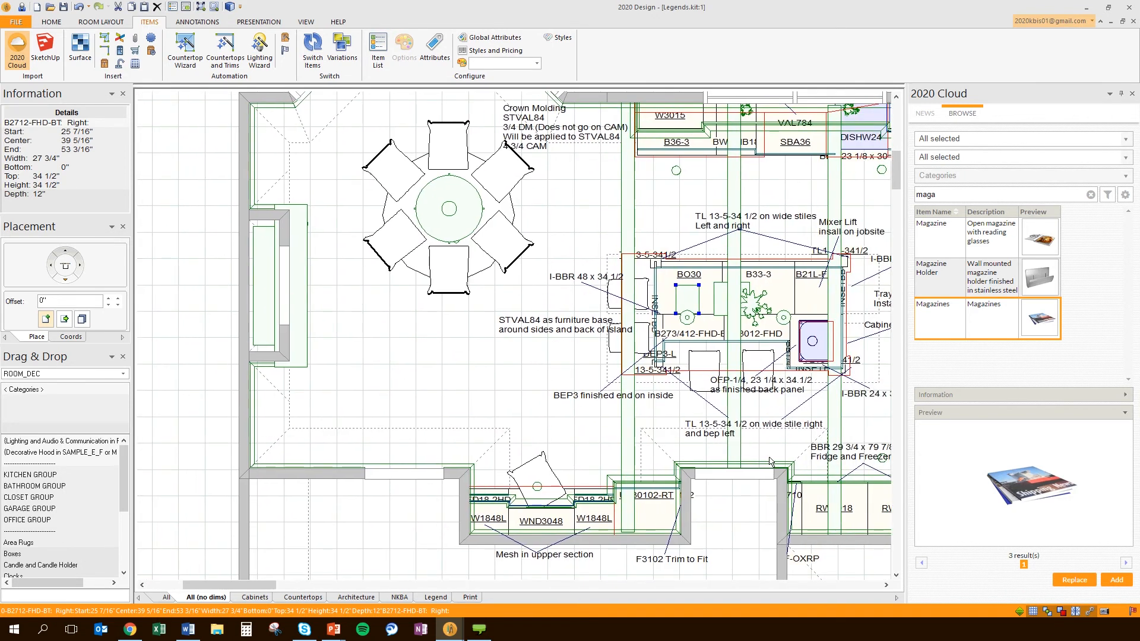
pyautogui.click(1104, 612)
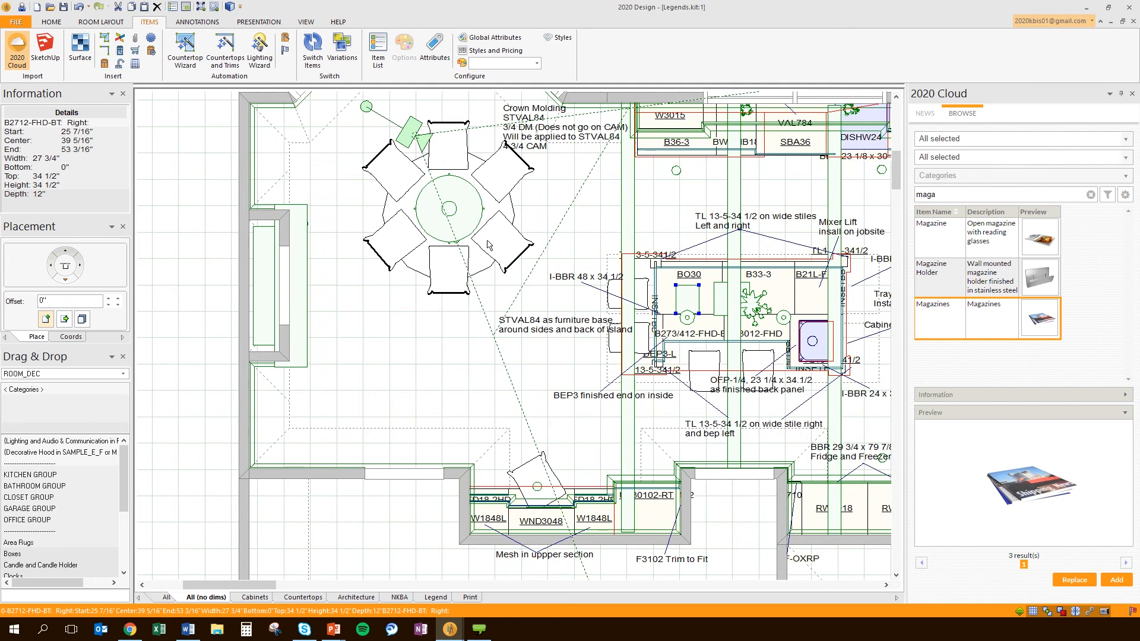
pyautogui.moveTo(410, 133); pyautogui.dragTo(467, 421)
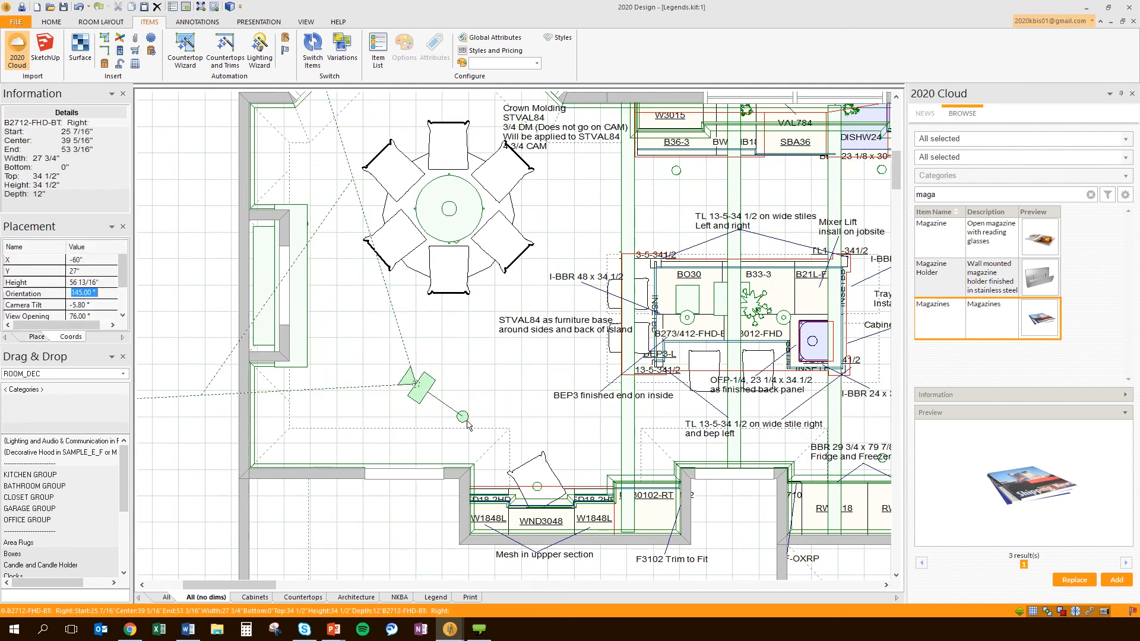
pyautogui.moveTo(404, 384); pyautogui.dragTo(450, 397)
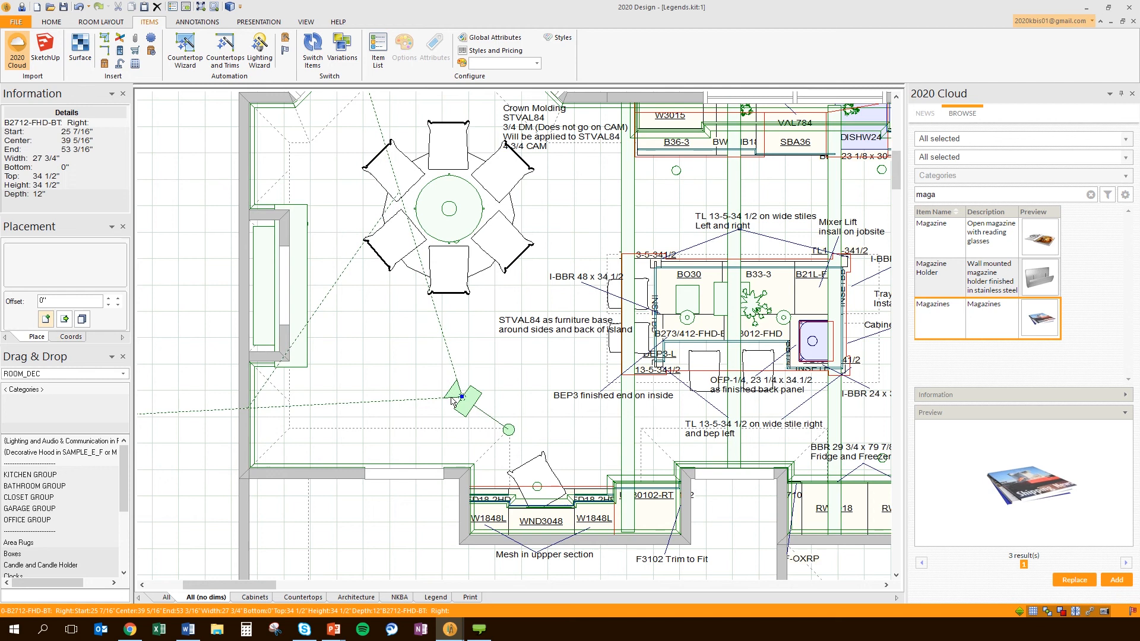
# Render the new camera's perspective of the brick fireplace and TV, reposition and zoom it, then return to the plan
pyautogui.click(229, 6)
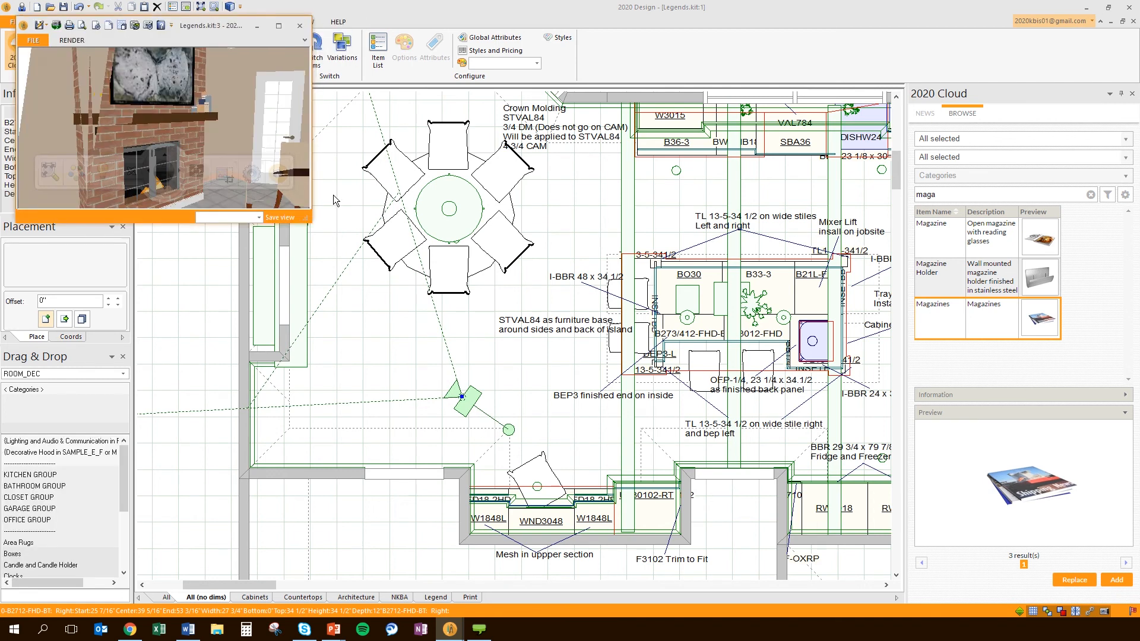
pyautogui.moveTo(206, 26); pyautogui.dragTo(686, 147)
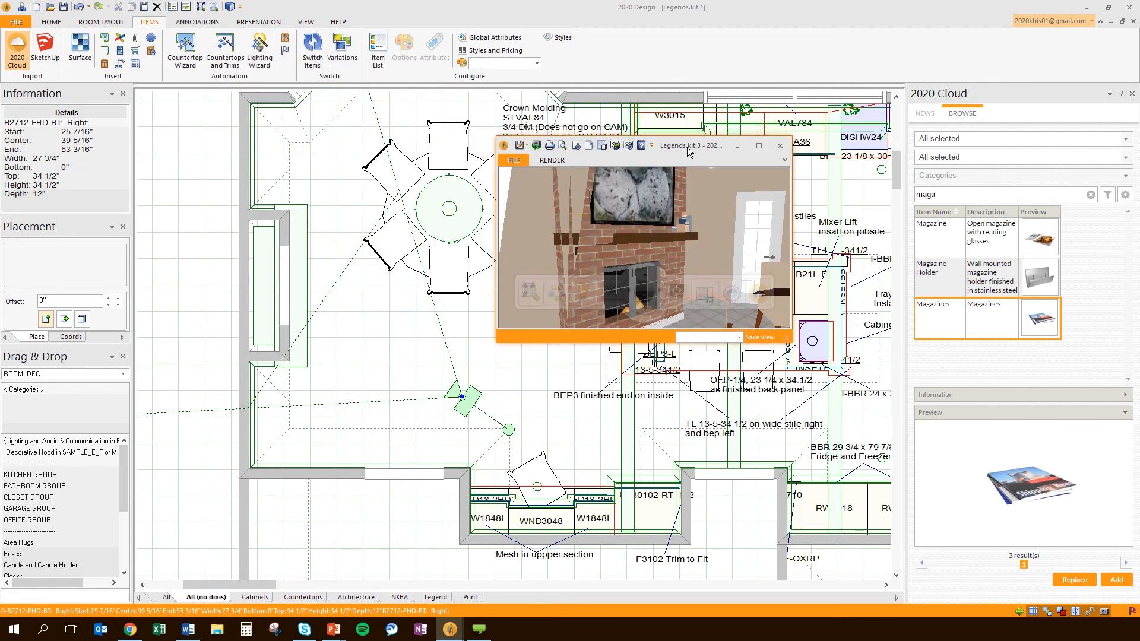
pyautogui.scroll(-2, 629, 233)
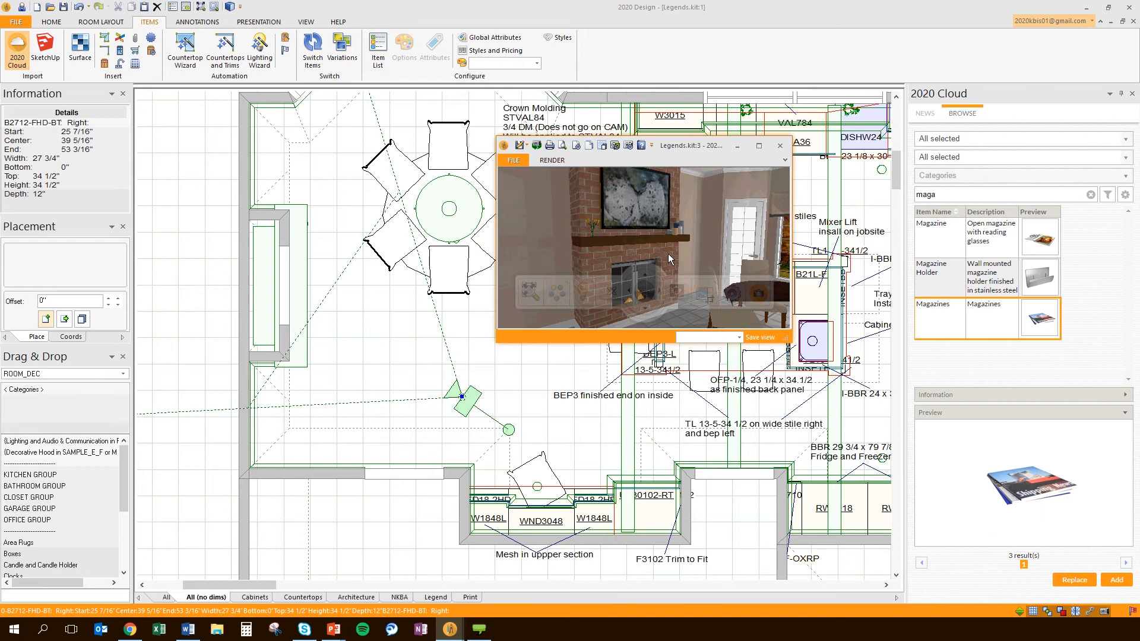
pyautogui.click(264, 363)
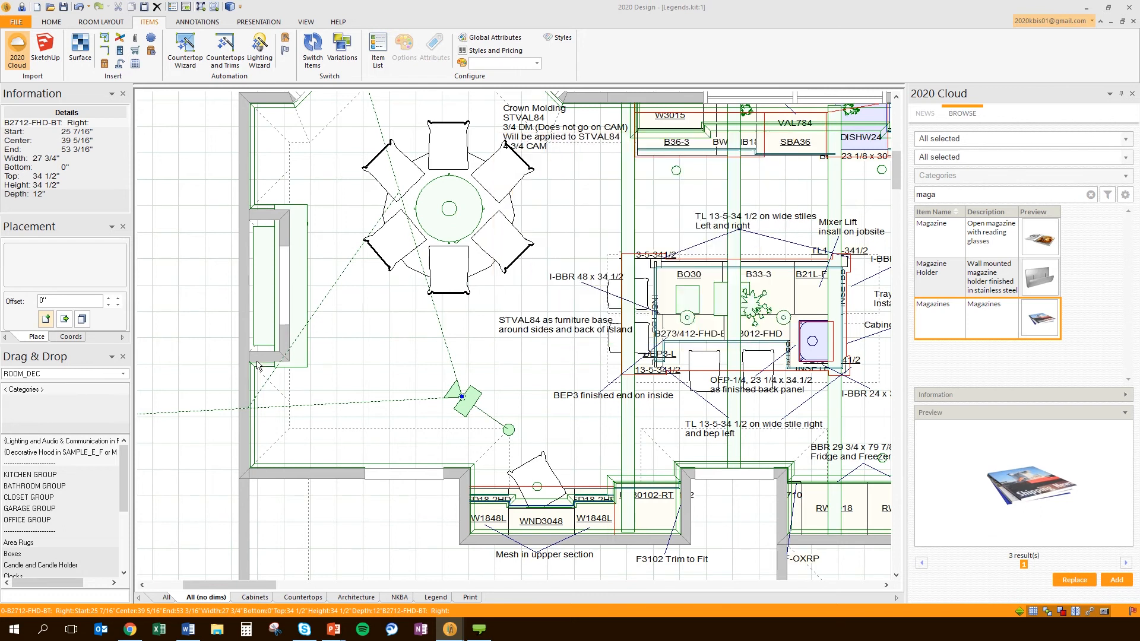
# Open the inside finish texture chooser for fireplace walls 17–19 from their Material settings
pyautogui.doubleClick(264, 363)
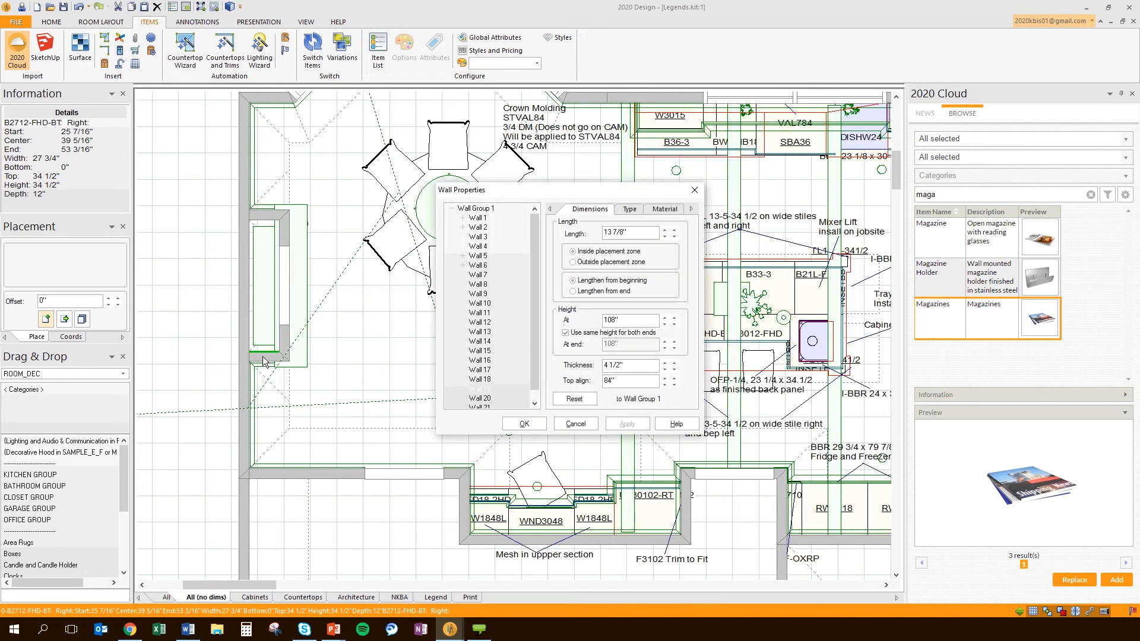
pyautogui.moveTo(472, 389); pyautogui.dragTo(480, 373)
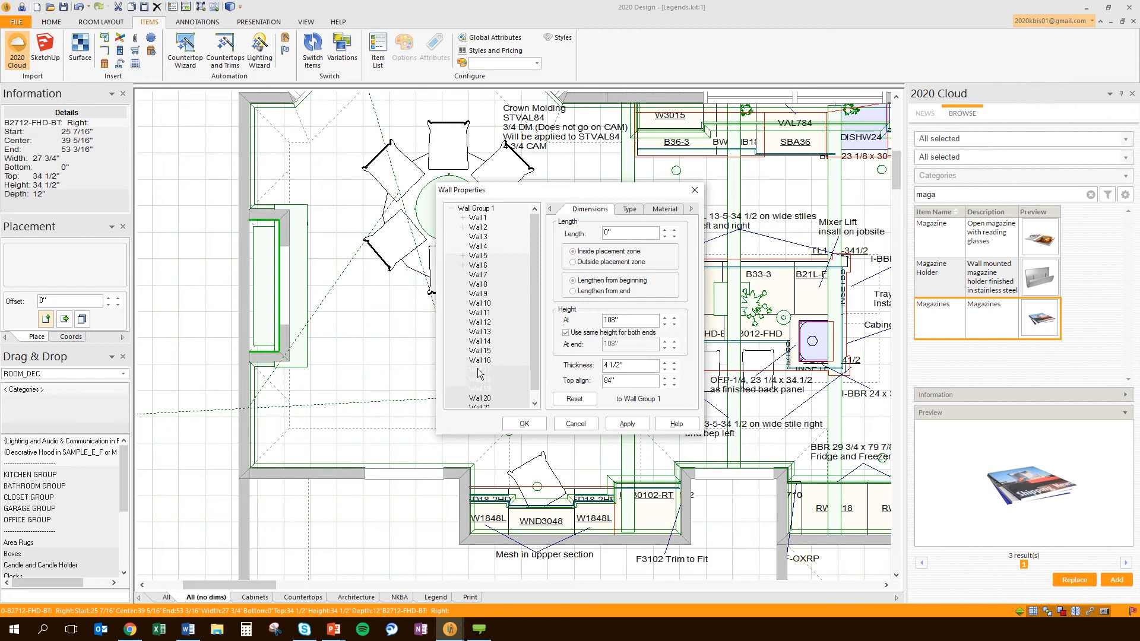
pyautogui.click(642, 210)
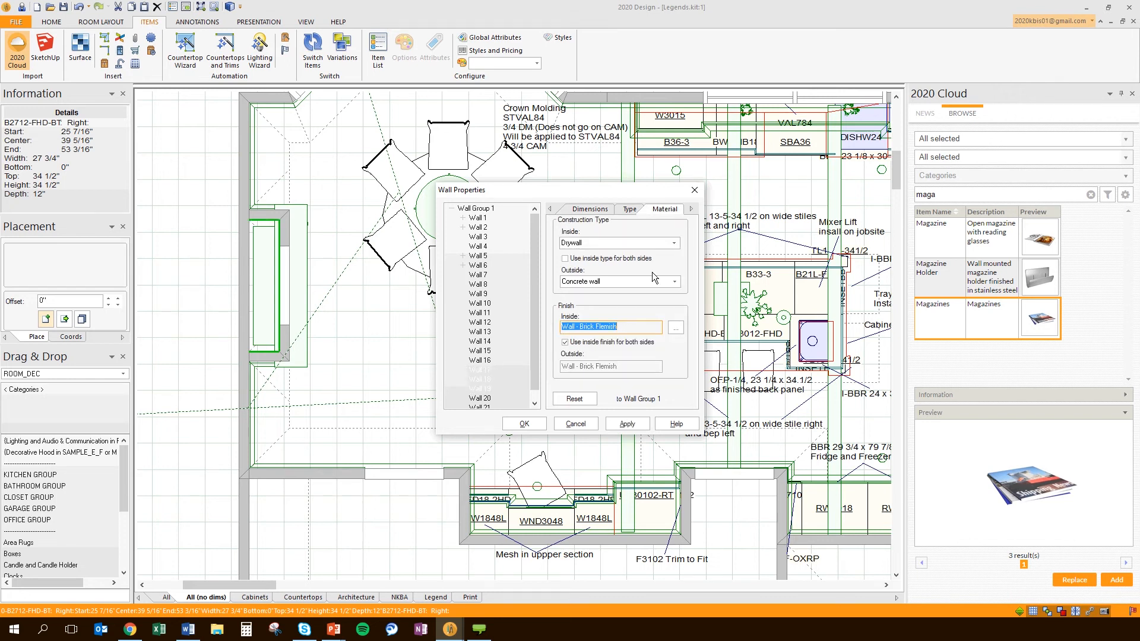
pyautogui.click(676, 328)
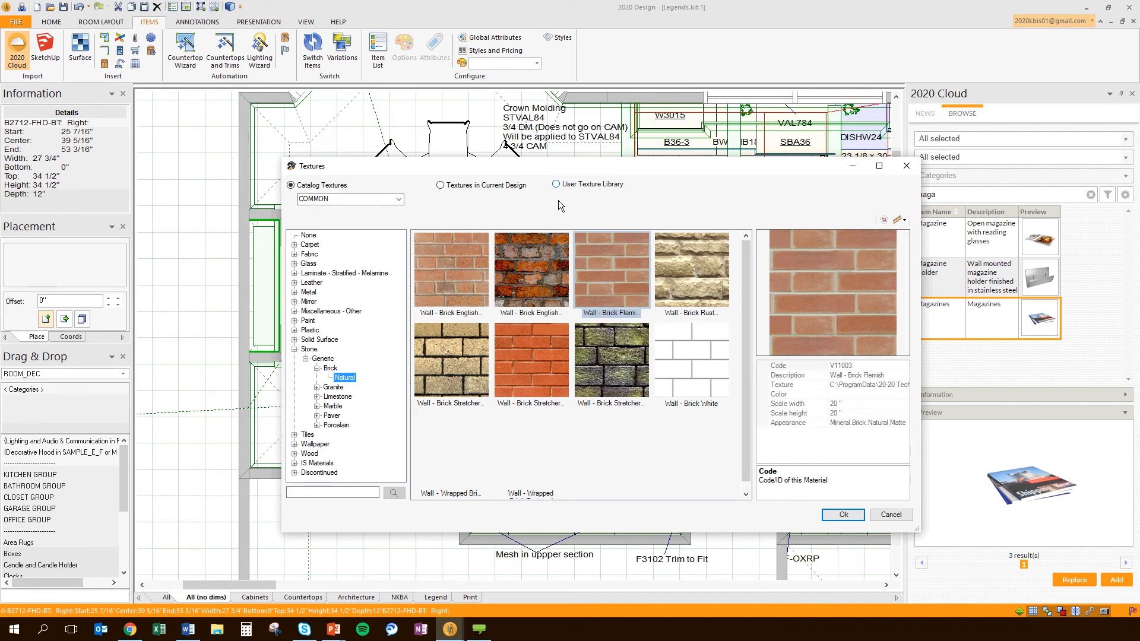
# Switch the Textures dialog to the User Texture Library
pyautogui.click(556, 184)
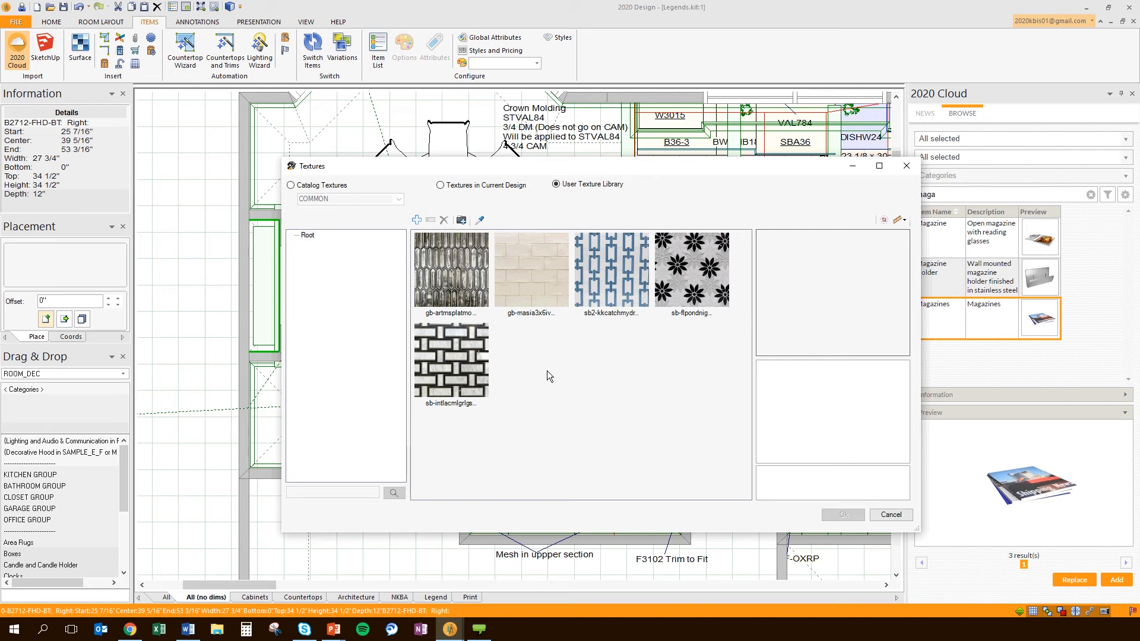
# Import sb-intlacnrowtcrths.jpg from the Wall Tile folder into the User Texture Library
pyautogui.click(461, 221)
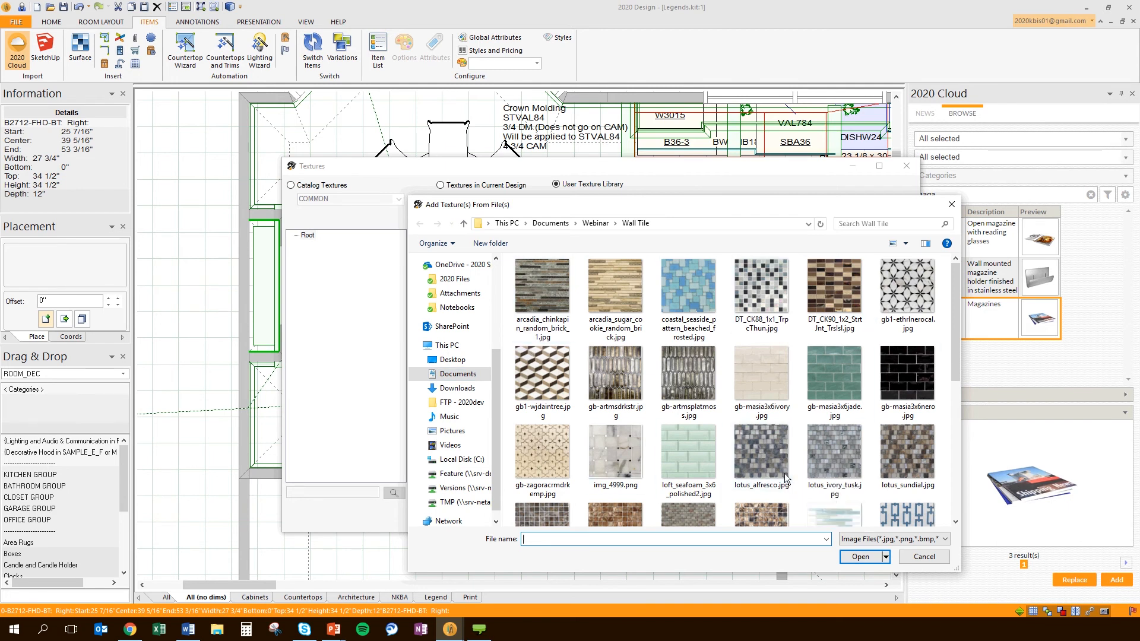
pyautogui.moveTo(699, 210); pyautogui.dragTo(607, 141)
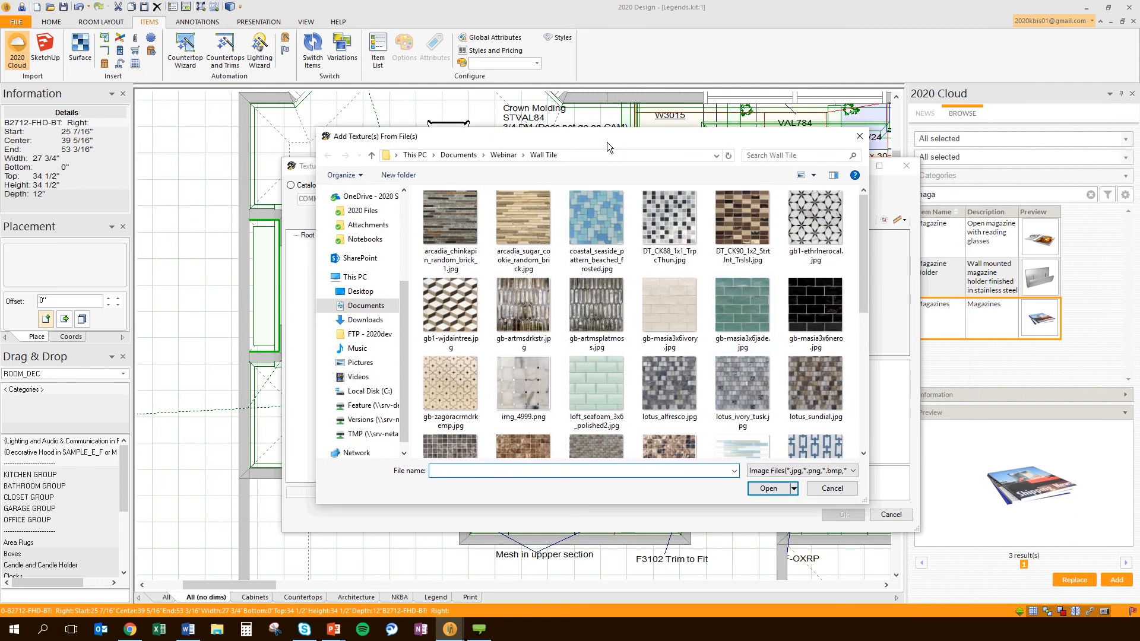
pyautogui.scroll(-5, 862, 288)
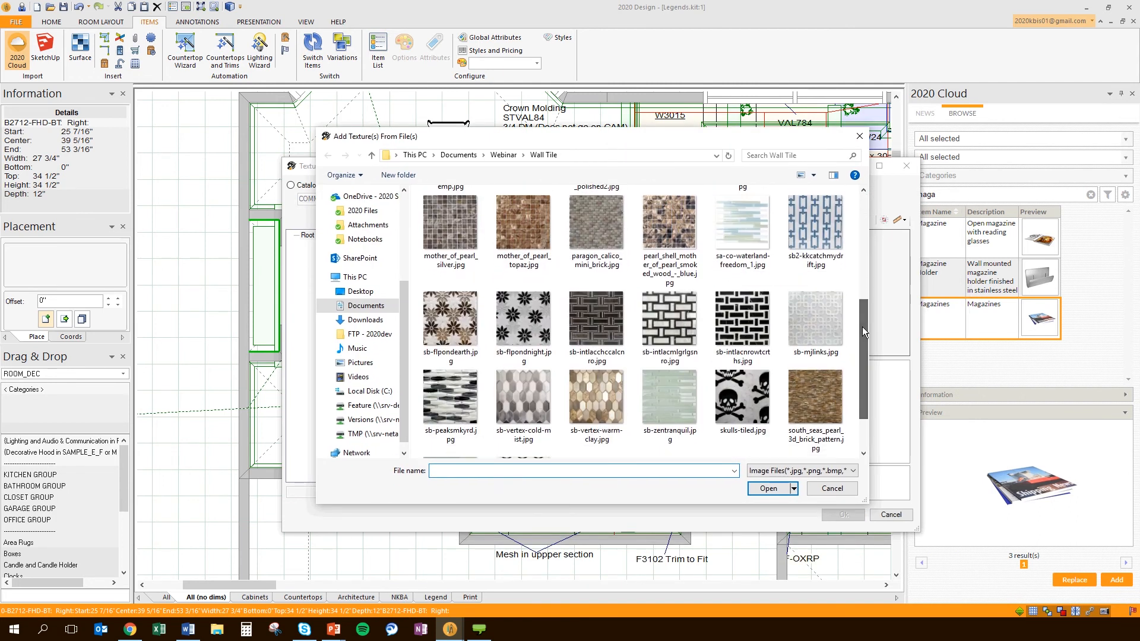
pyautogui.click(743, 315)
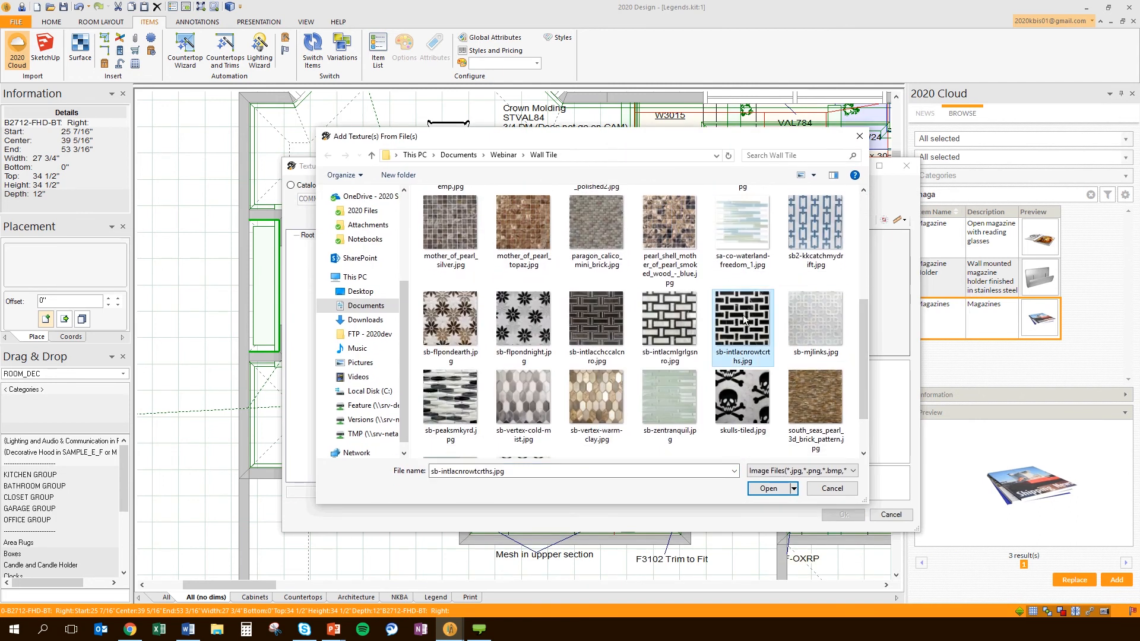
pyautogui.click(768, 491)
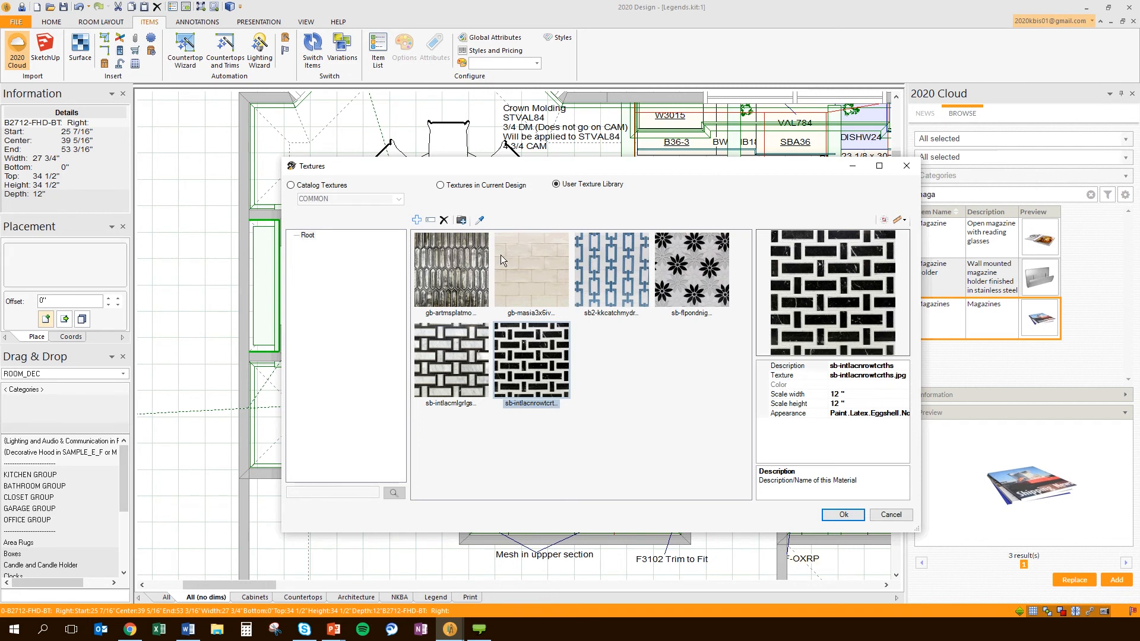
pyautogui.moveTo(468, 166); pyautogui.dragTo(546, 151)
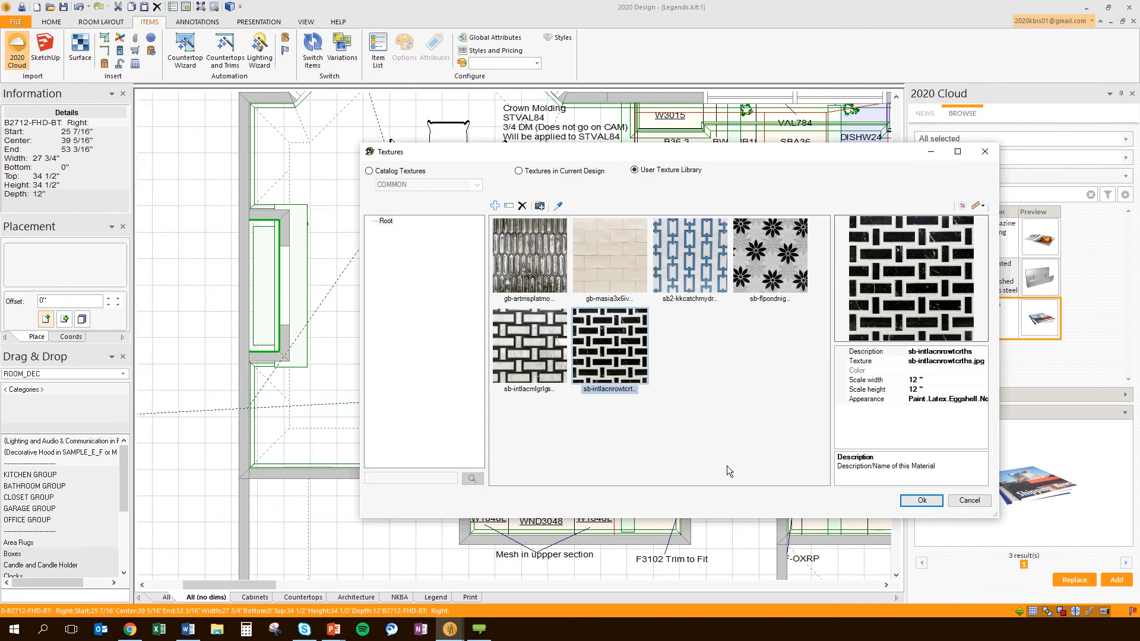
# Choose gb-masia3x6ivory as the walls' finish, then apply and close Wall Properties
pyautogui.click(609, 258)
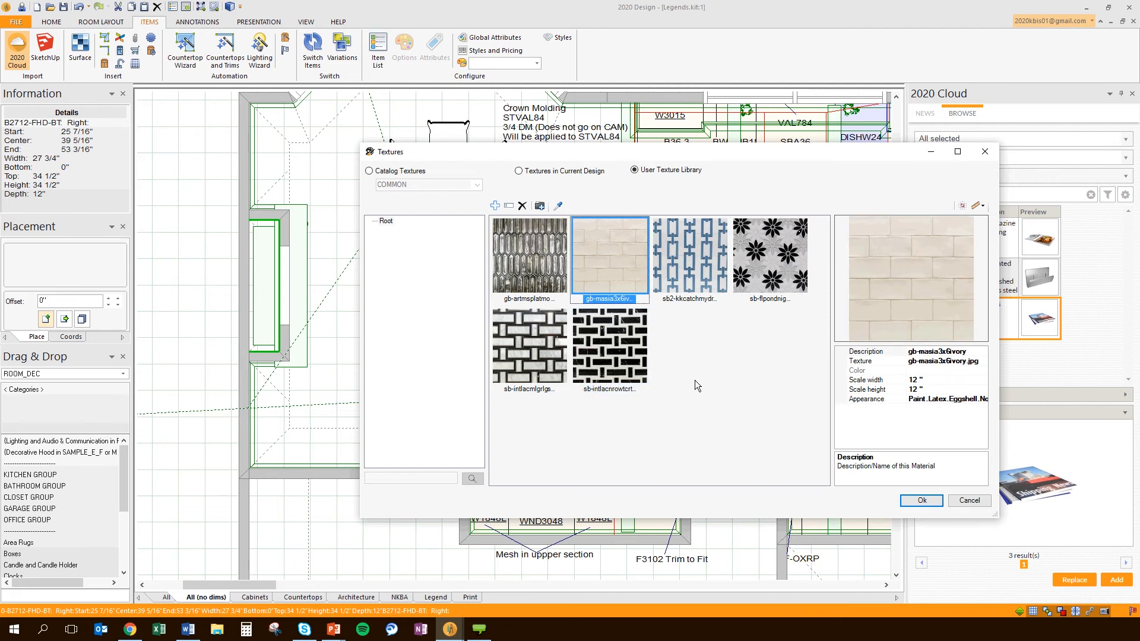
pyautogui.click(921, 500)
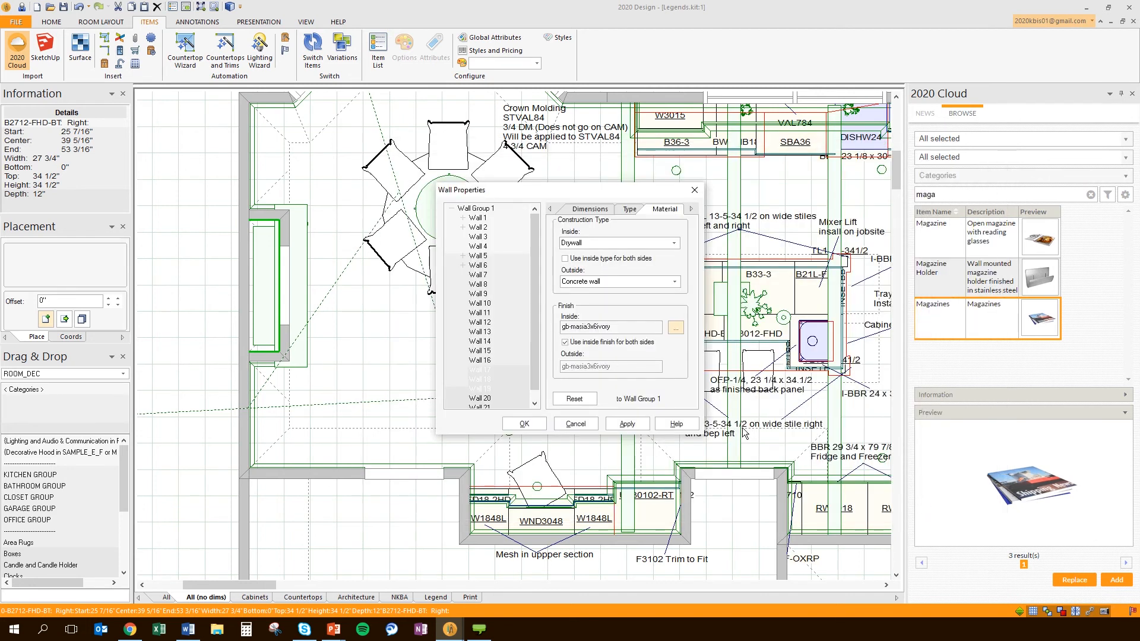
pyautogui.click(624, 424)
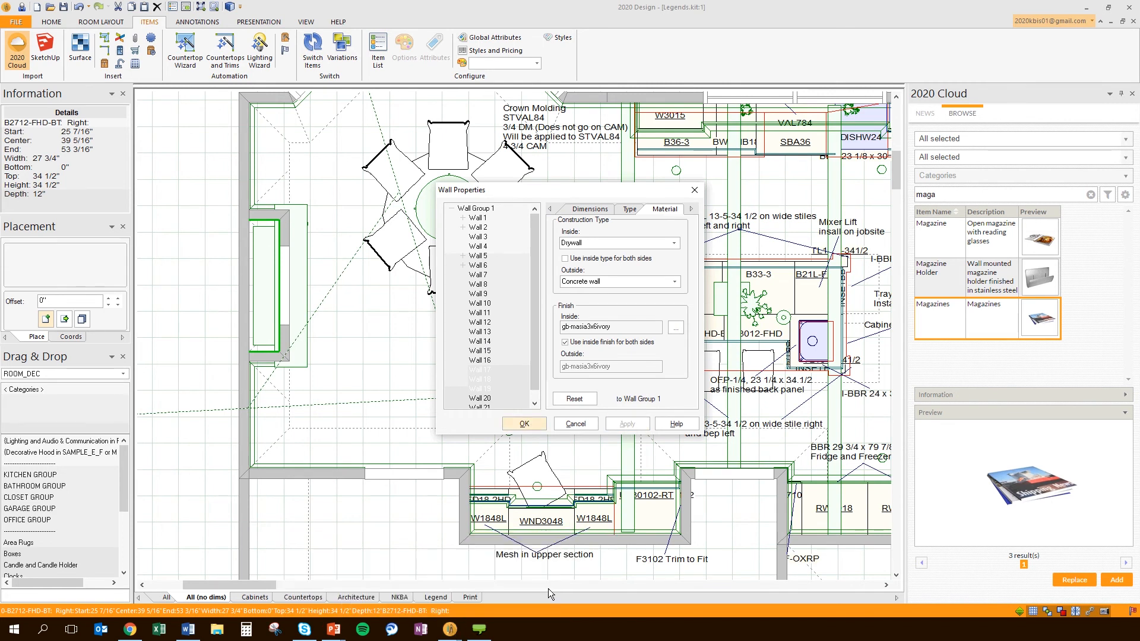
pyautogui.press('Return')
# Close the floating 3D render window and rotate the plan camera toward the kitchen island
pyautogui.moveTo(450, 630)
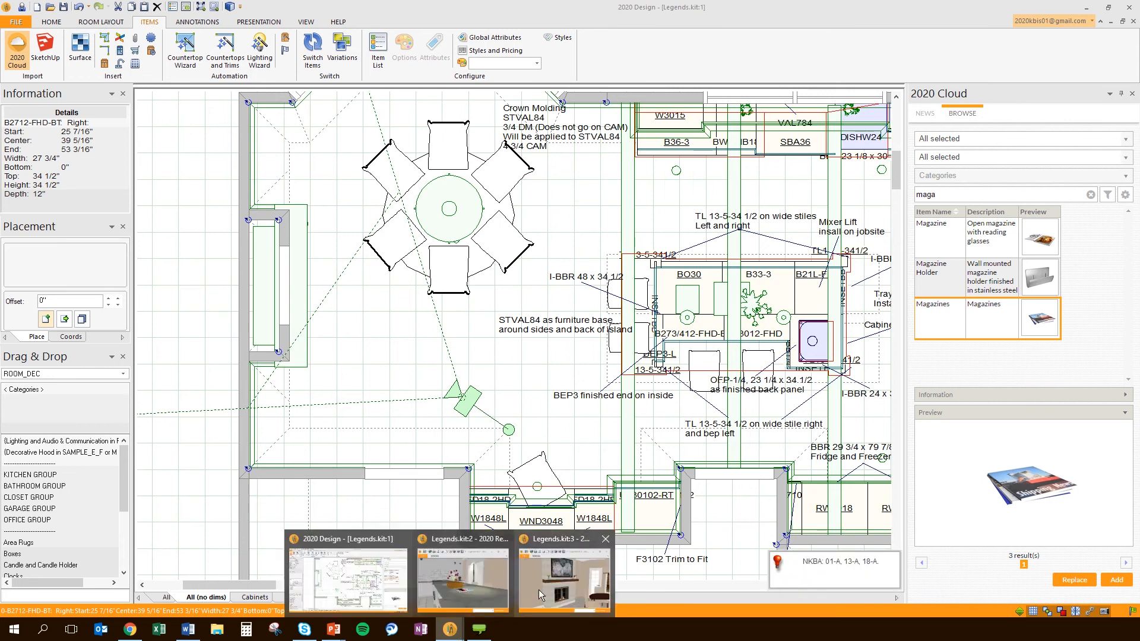
pyautogui.click(539, 588)
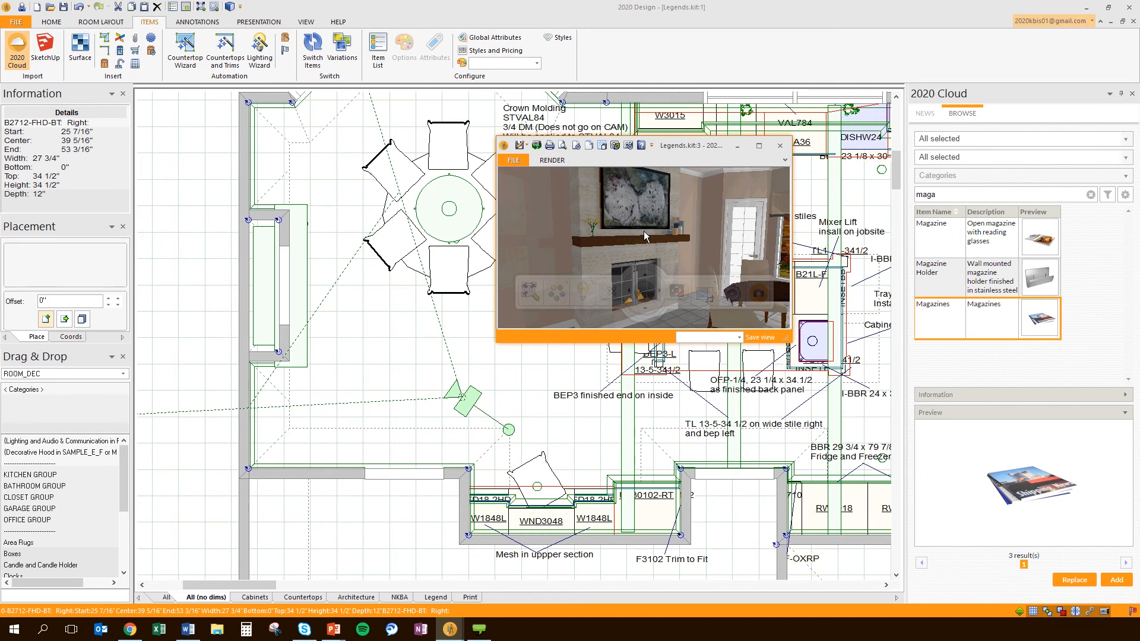
pyautogui.moveTo(752, 141); pyautogui.dragTo(295, 237)
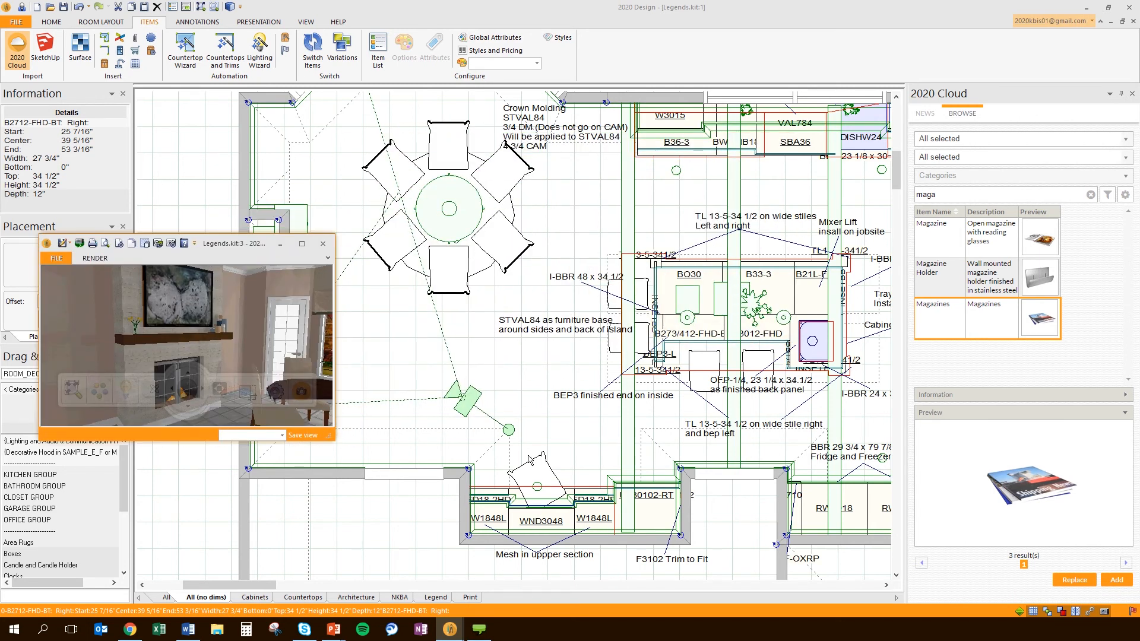
pyautogui.click(288, 242)
pyautogui.moveTo(509, 430); pyautogui.dragTo(431, 430)
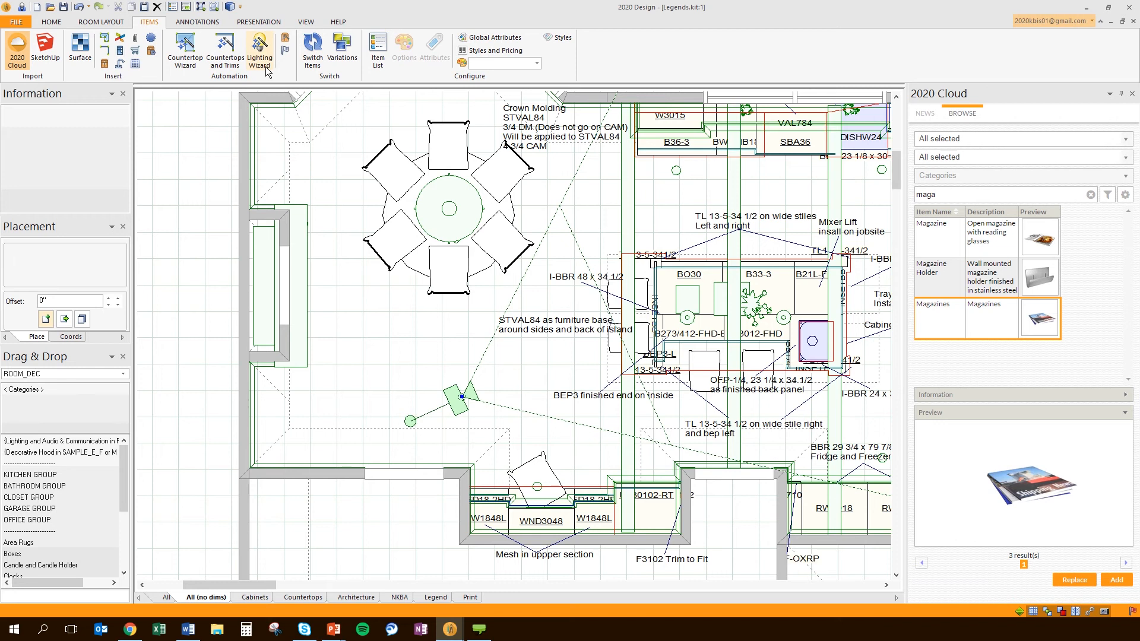
# Launch the Lighting Wizard from the Items tab and select the Premium preset
pyautogui.click(266, 67)
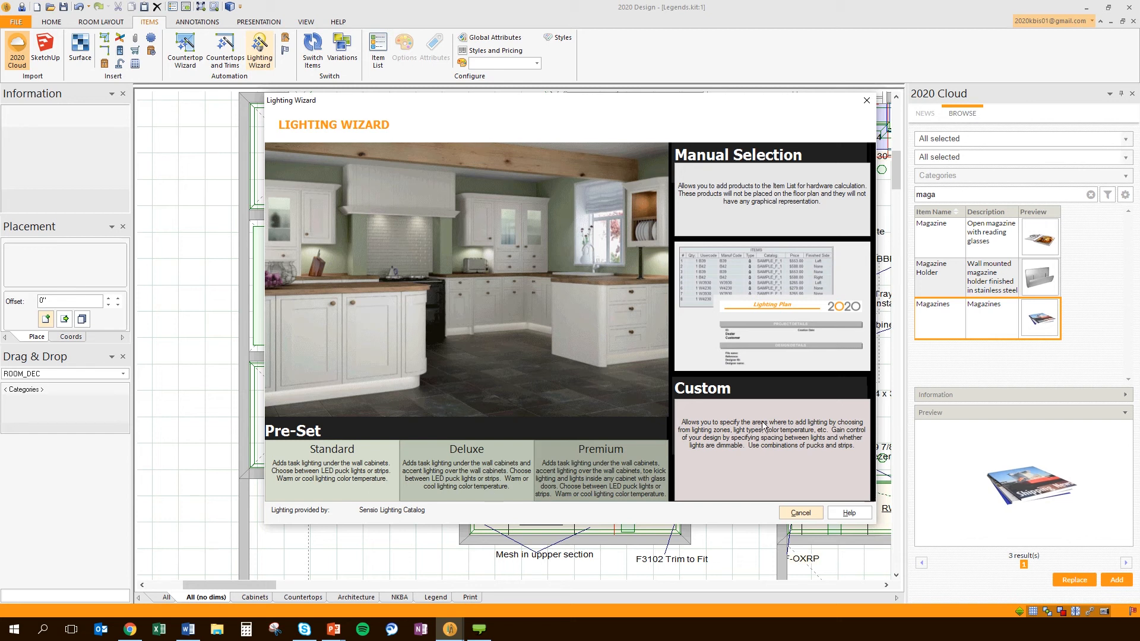
pyautogui.click(595, 475)
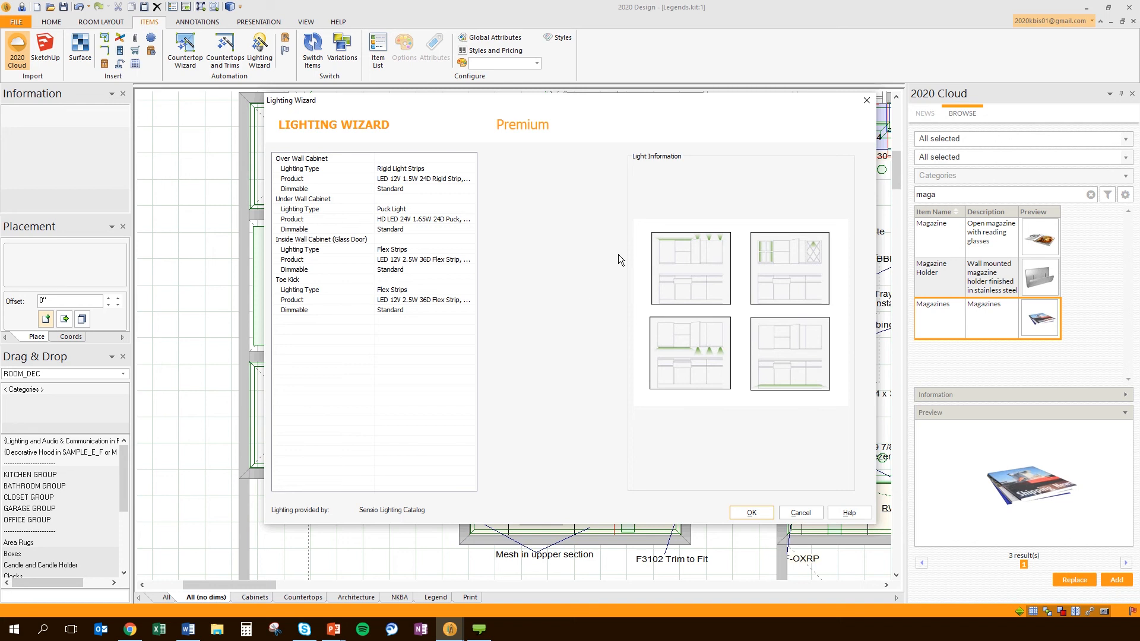
# Set over-cabinet lighting to None and under-cabinet to 2.5W warm-white flex strips, standard dimming
pyautogui.click(398, 169)
pyautogui.click(496, 158)
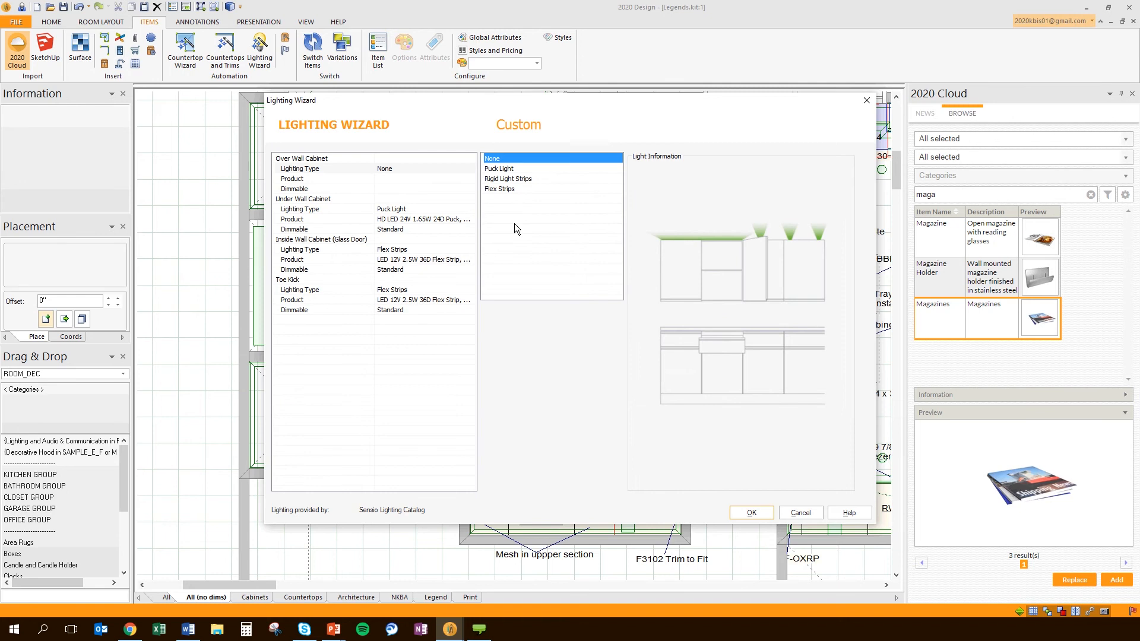
pyautogui.click(395, 210)
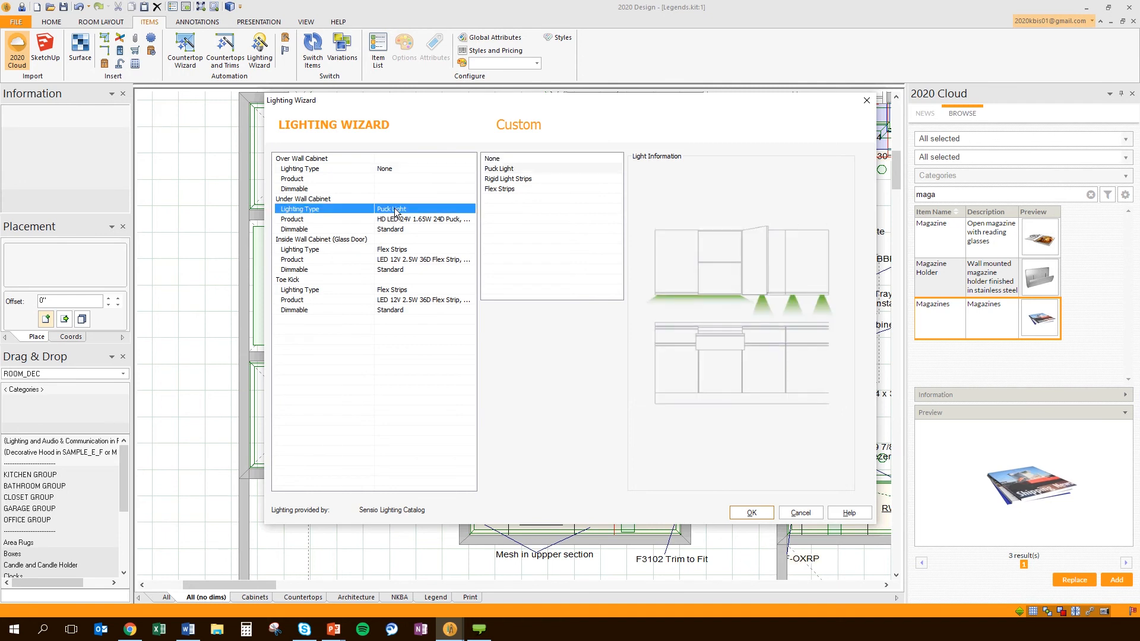
pyautogui.click(502, 189)
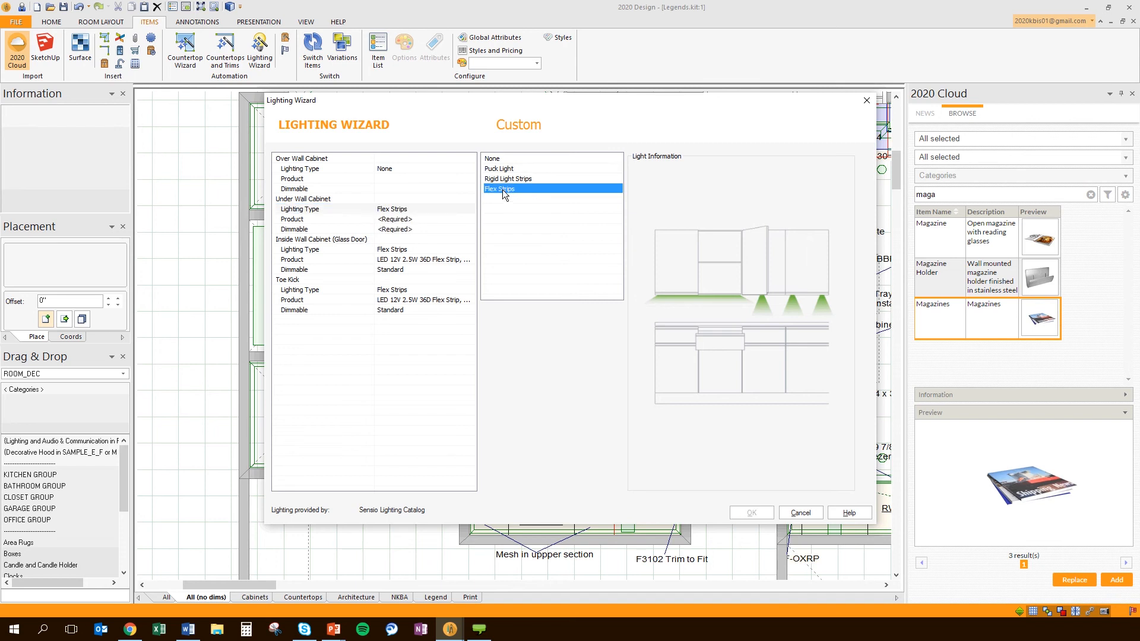
pyautogui.doubleClick(502, 190)
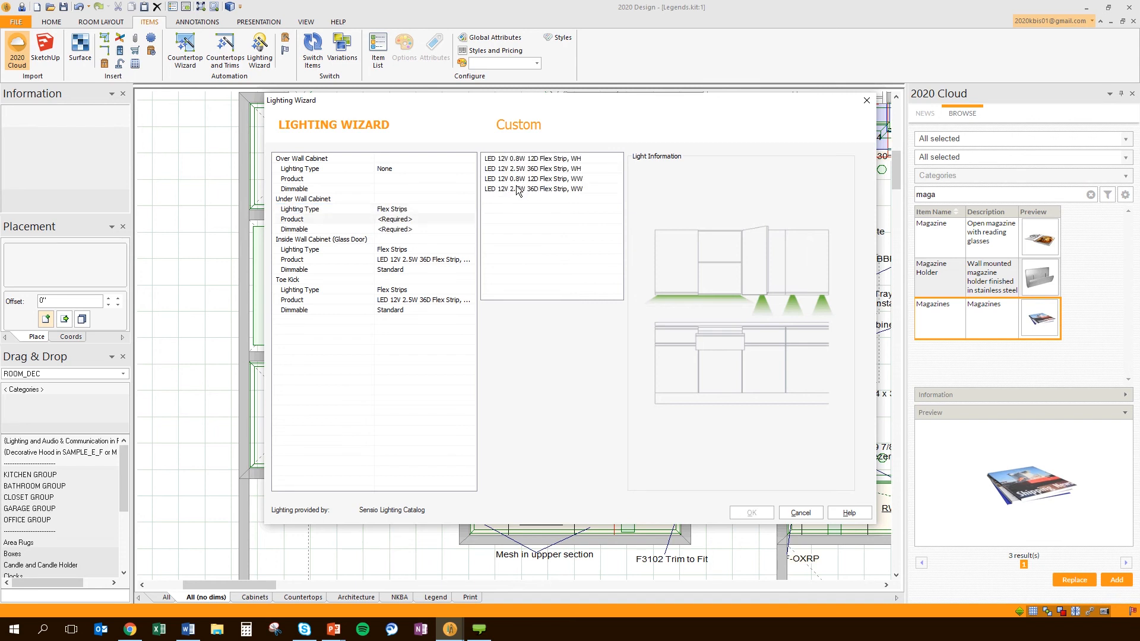
pyautogui.doubleClick(519, 189)
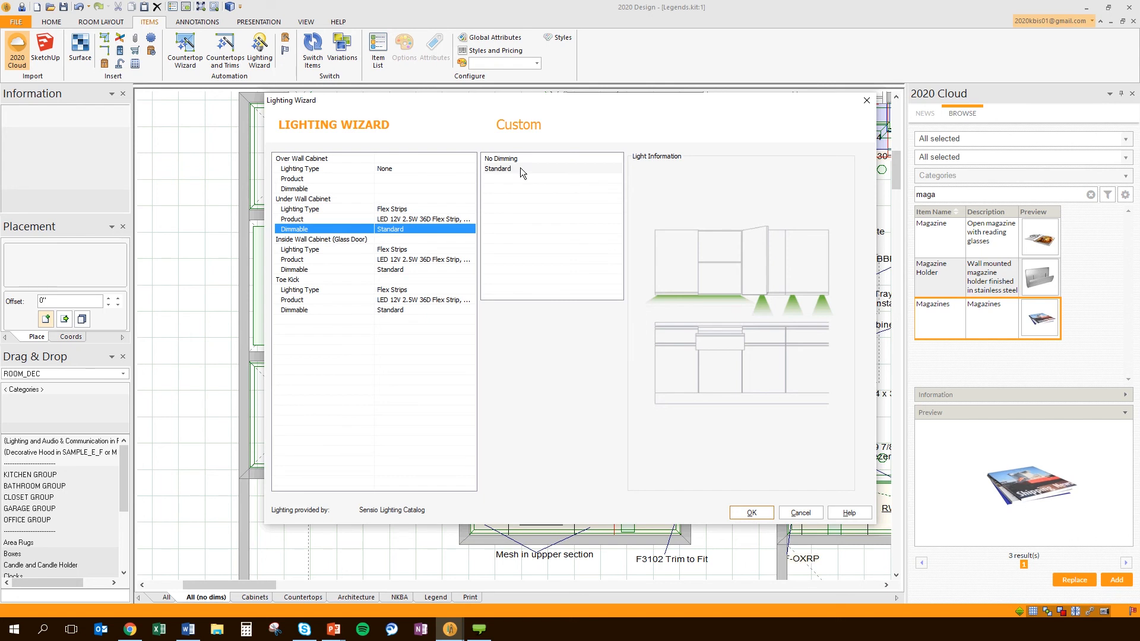
pyautogui.doubleClick(521, 169)
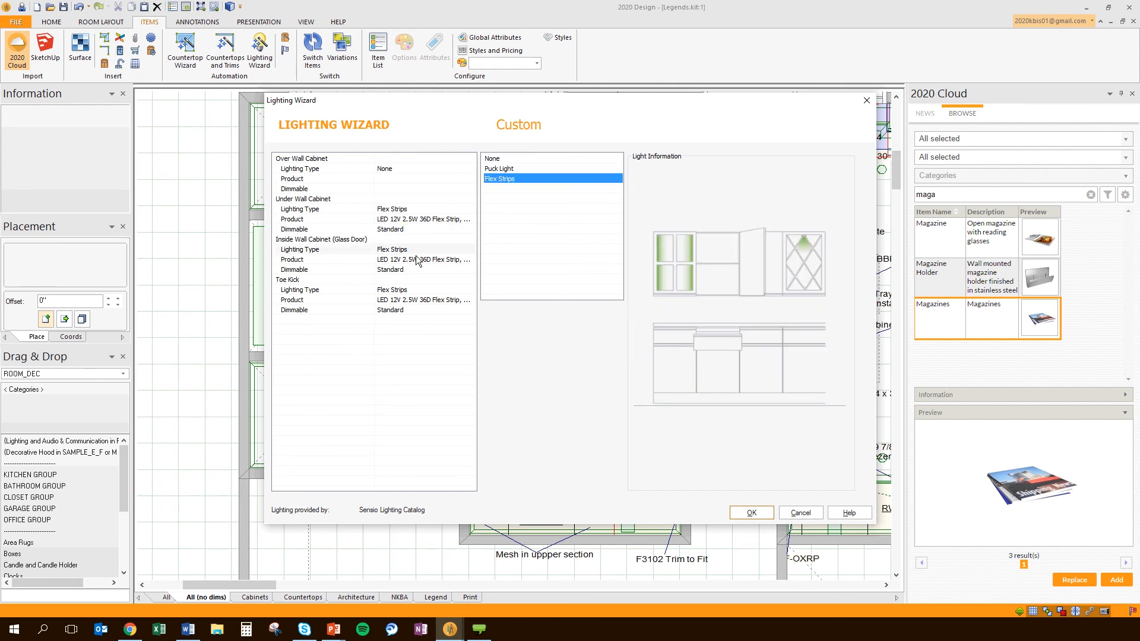
pyautogui.click(749, 513)
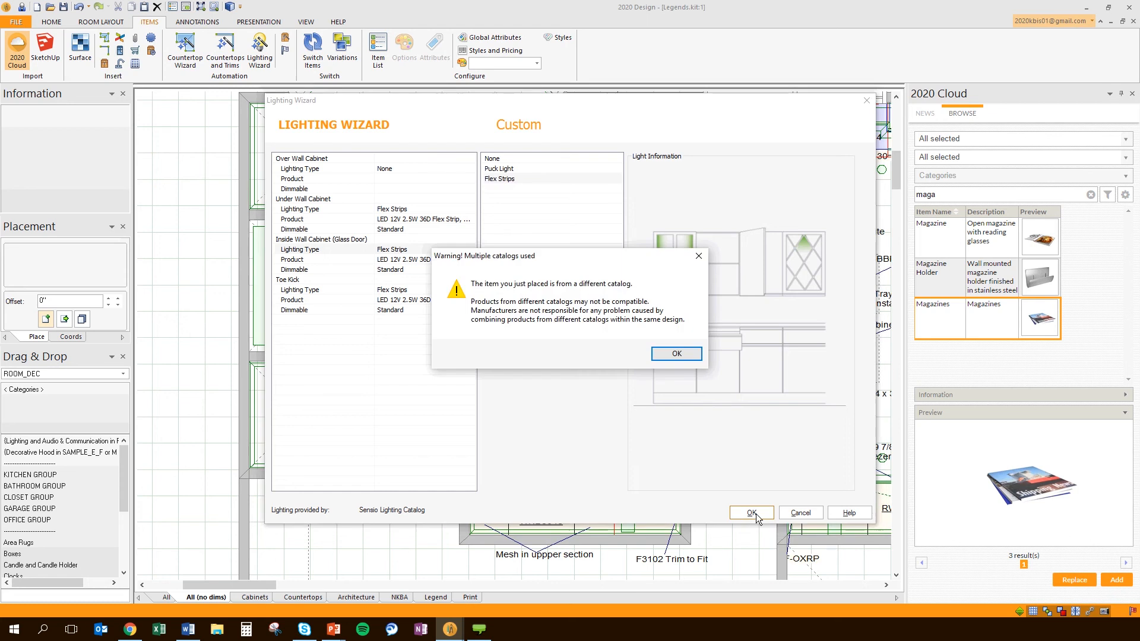
pyautogui.click(676, 353)
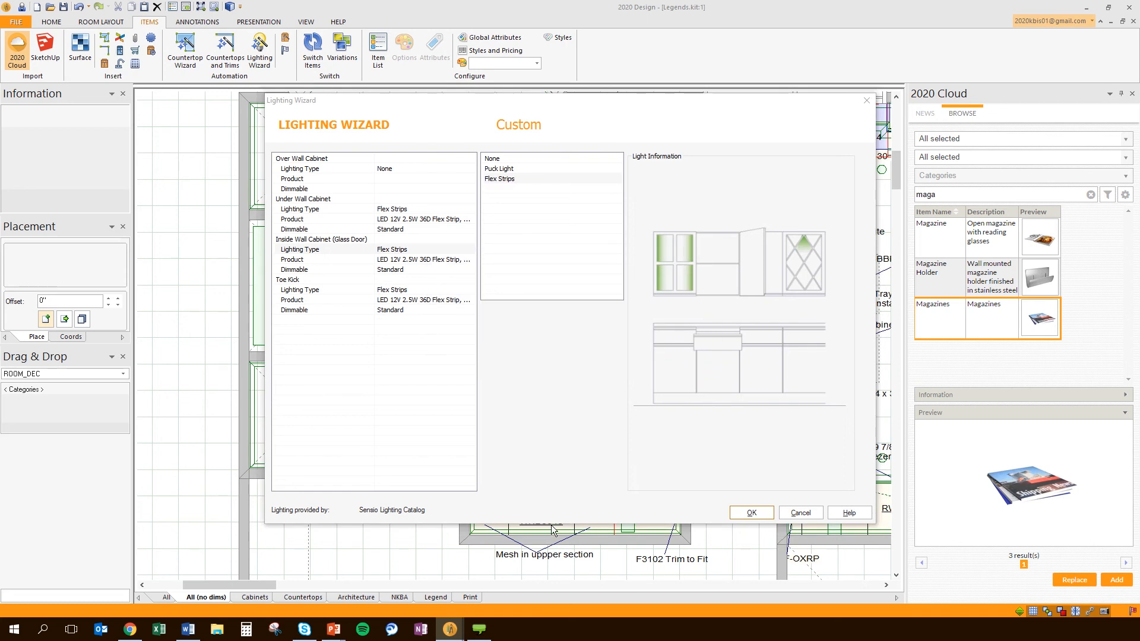
# Orbit the lit kitchen's 3D view past the sink wall to face the back wall
pyautogui.moveTo(456, 631)
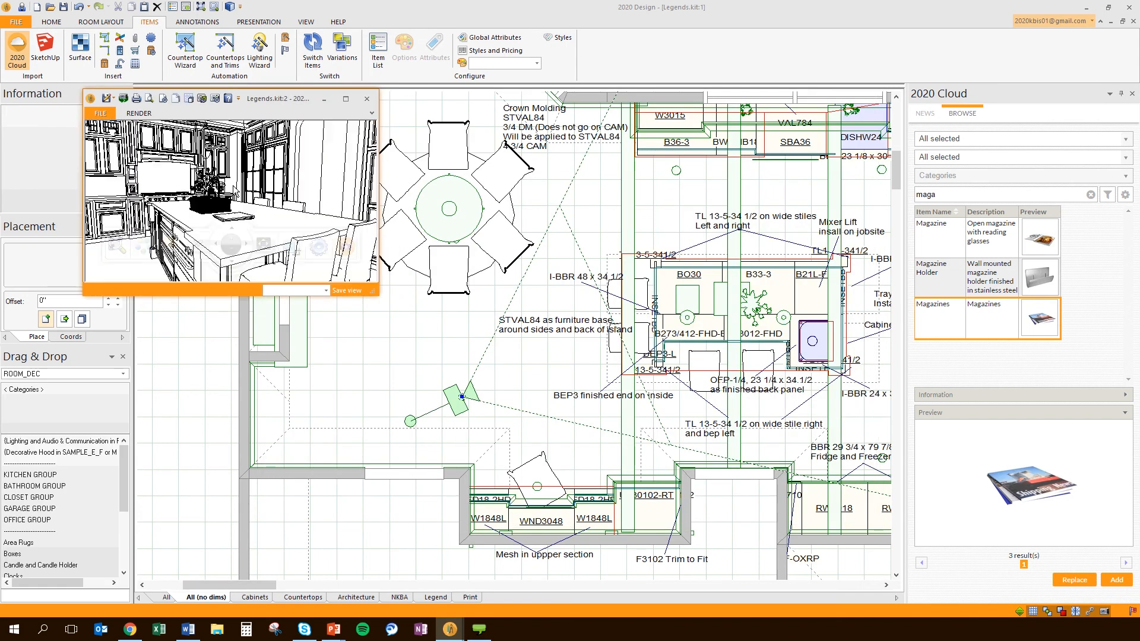
pyautogui.moveTo(232, 191); pyautogui.dragTo(178, 191)
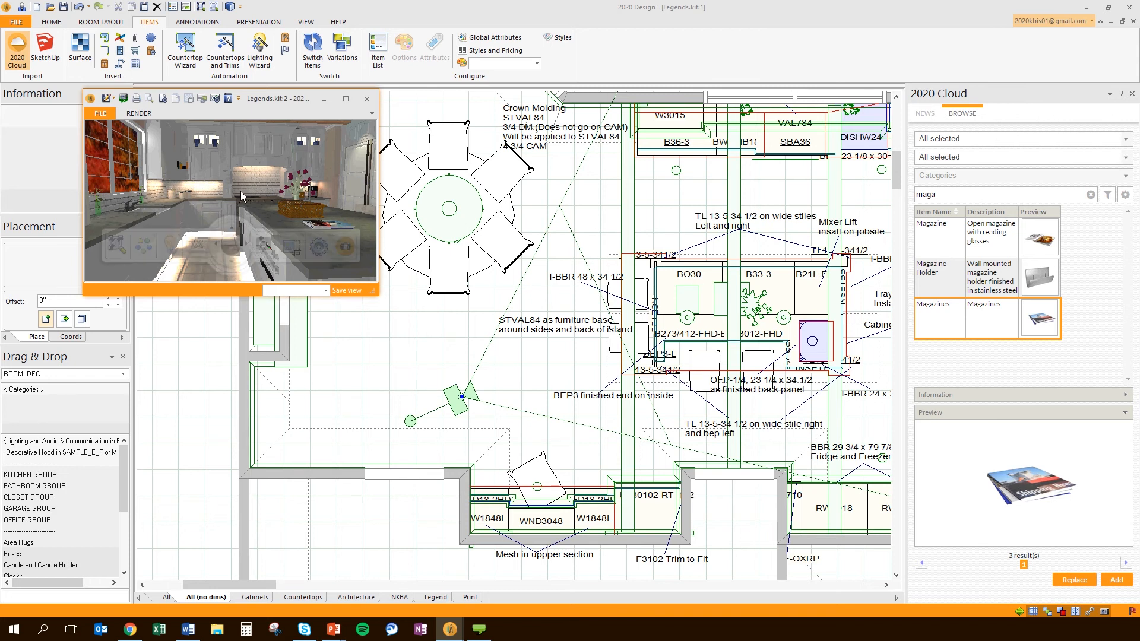
pyautogui.moveTo(305, 183); pyautogui.dragTo(226, 180)
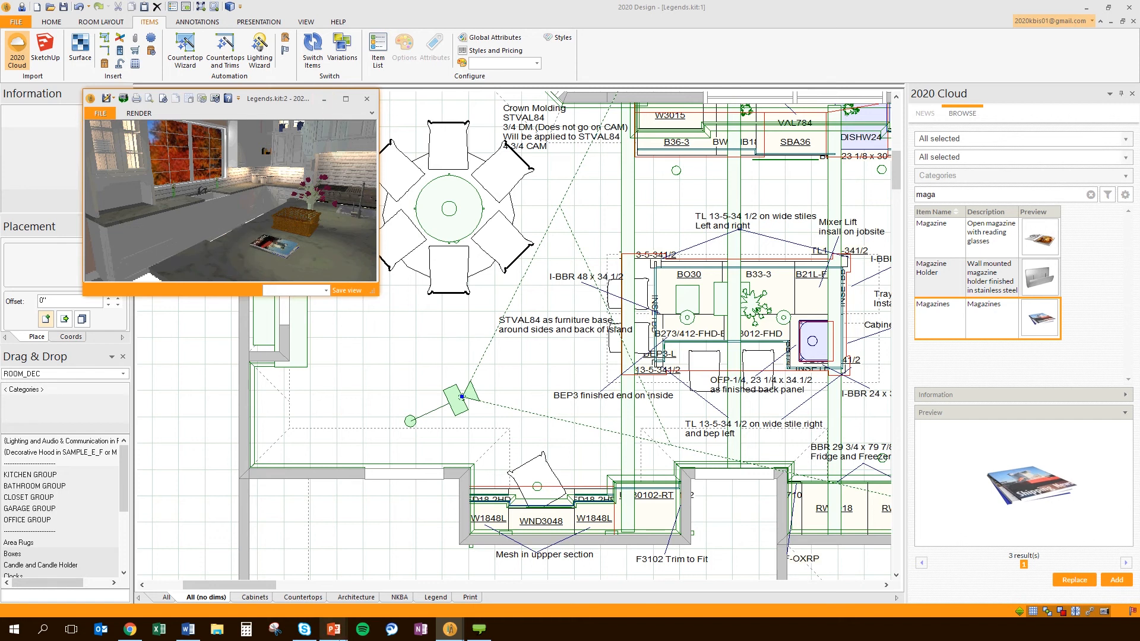
# Switch to the PowerPoint slideshow and advance to the next slide
pyautogui.moveTo(333, 628)
pyautogui.click(442, 592)
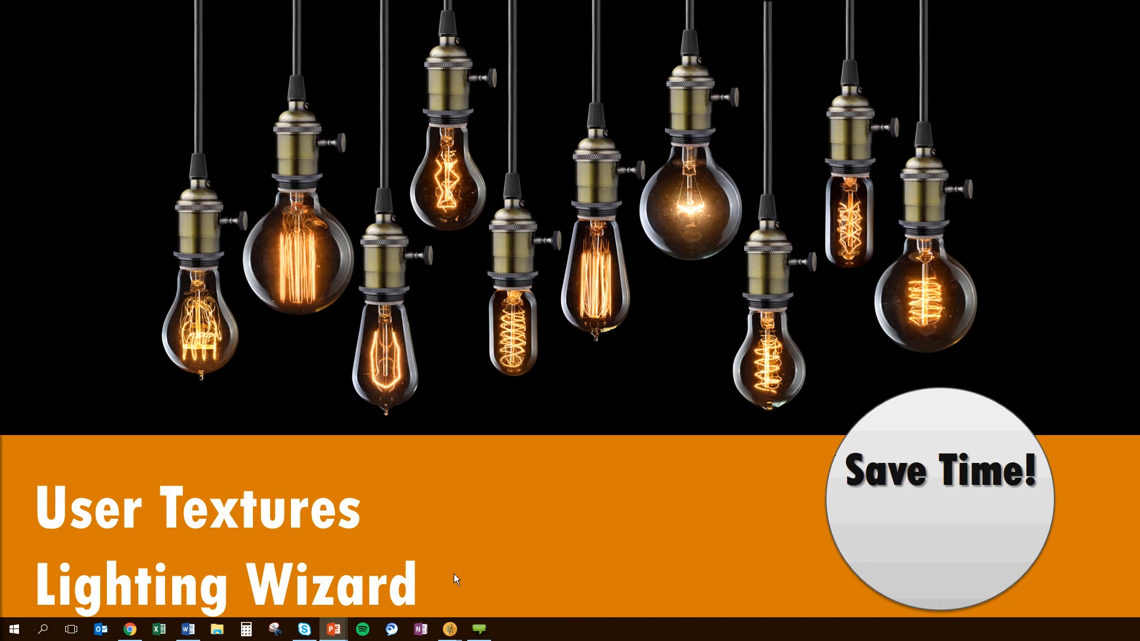
pyautogui.click(476, 426)
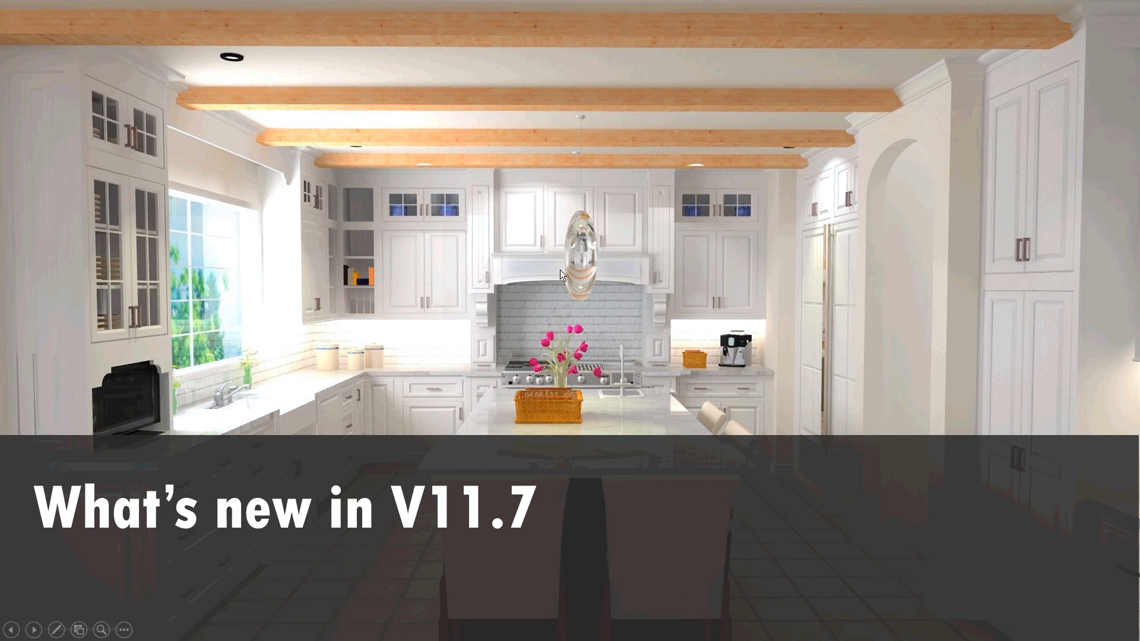
# Advance to the 'Legend Enhancements – Reduce Errors!' slide, then Alt+Tab back to 2020 Design
pyautogui.click(729, 465)
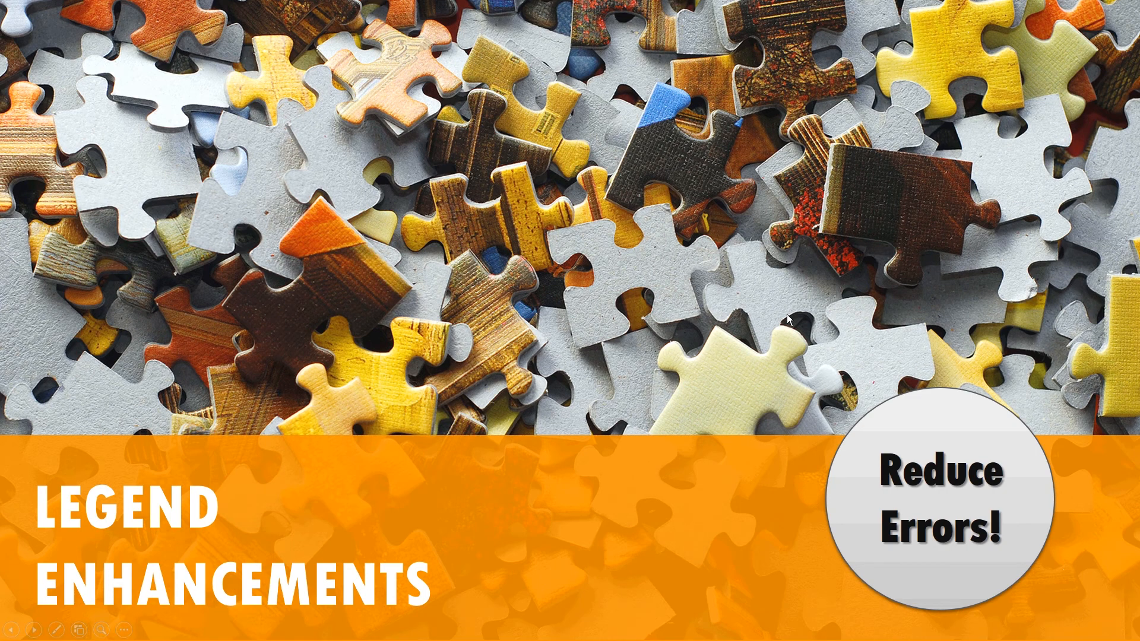
pyautogui.hotkey('alt', 'Tab')
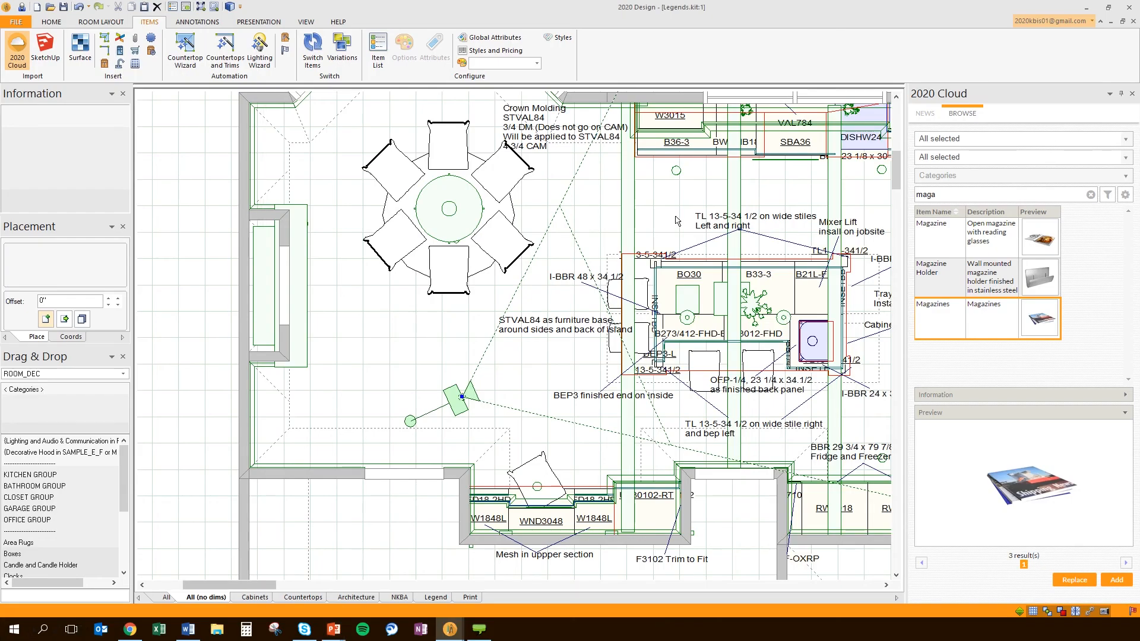
# Pan the kitchen plan into view and open its Legend display settings from the canvas menu
pyautogui.moveTo(677, 219); pyautogui.dragTo(363, 228, button='middle')
pyautogui.scroll(-1, 363, 228)
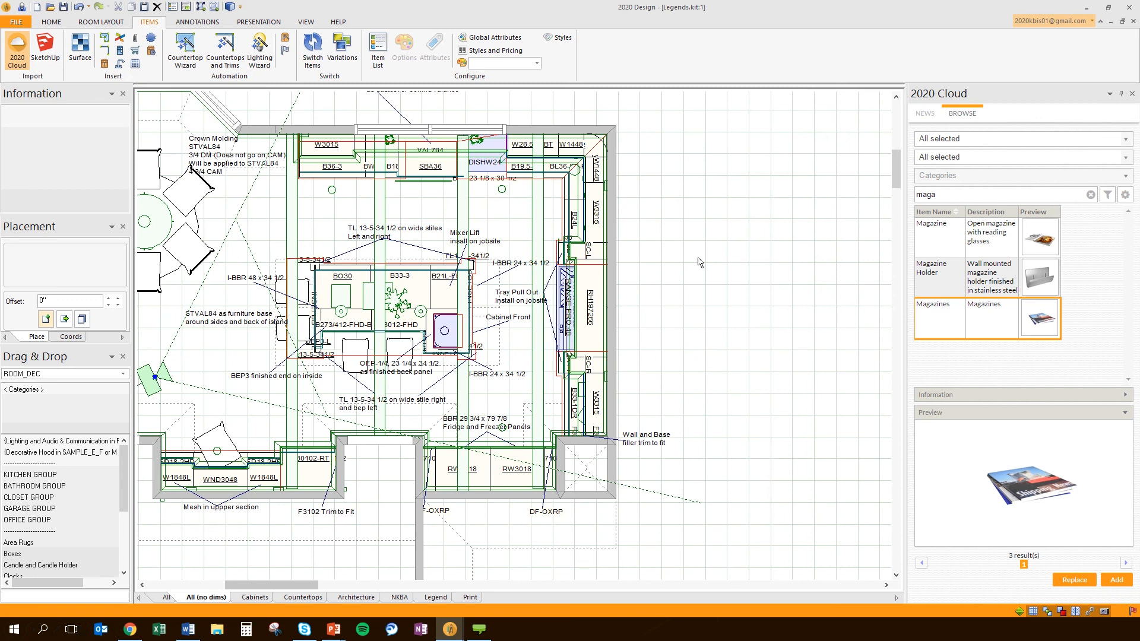
pyautogui.scroll(3, 699, 263)
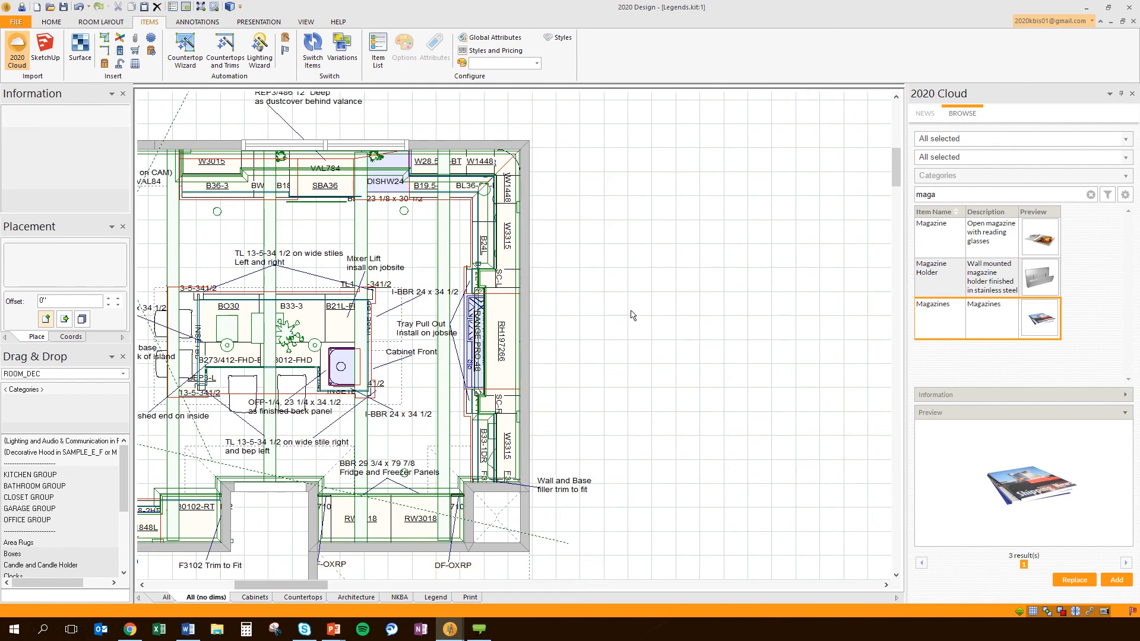
pyautogui.scroll(-2, 621, 291)
pyautogui.rightClick(587, 191)
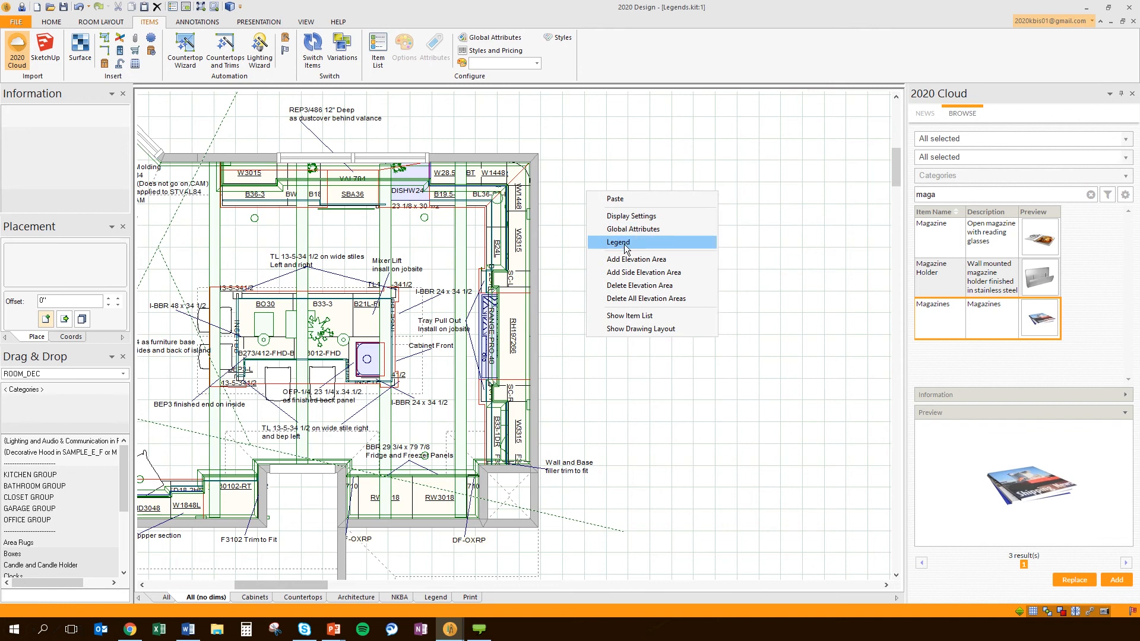
pyautogui.click(625, 173)
pyautogui.rightClick(661, 177)
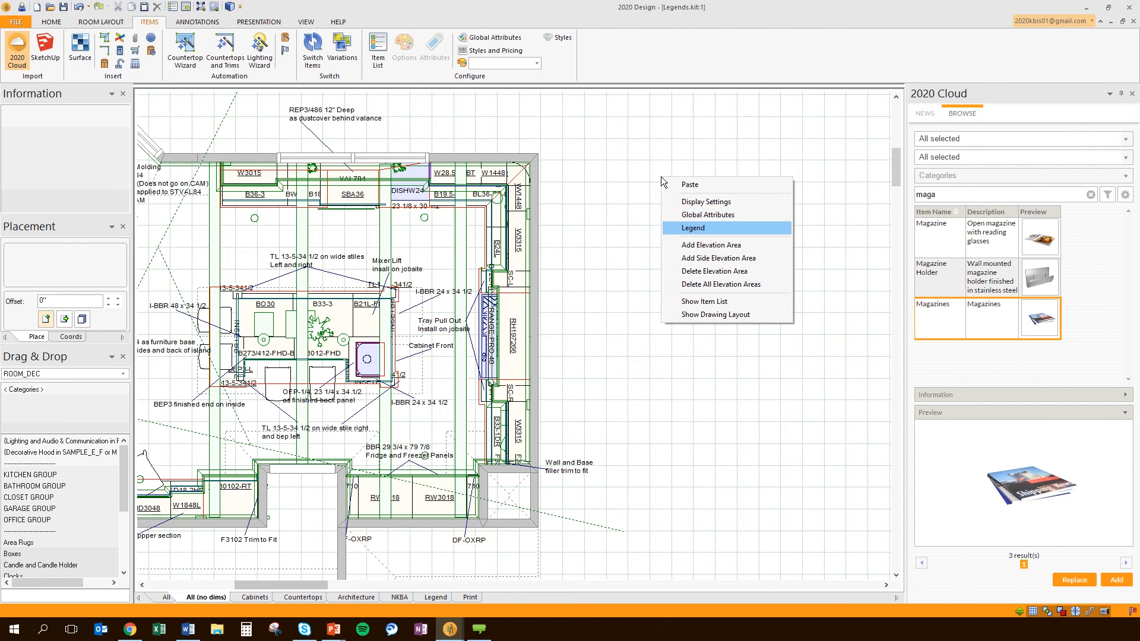
pyautogui.click(696, 228)
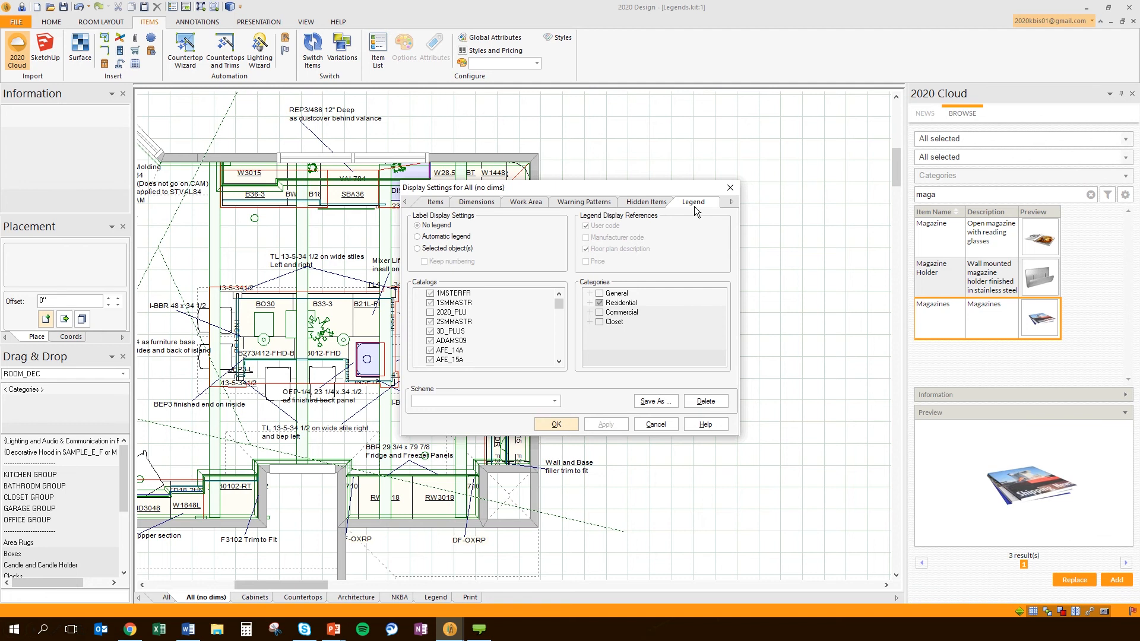
# Choose Automatic legend, include the WHITER10 catalog, and apply it to the plan
pyautogui.click(423, 238)
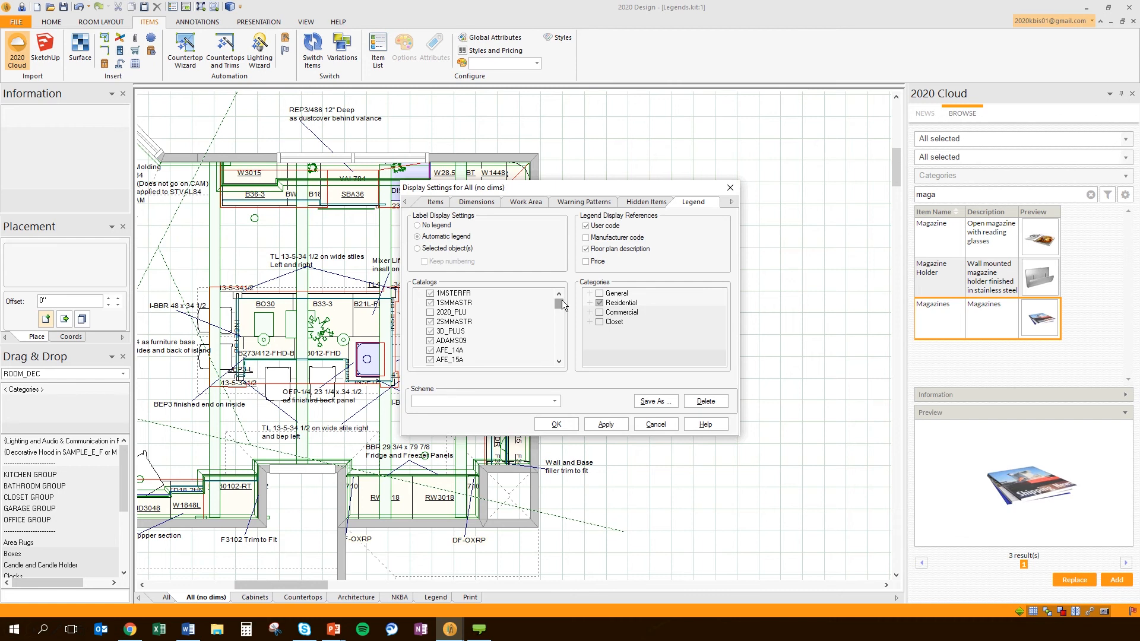
pyautogui.moveTo(560, 301); pyautogui.dragTo(558, 334)
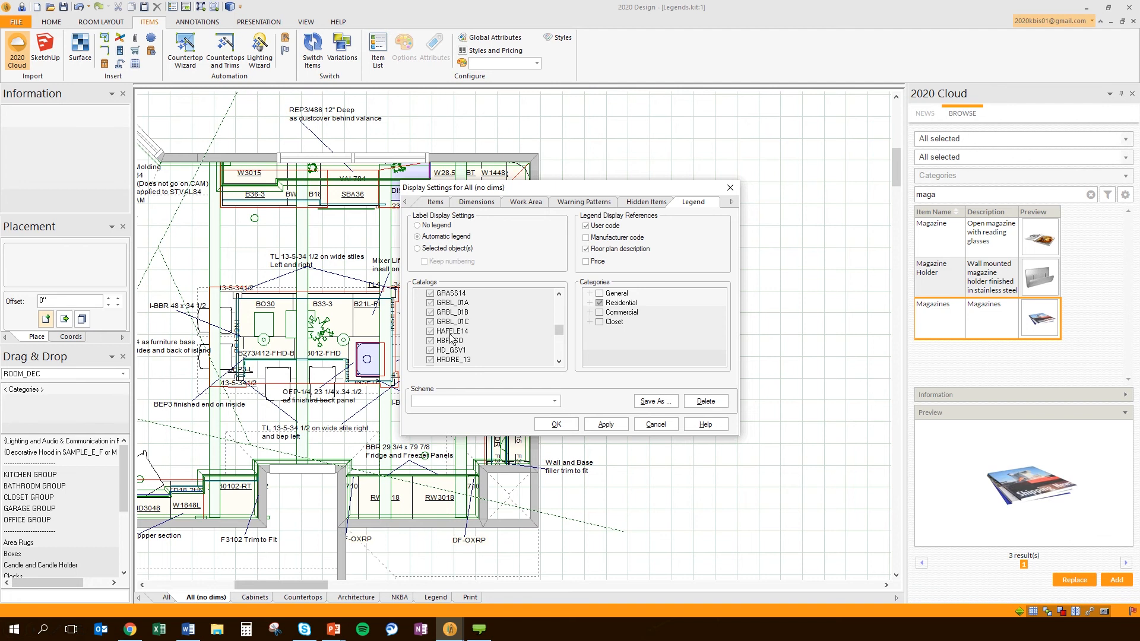
pyautogui.moveTo(559, 328); pyautogui.dragTo(557, 352)
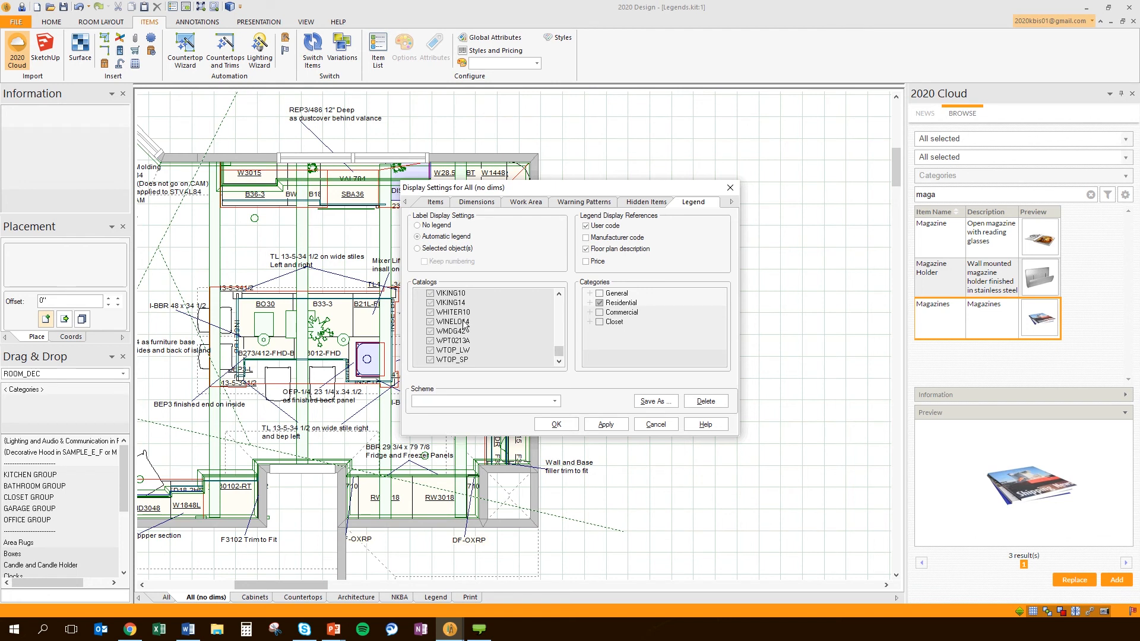
pyautogui.click(431, 313)
pyautogui.click(604, 423)
# Close the legend settings and move the numbered legend into view beside the plan
pyautogui.click(568, 424)
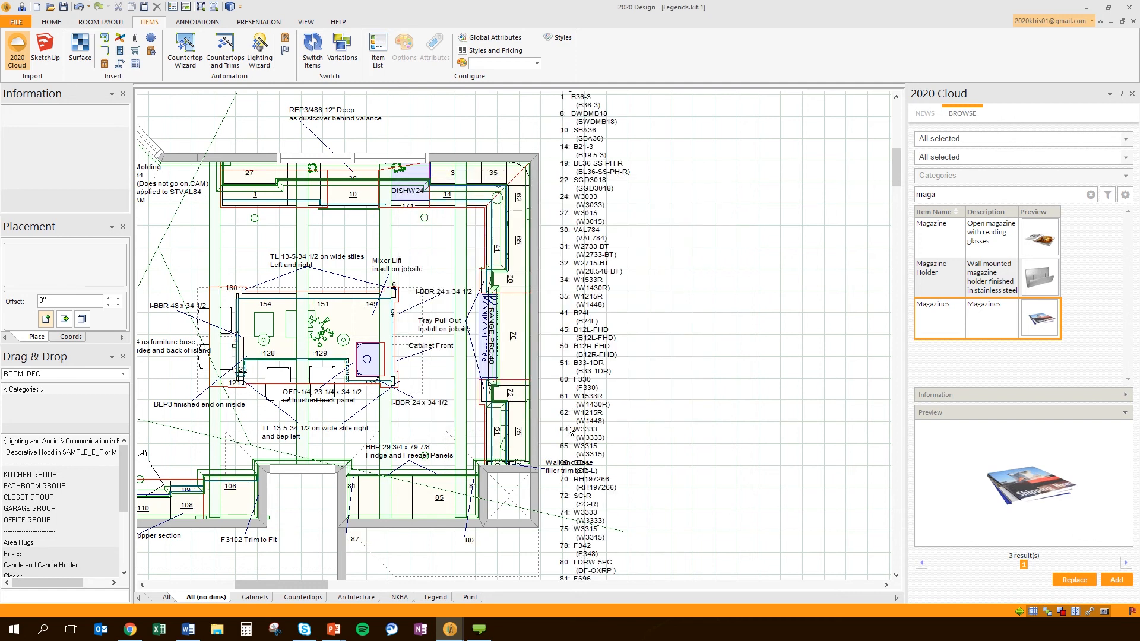
pyautogui.moveTo(596, 233); pyautogui.dragTo(672, 266)
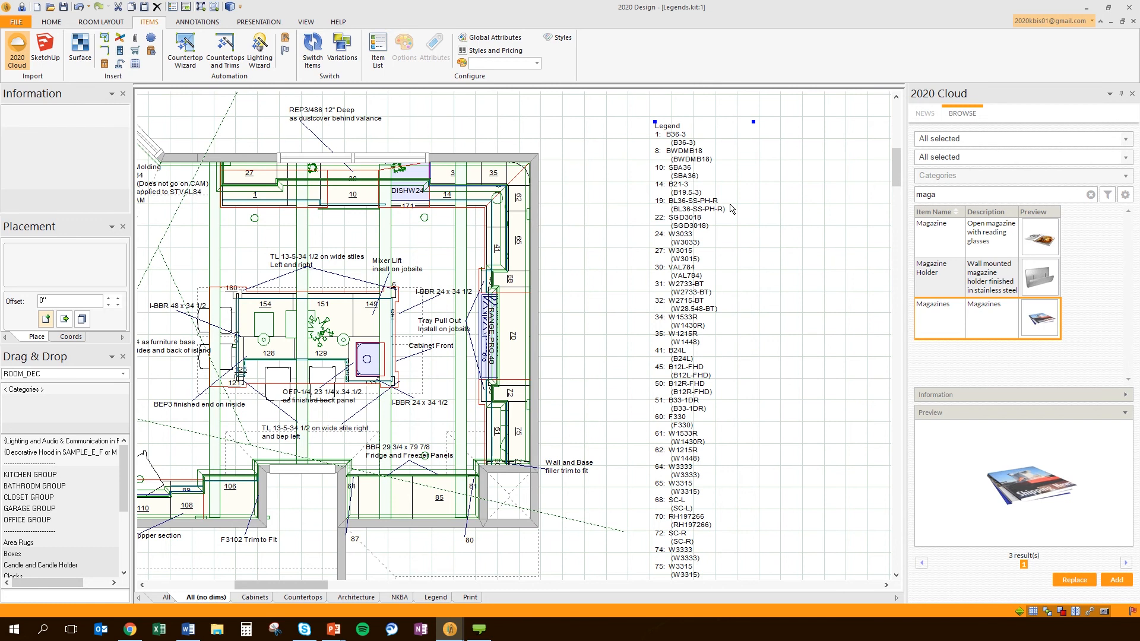
pyautogui.scroll(-1, 729, 267)
pyautogui.moveTo(772, 409)
pyautogui.mouseDown(button='middle')
pyautogui.moveTo(730, 289)
pyautogui.moveTo(707, 148)
pyautogui.moveTo(695, 296)
pyautogui.mouseUp(button='middle')
pyautogui.moveTo(687, 217)
pyautogui.mouseDown(button='middle')
pyautogui.moveTo(659, 383)
pyautogui.moveTo(661, 185)
pyautogui.mouseUp(button='middle')
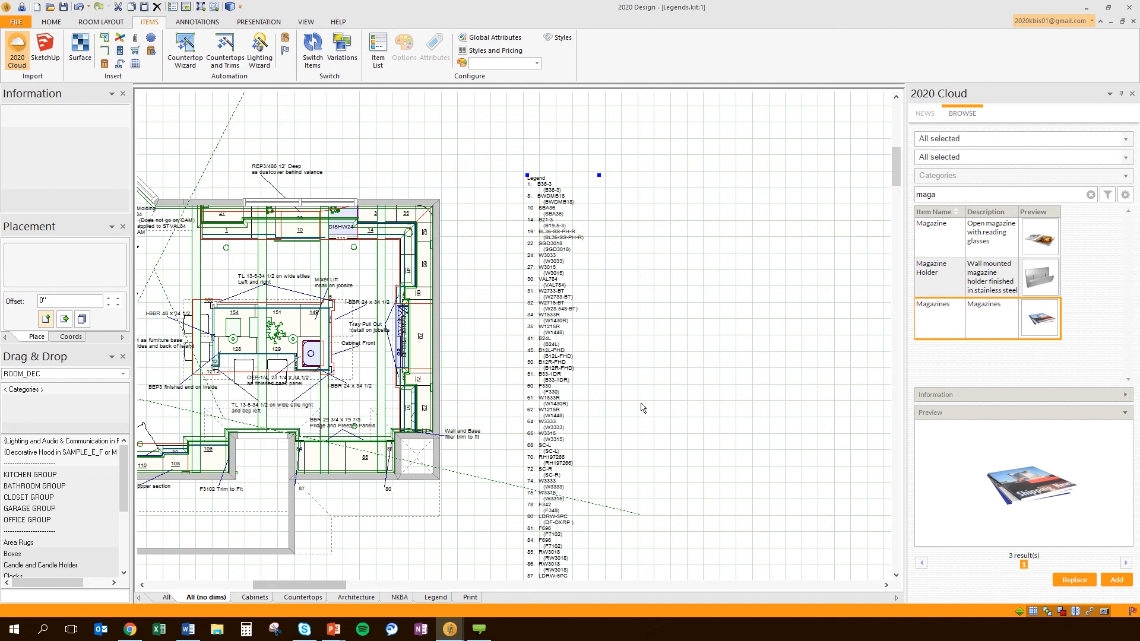
# Lay the legend out in 3 columns, reposition it, and switch to the Architecture view
pyautogui.rightClick(551, 265)
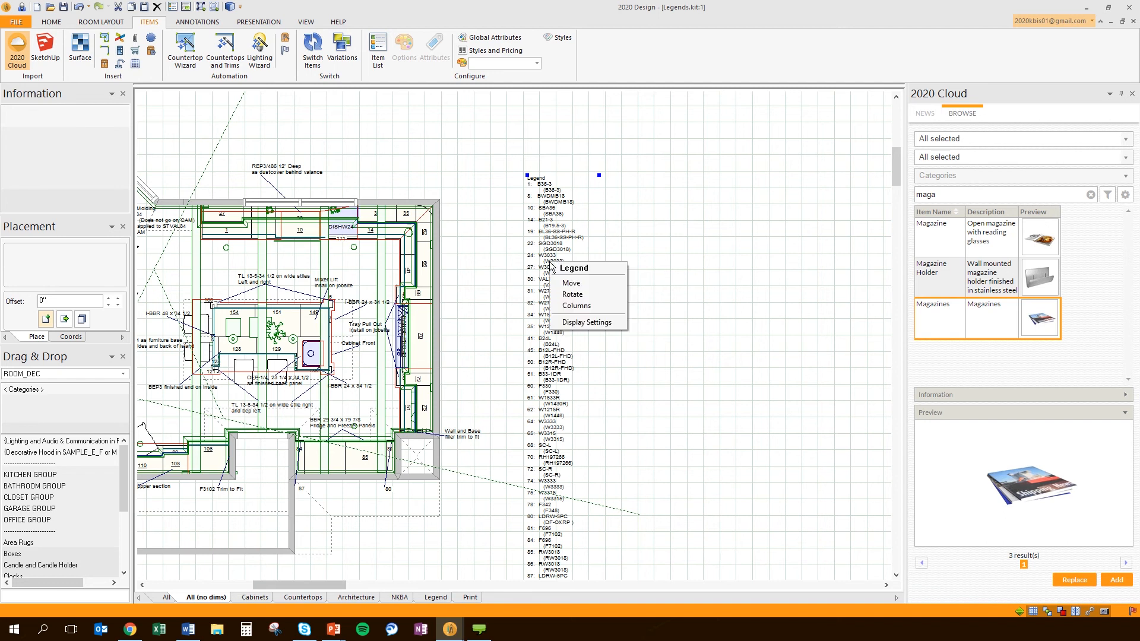
pyautogui.click(575, 306)
pyautogui.click(603, 307)
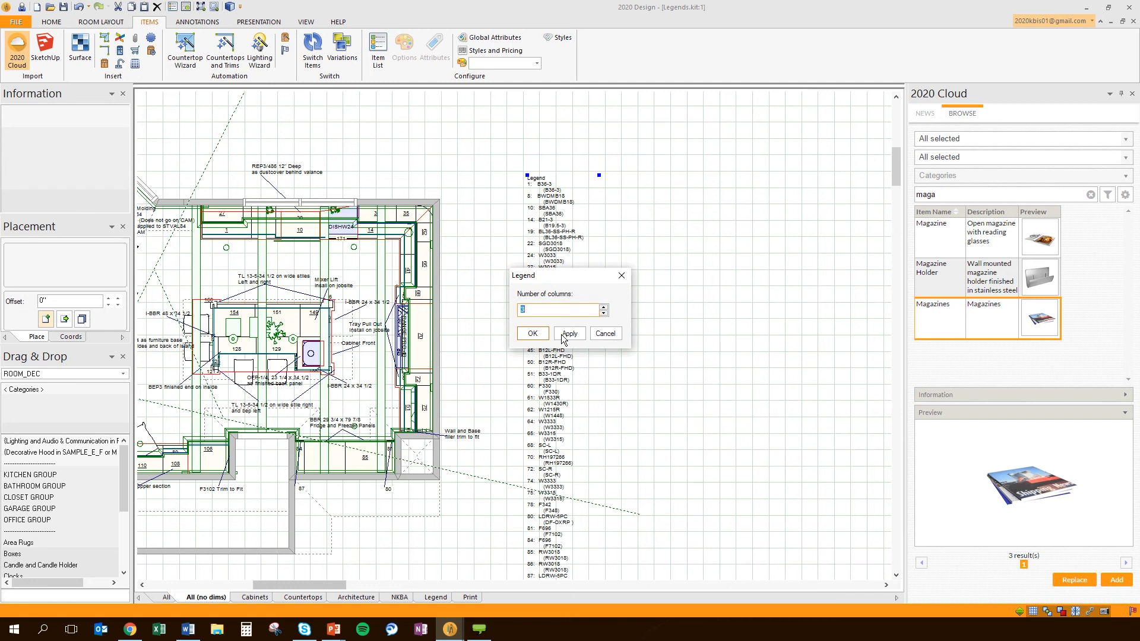
pyautogui.click(533, 333)
pyautogui.moveTo(627, 278); pyautogui.dragTo(607, 319)
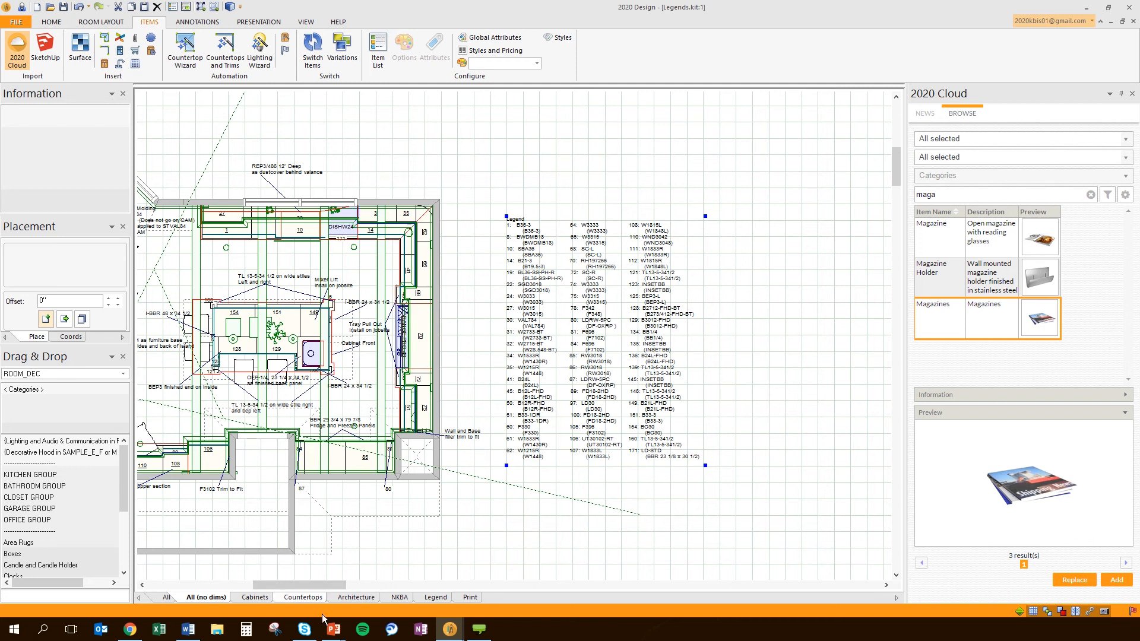
pyautogui.click(356, 598)
pyautogui.click(536, 211)
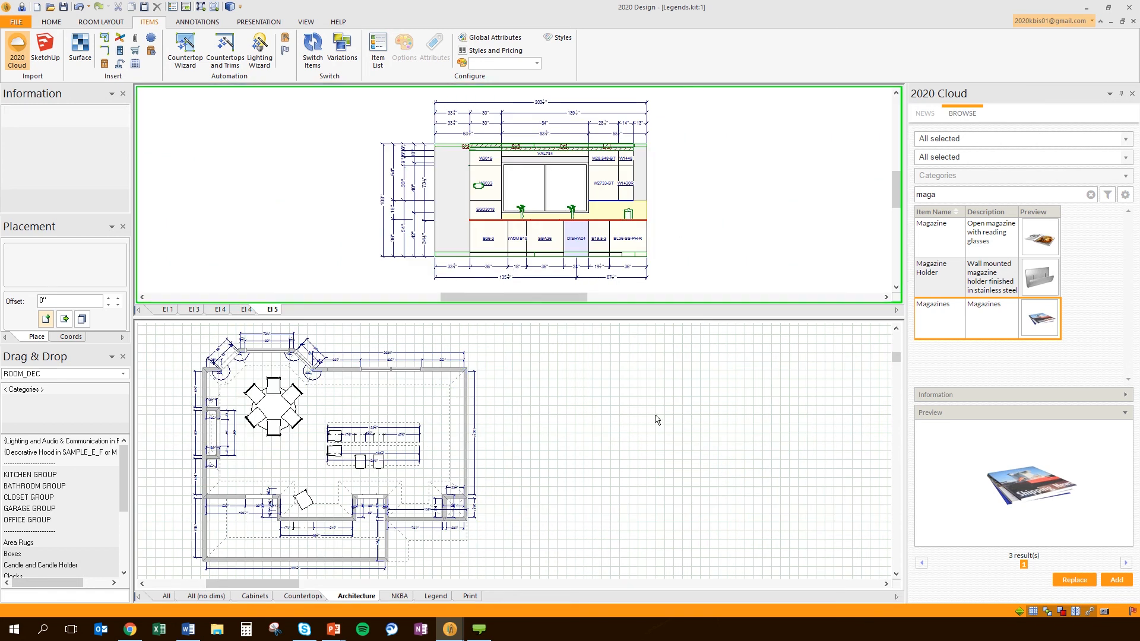
# On the All (no dims) tab, give the El 5 elevation an Automatic legend and apply it
pyautogui.click(211, 597)
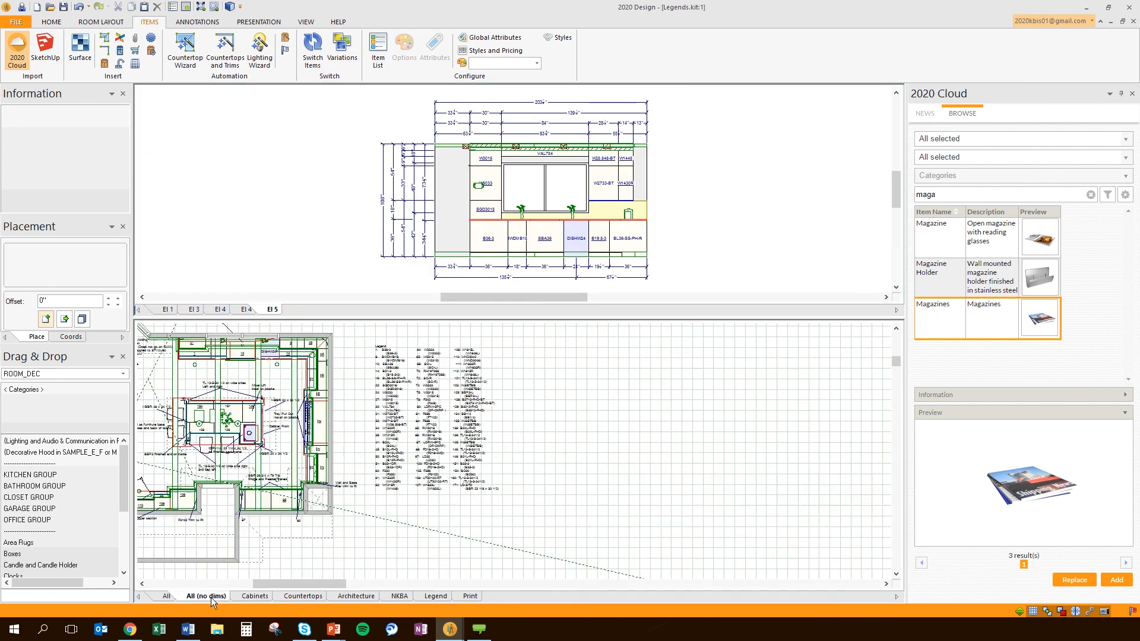
pyautogui.scroll(2, 364, 442)
pyautogui.scroll(1, 364, 442)
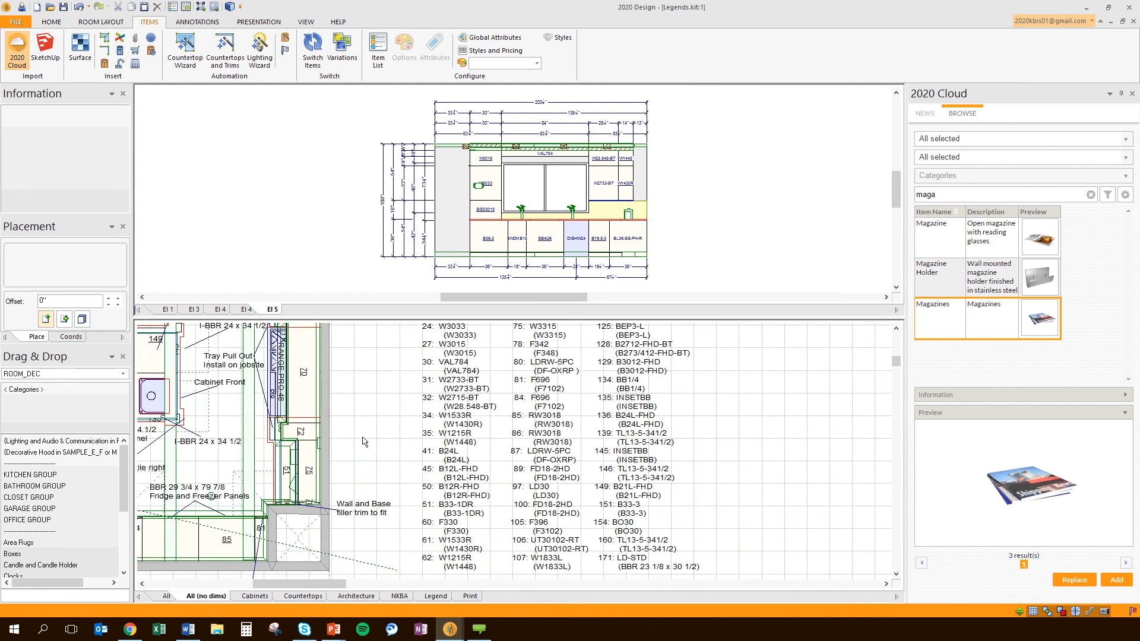
pyautogui.moveTo(420, 437); pyautogui.dragTo(434, 614, button='middle')
pyautogui.scroll(-1, 420, 438)
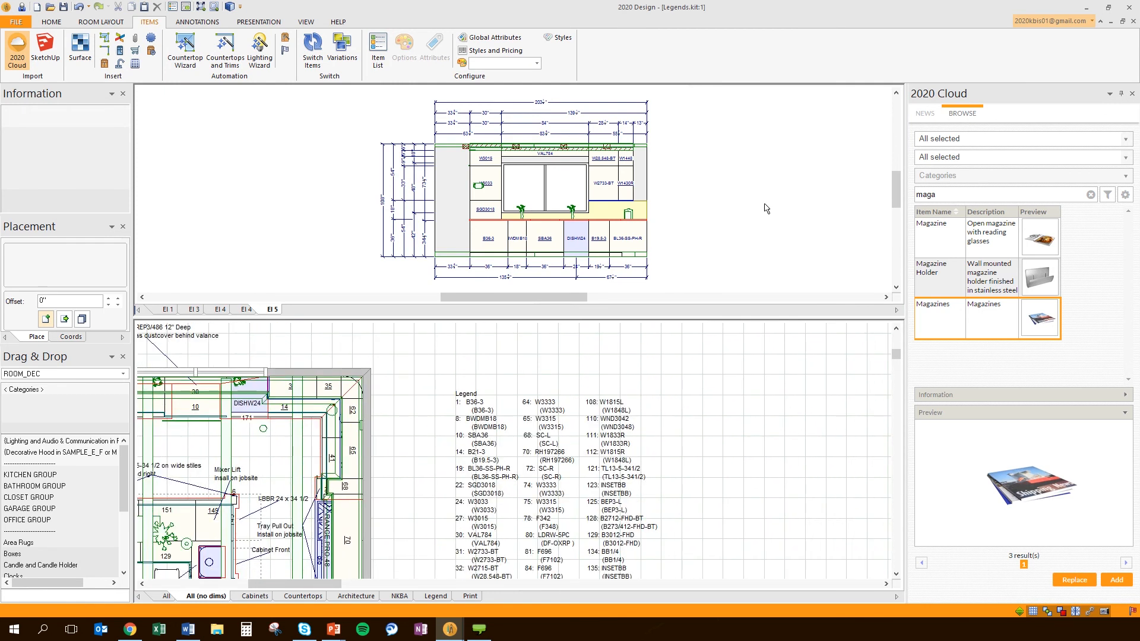
pyautogui.scroll(2, 558, 257)
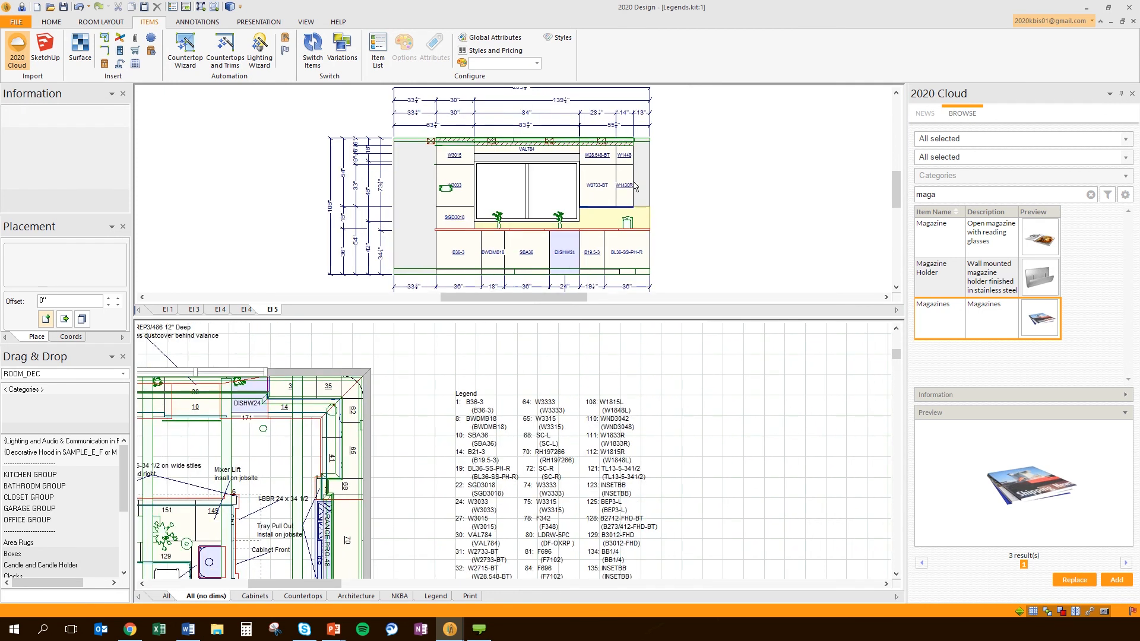
pyautogui.rightClick(697, 140)
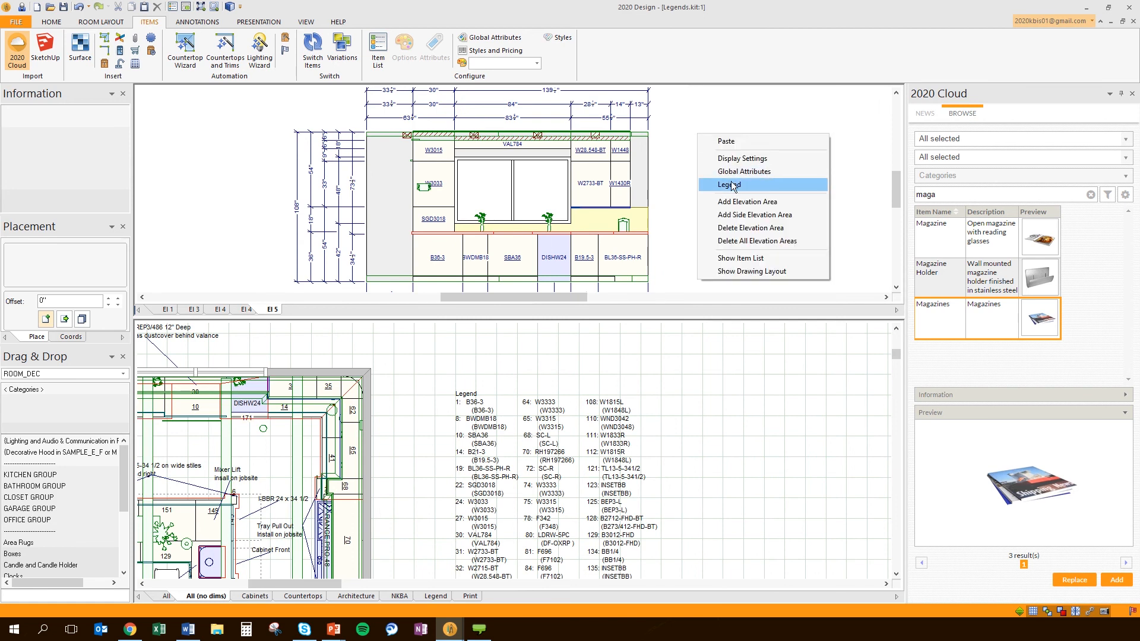
pyautogui.click(731, 180)
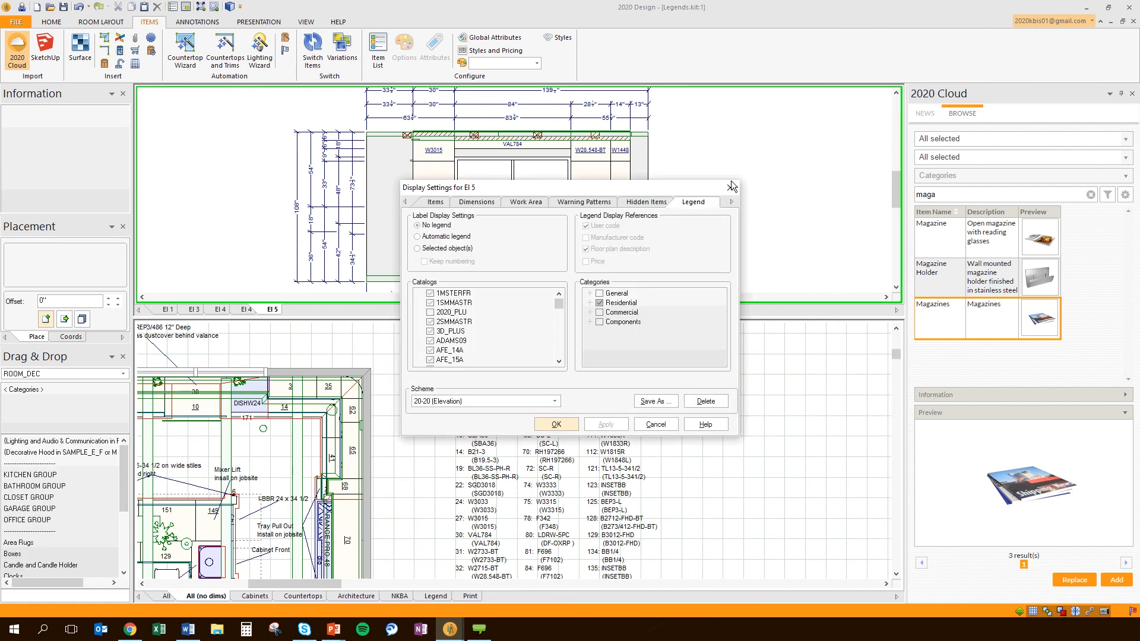
pyautogui.click(426, 237)
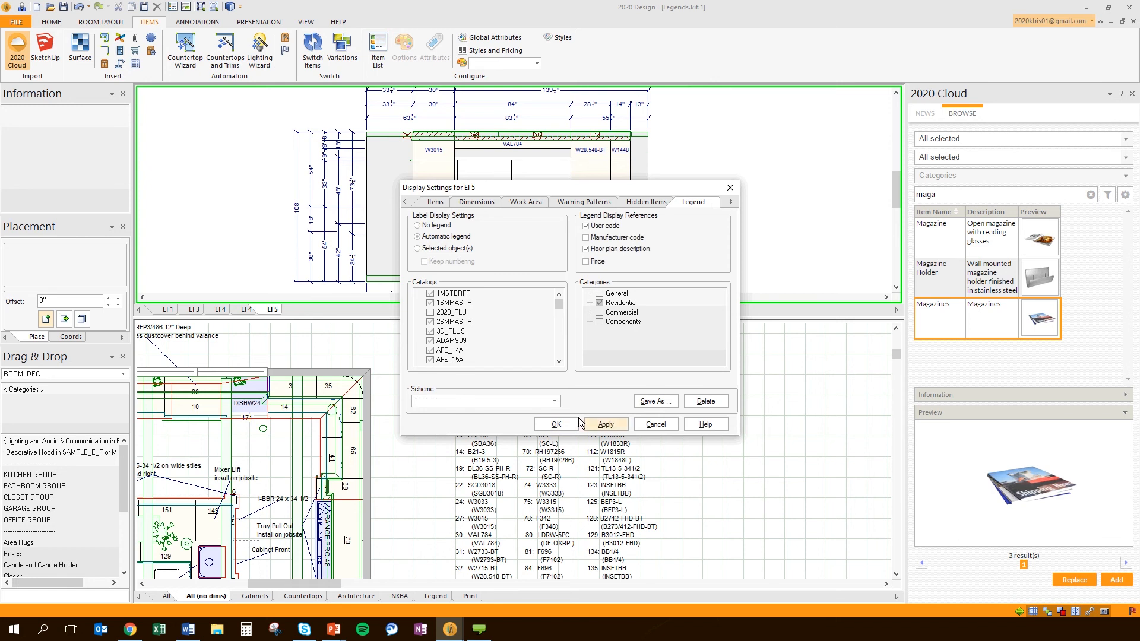
pyautogui.click(604, 424)
pyautogui.click(556, 424)
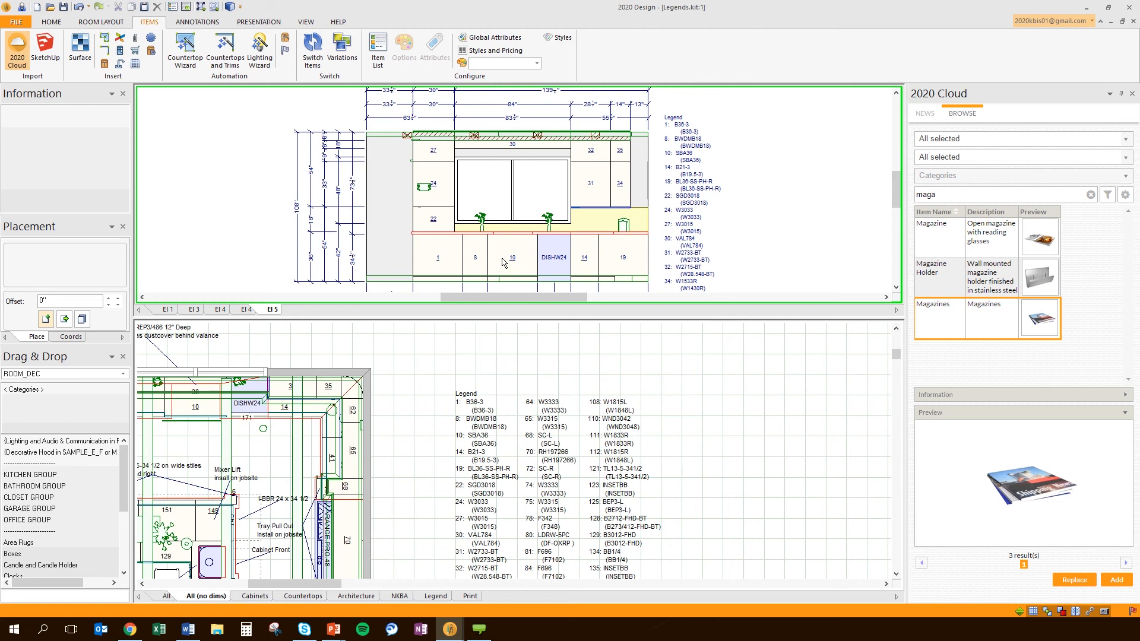
pyautogui.moveTo(519, 285)
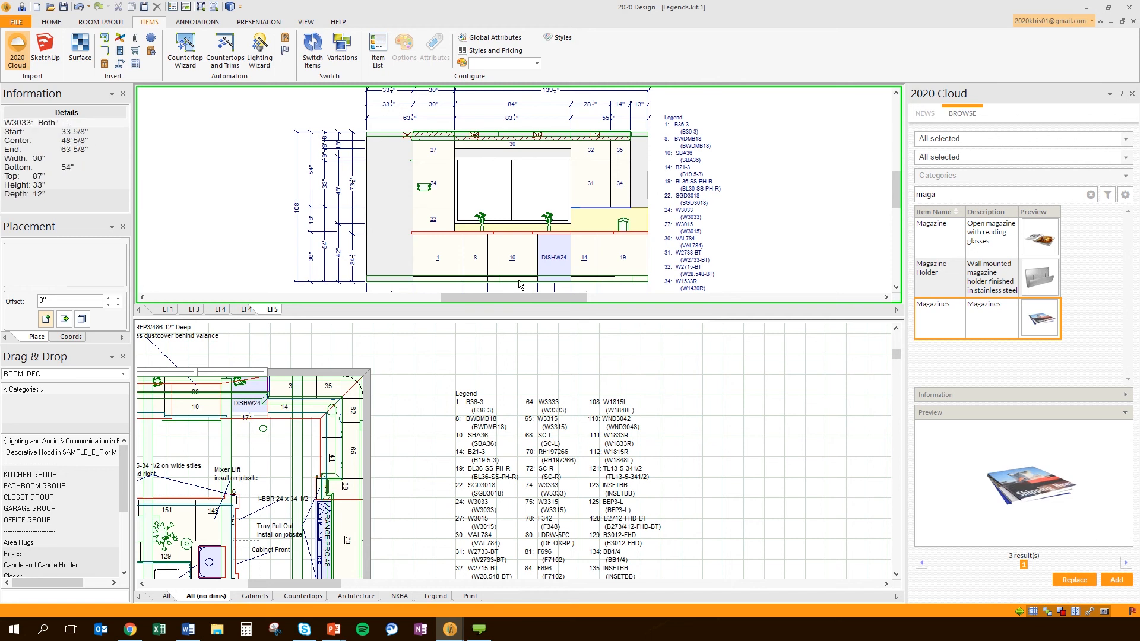
pyautogui.moveTo(444, 386); pyautogui.dragTo(630, 372, button='middle')
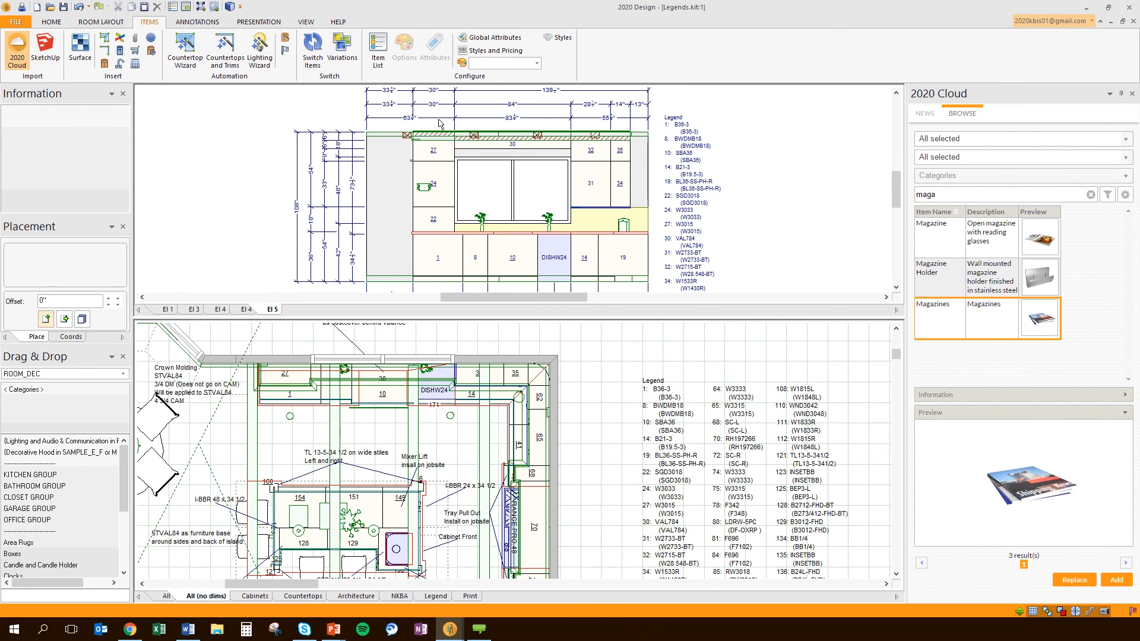
pyautogui.moveTo(607, 245)
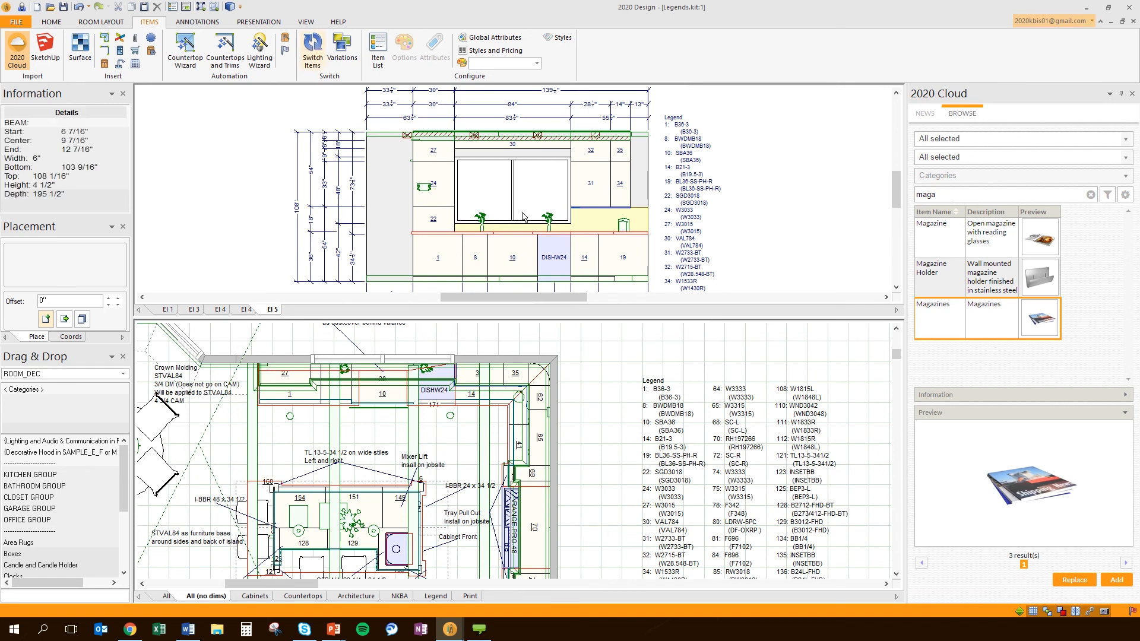
# Generate an Installation report from Presentation Reports, keeping the active floor plan's legend
pyautogui.click(259, 22)
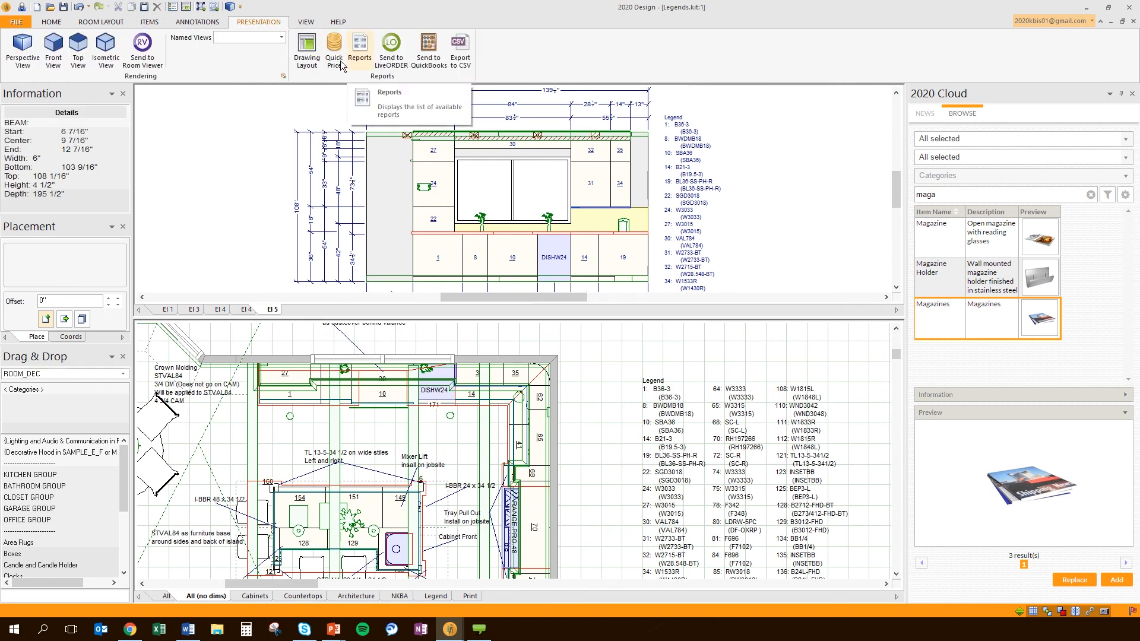
pyautogui.click(360, 50)
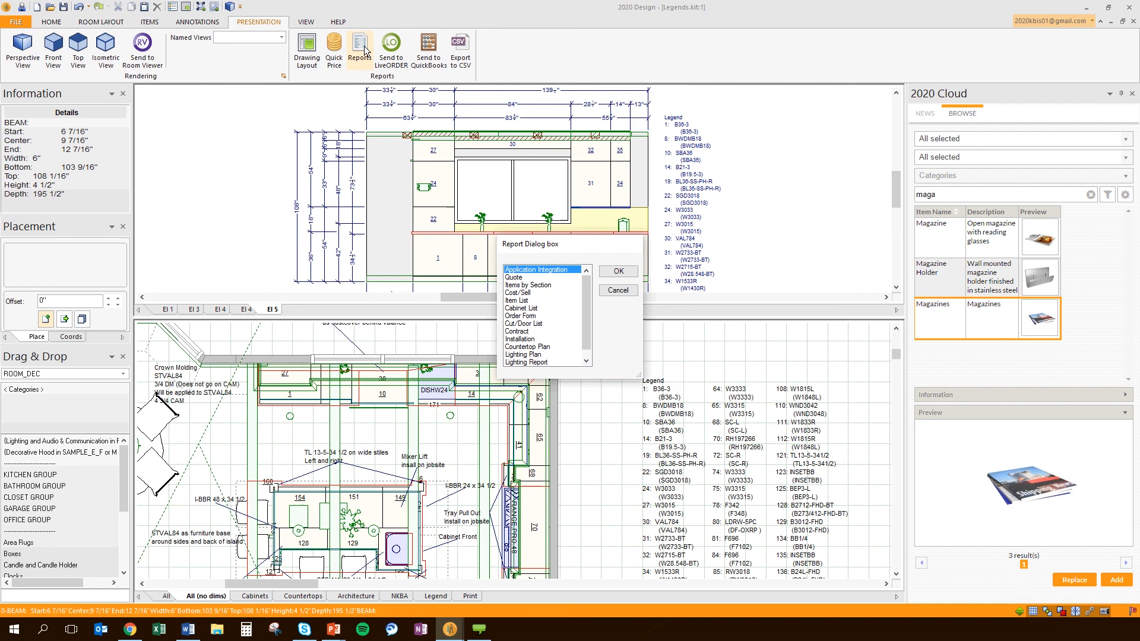
pyautogui.scroll(-1, 537, 332)
pyautogui.click(537, 331)
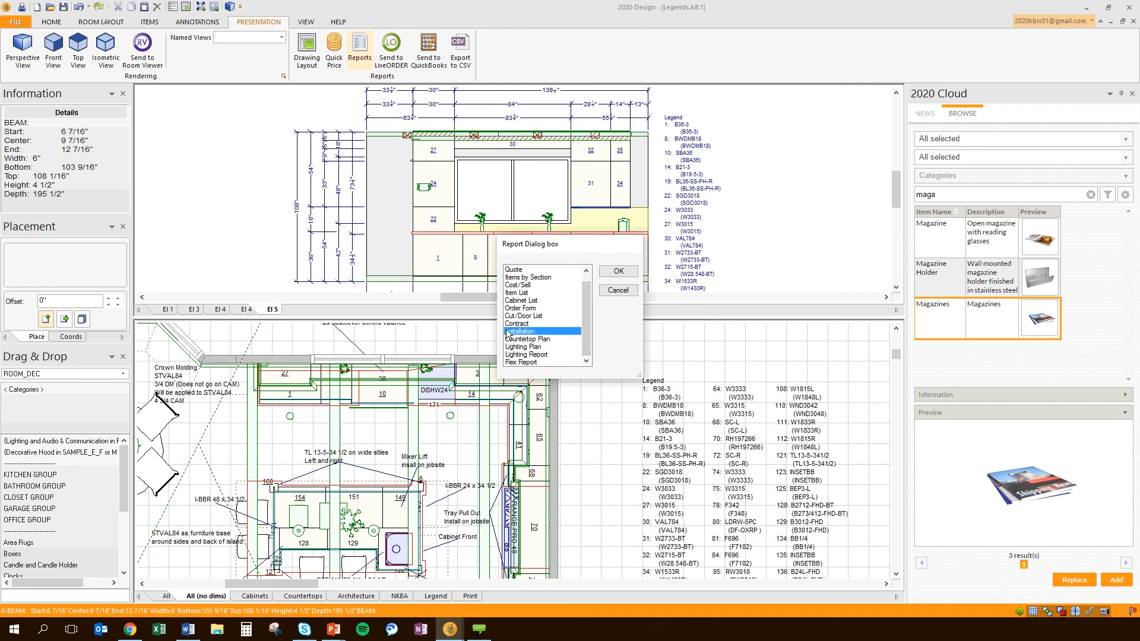
pyautogui.click(619, 272)
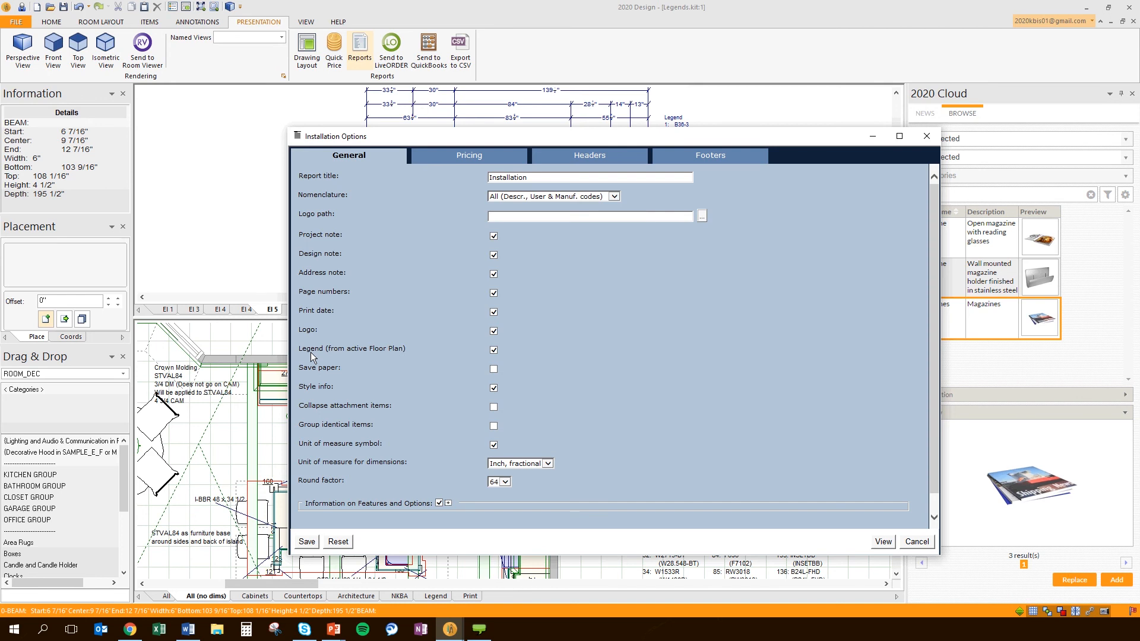
pyautogui.click(884, 541)
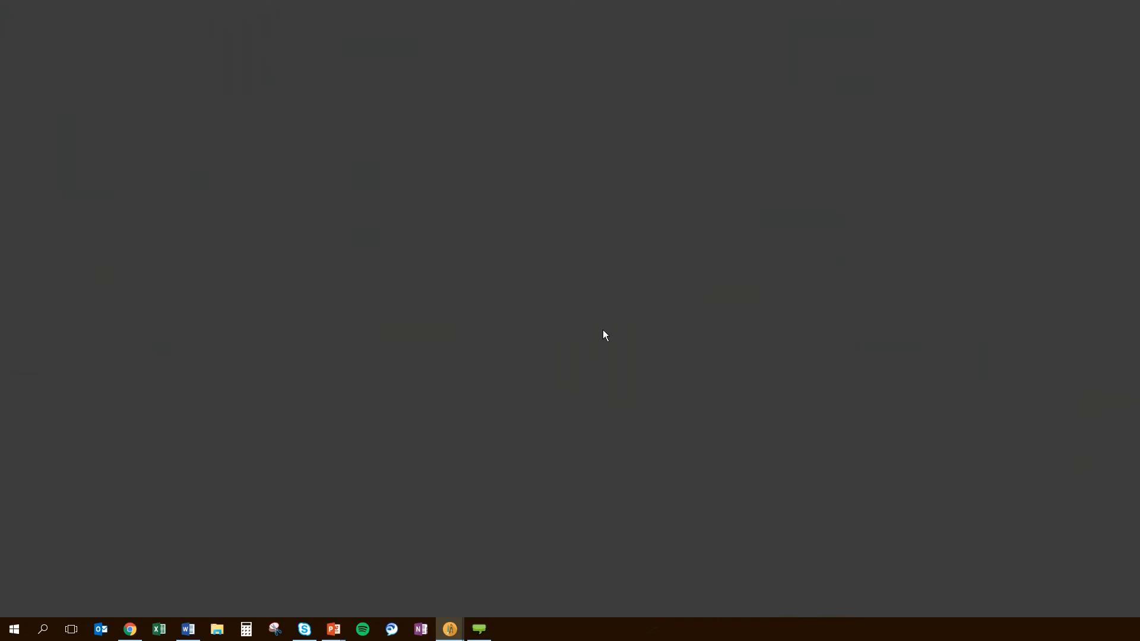
# Scroll the Installation report, shrink and move its window, then bring up the Legend Enhancements slideshow
pyautogui.scroll(-20, 604, 331)
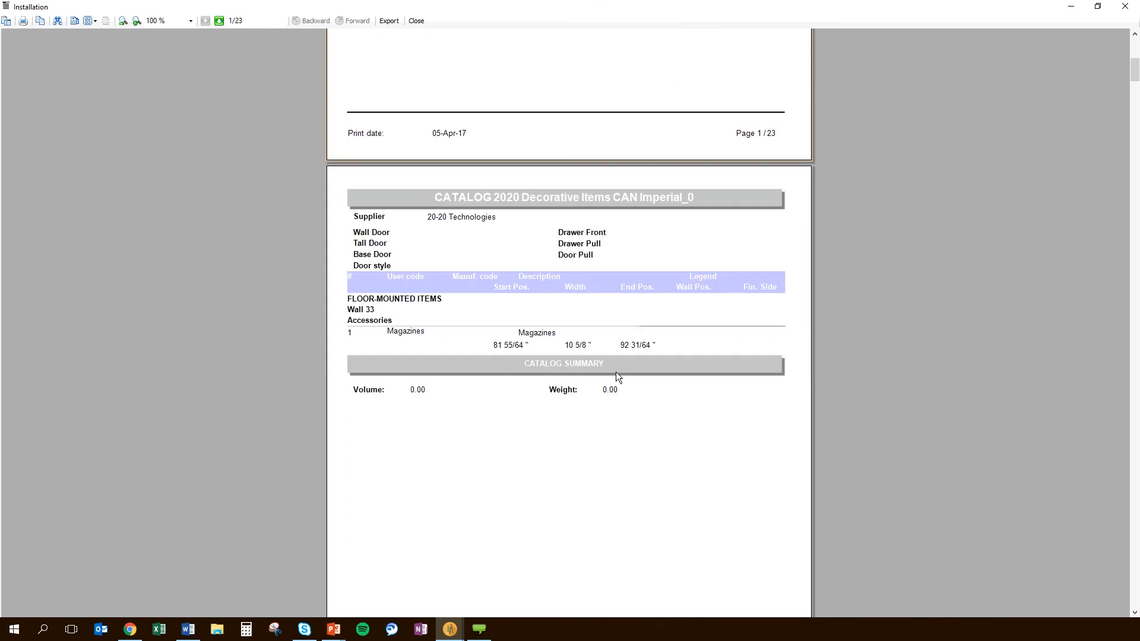
pyautogui.scroll(-20, 616, 374)
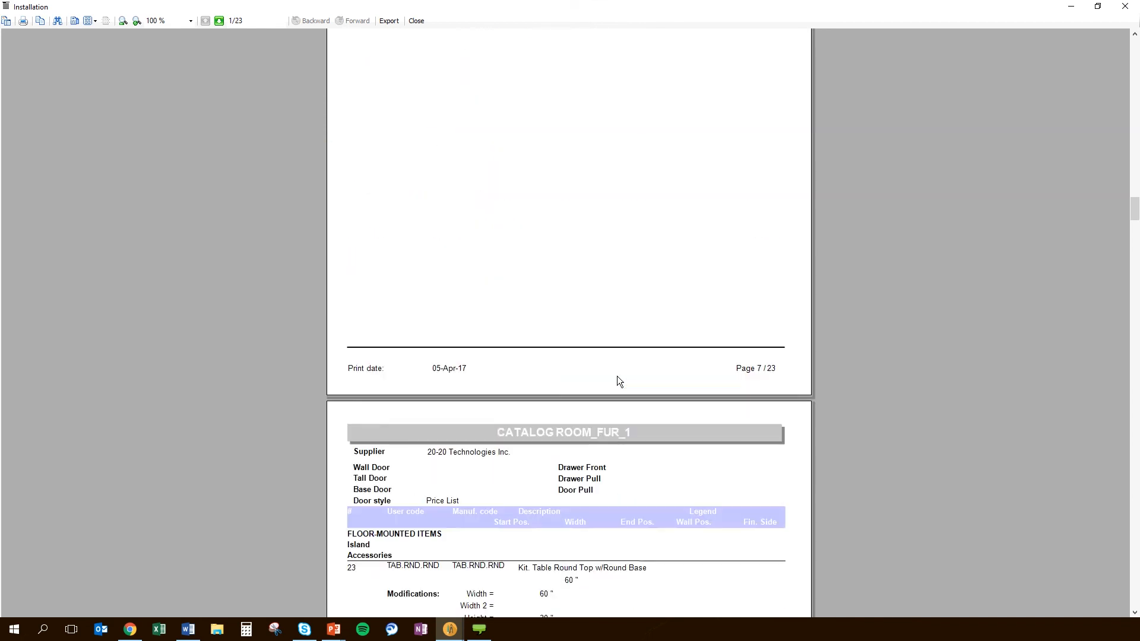
pyautogui.scroll(-20, 618, 376)
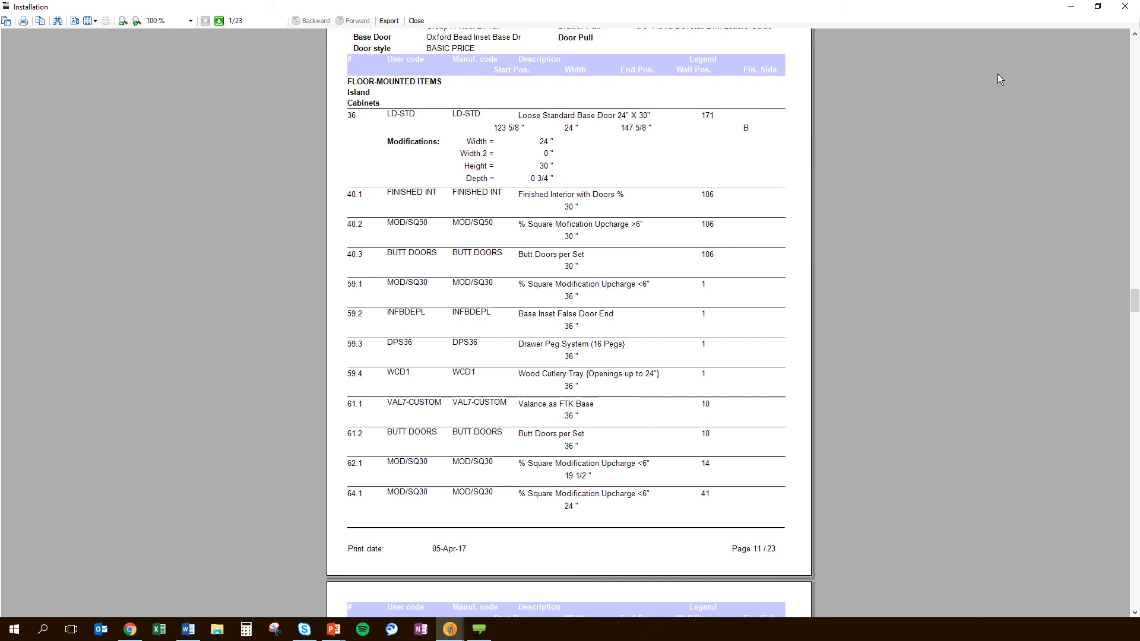
pyautogui.click(1096, 8)
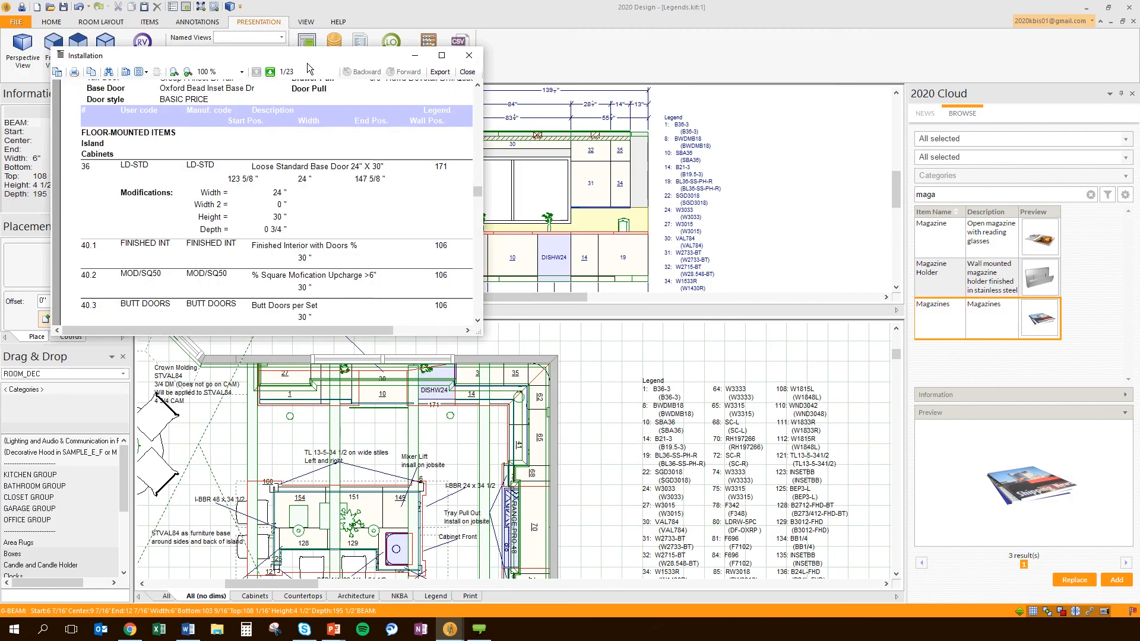
pyautogui.moveTo(307, 63); pyautogui.dragTo(294, 50)
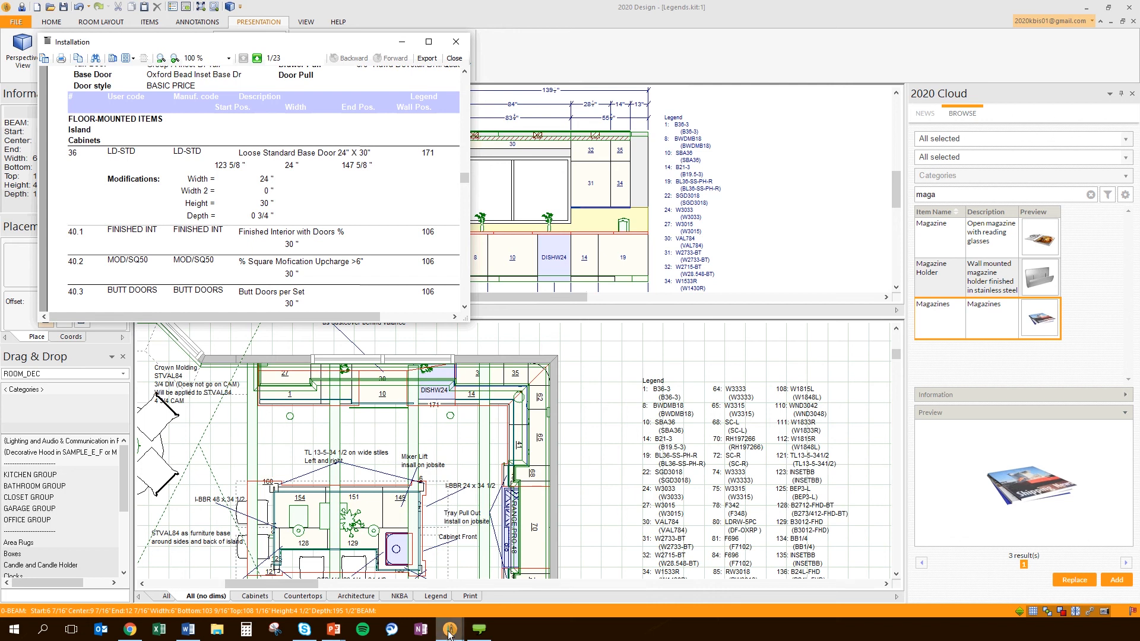
pyautogui.moveTo(334, 629)
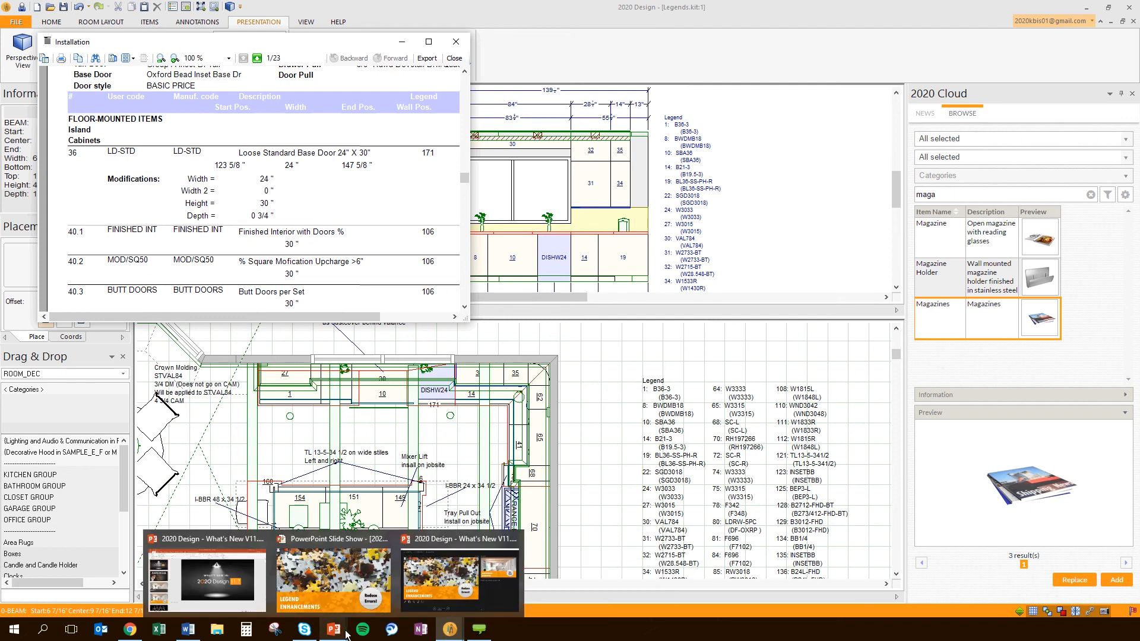
pyautogui.click(449, 574)
# Advance the slideshow to the Background Rendering slide and return to 2020 Design
pyautogui.click(367, 494)
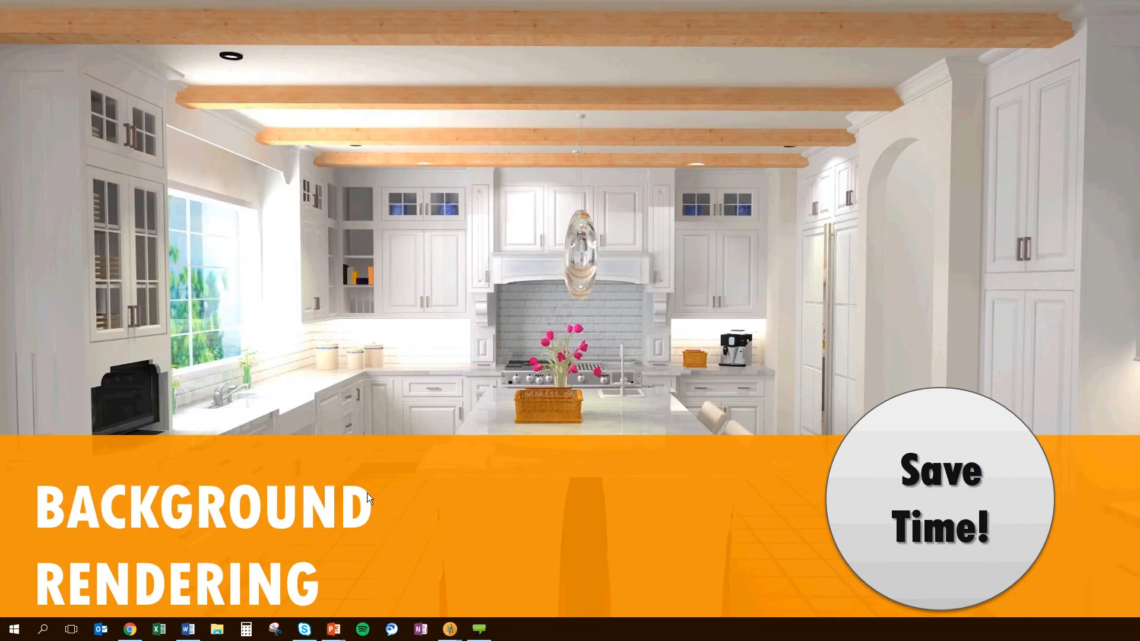
pyautogui.hotkey('alt', 'Tab')
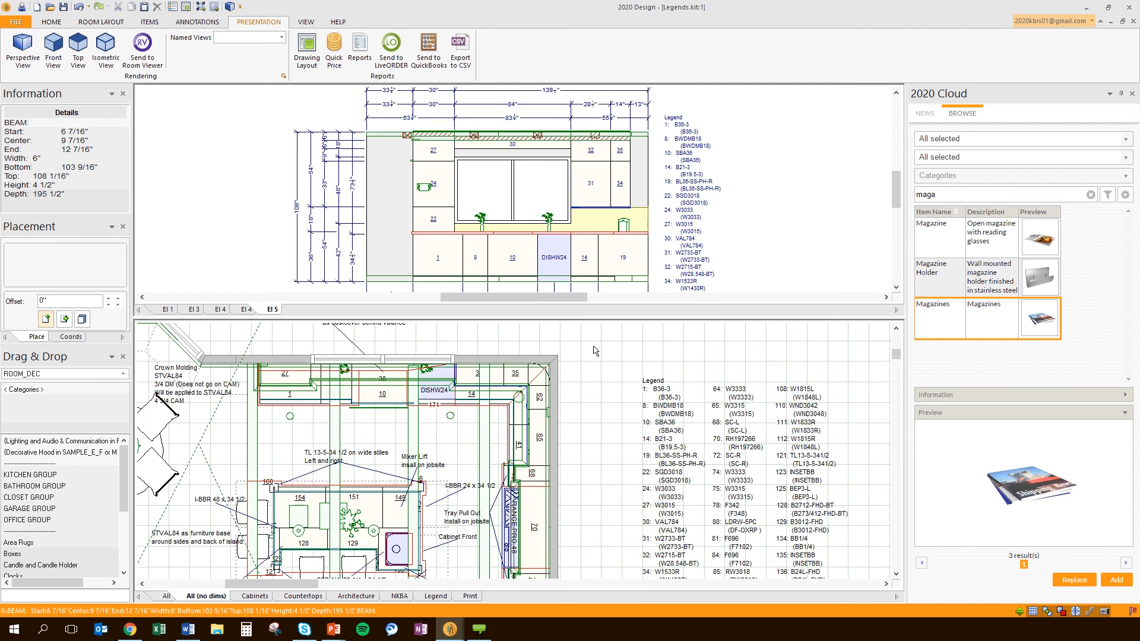
# Close Legends.kit without saving and maximize Rendering.kit with the kitchen plan in view
pyautogui.click(1133, 22)
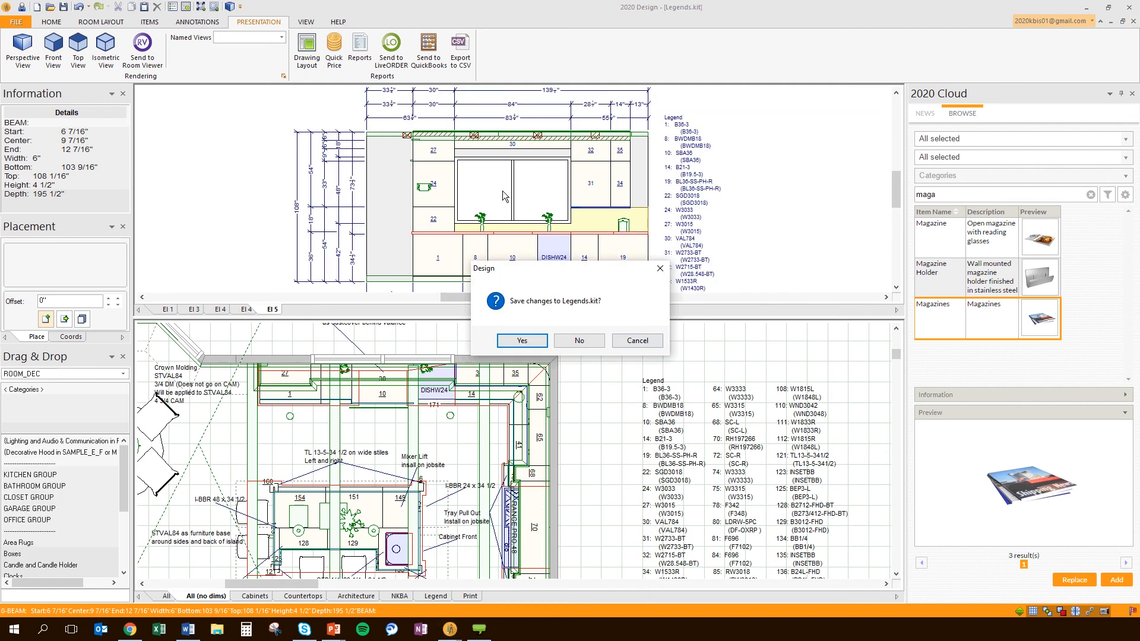
pyautogui.click(578, 342)
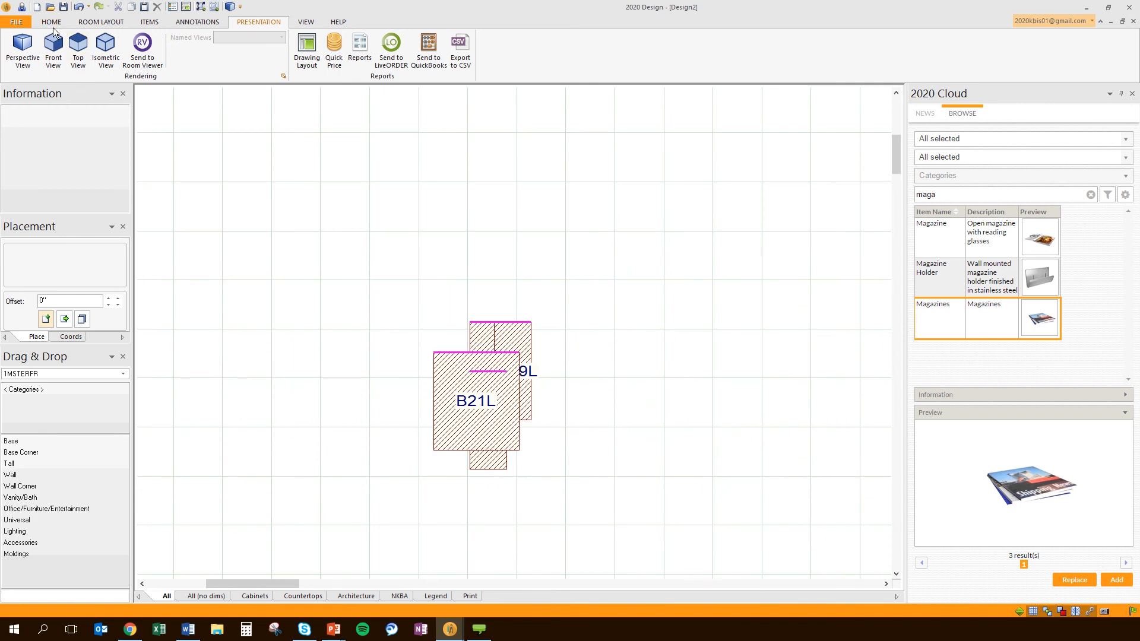
pyautogui.click(1122, 22)
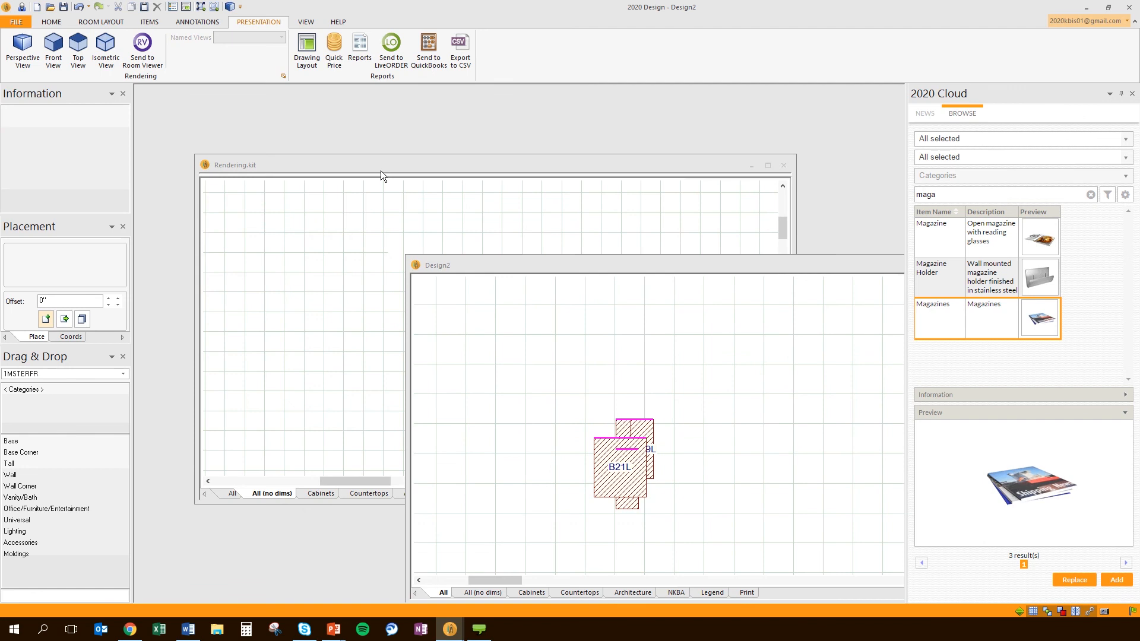
pyautogui.click(380, 170)
pyautogui.doubleClick(437, 163)
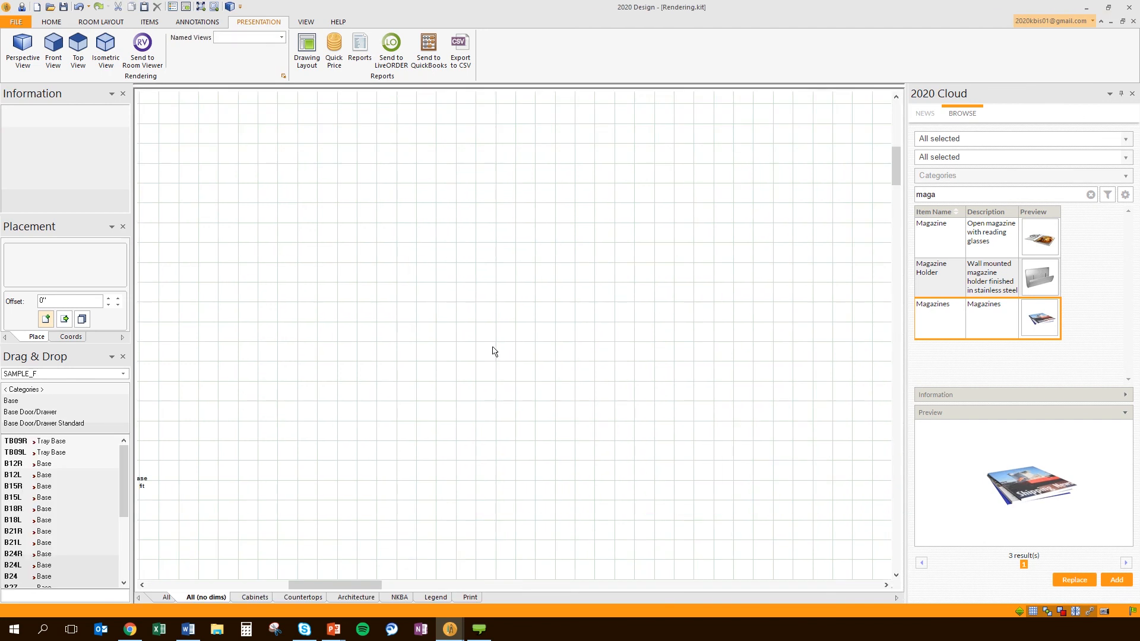
pyautogui.moveTo(887, 272); pyautogui.dragTo(686, 294, button='middle')
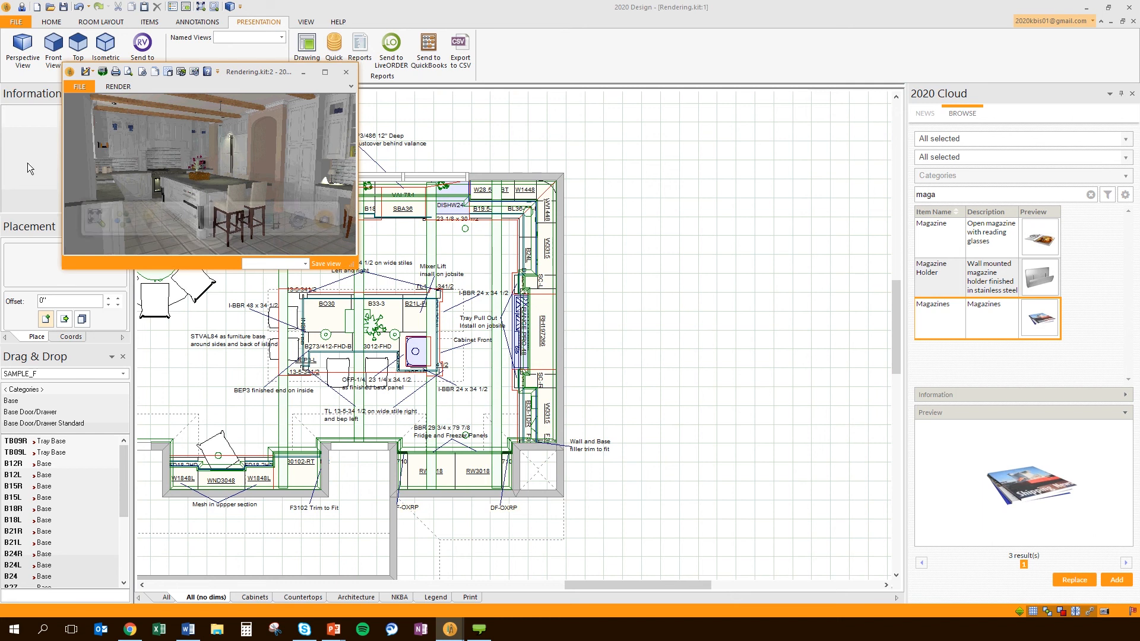
# Launch a High-Quality Rendering of the kitchen from the 3D view's camera button
pyautogui.moveTo(259, 213)
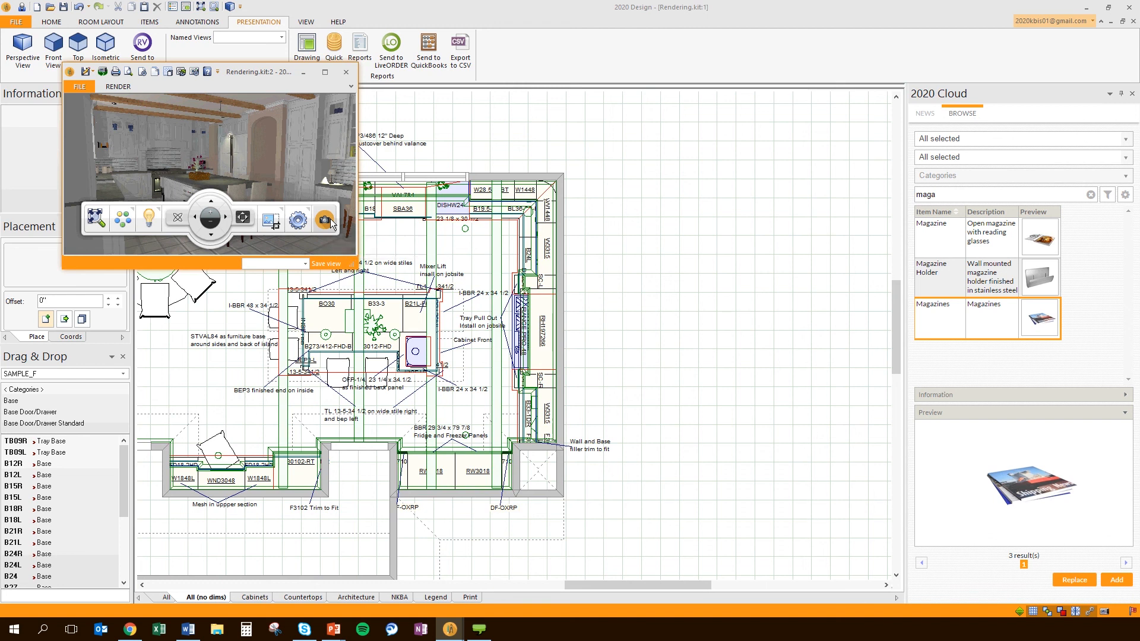
pyautogui.click(320, 217)
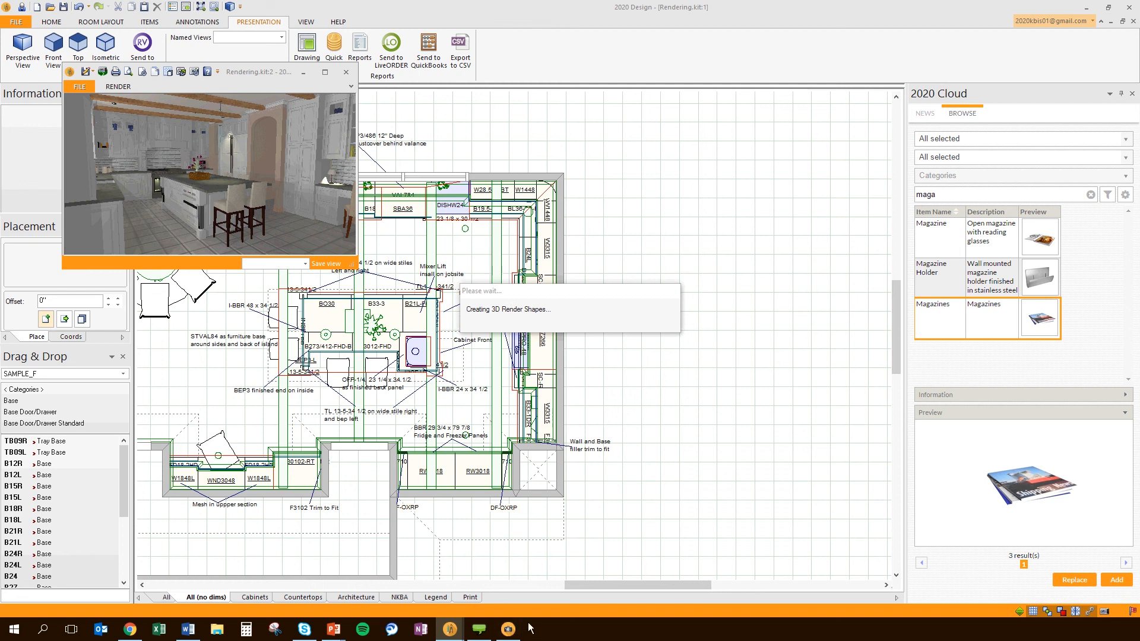
# Move the small 3D view window lower and bring the main floor plan window forward
pyautogui.moveTo(506, 637)
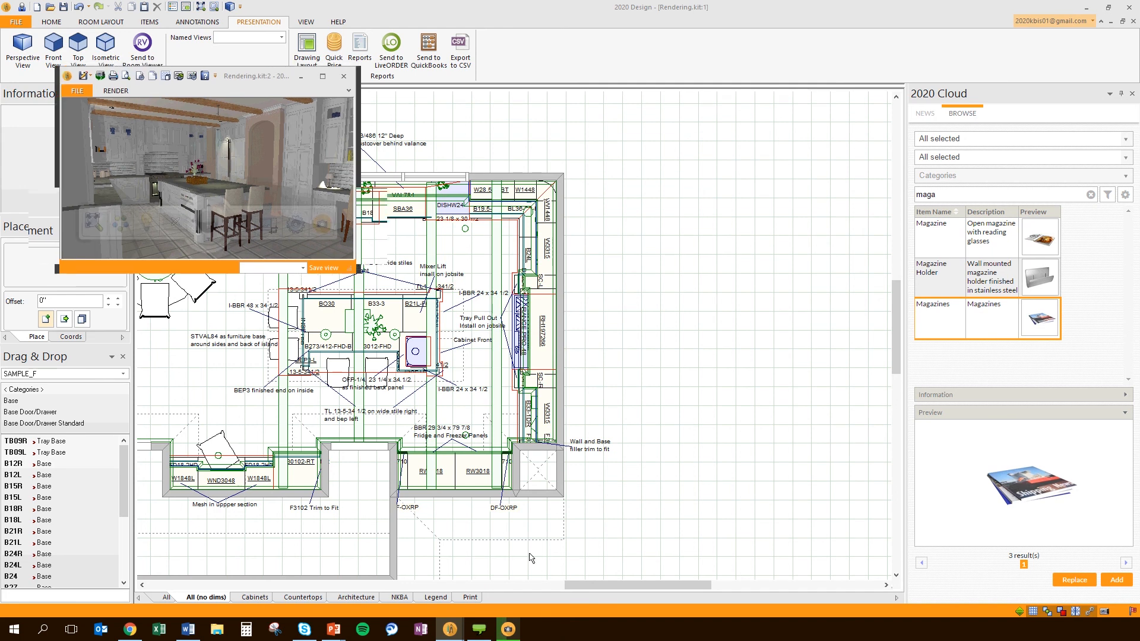
pyautogui.moveTo(254, 73); pyautogui.dragTo(306, 180)
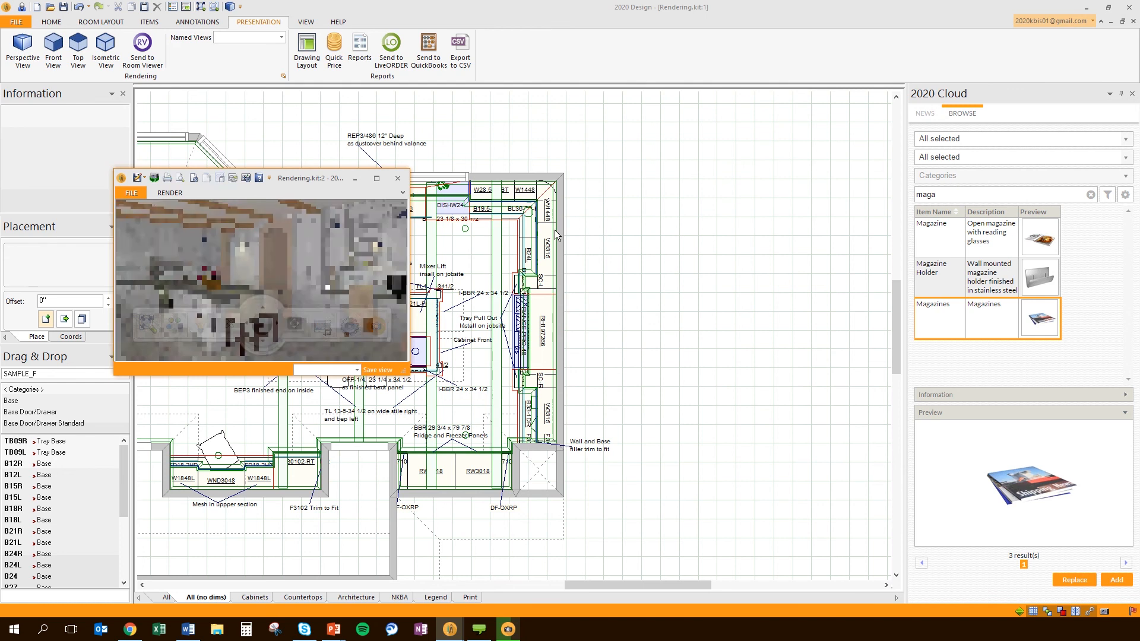
pyautogui.click(601, 226)
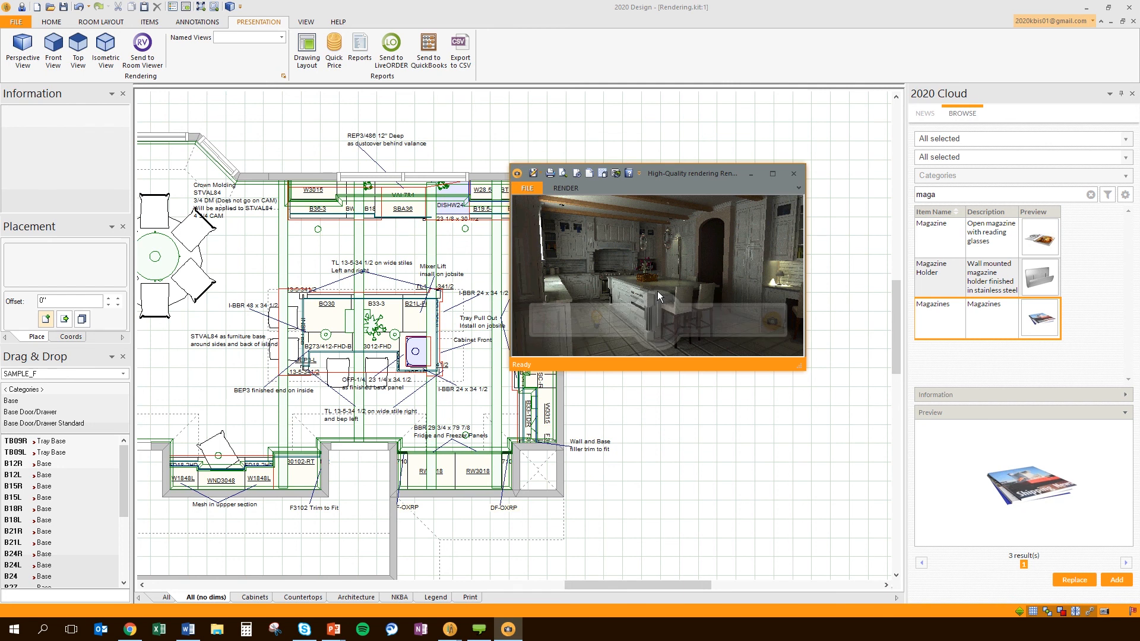
# Turn on Exposure in the render lighting settings and move the rendering window up and right
pyautogui.click(597, 320)
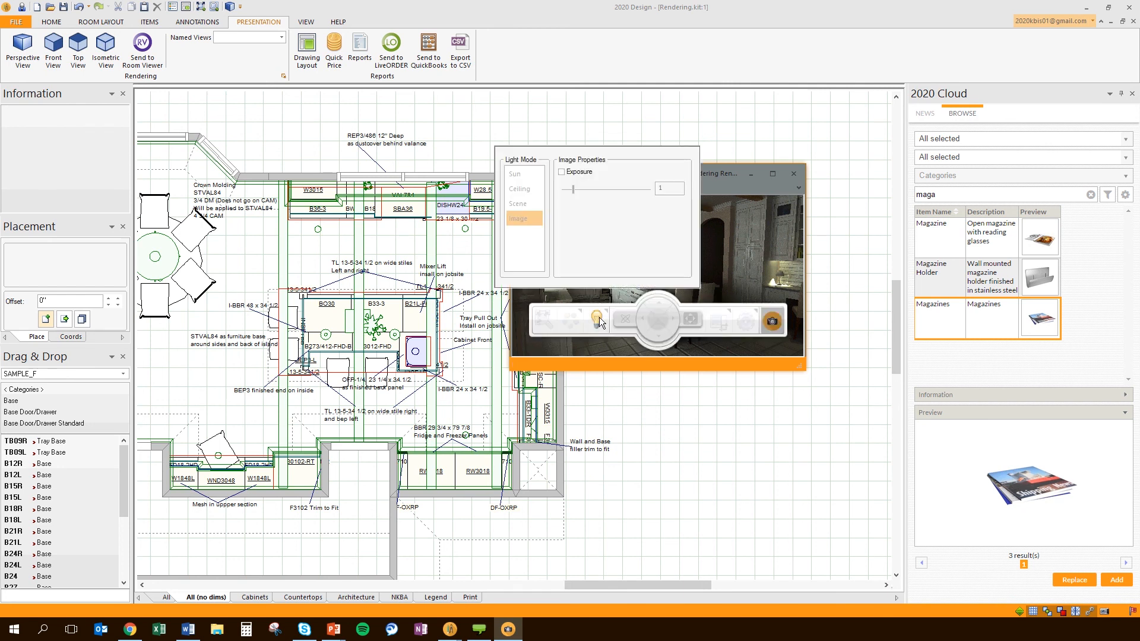
pyautogui.click(562, 171)
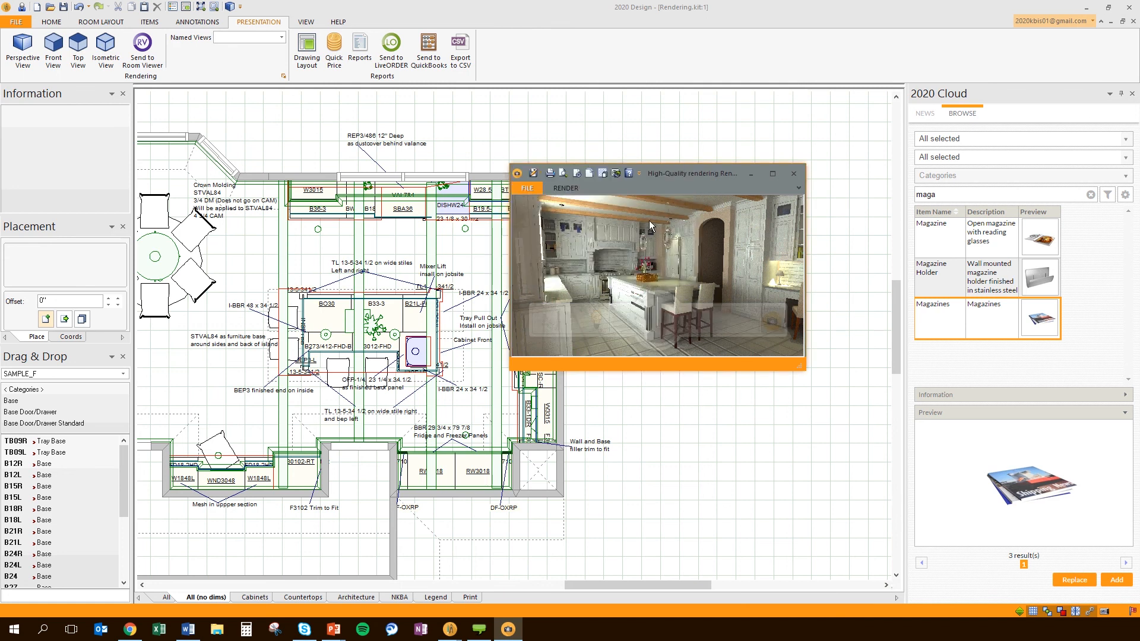
pyautogui.moveTo(649, 219); pyautogui.dragTo(682, 168)
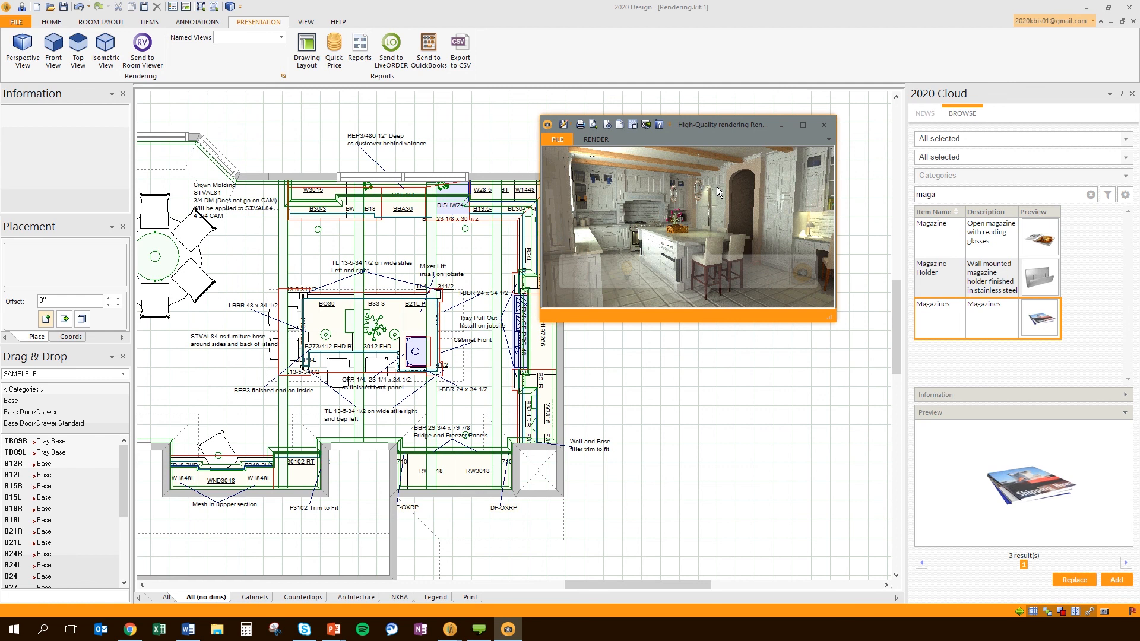
pyautogui.moveTo(567, 122); pyautogui.dragTo(685, 145)
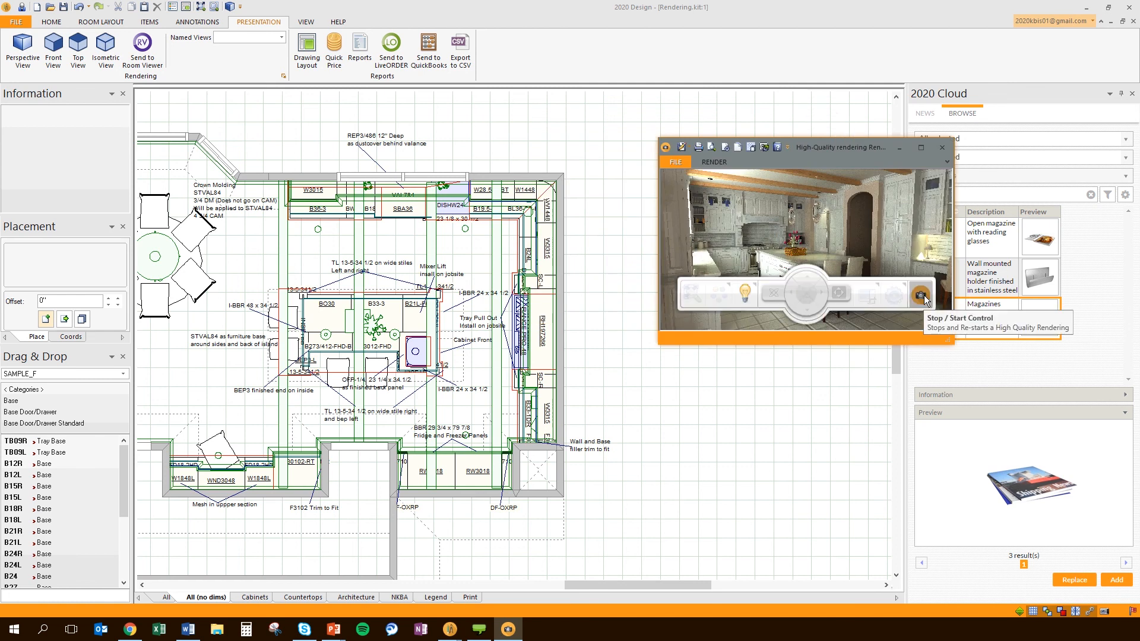
# Restart the high-quality render, then enlarge and reposition the rendering window
pyautogui.click(922, 294)
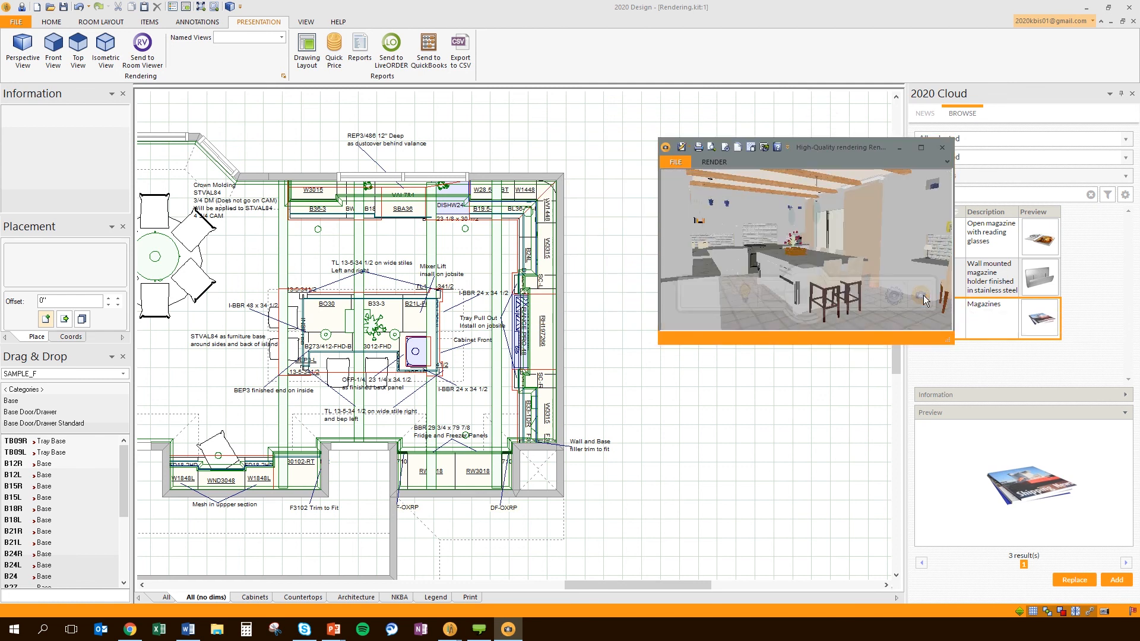
pyautogui.moveTo(951, 342); pyautogui.dragTo(1105, 527)
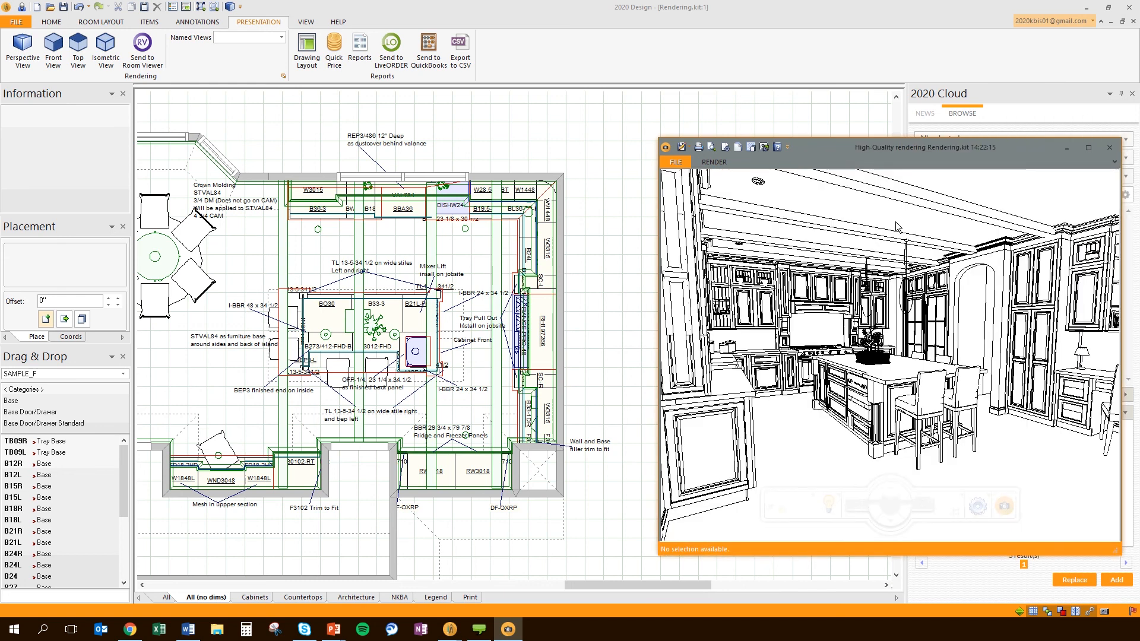
pyautogui.moveTo(896, 144); pyautogui.dragTo(664, 126)
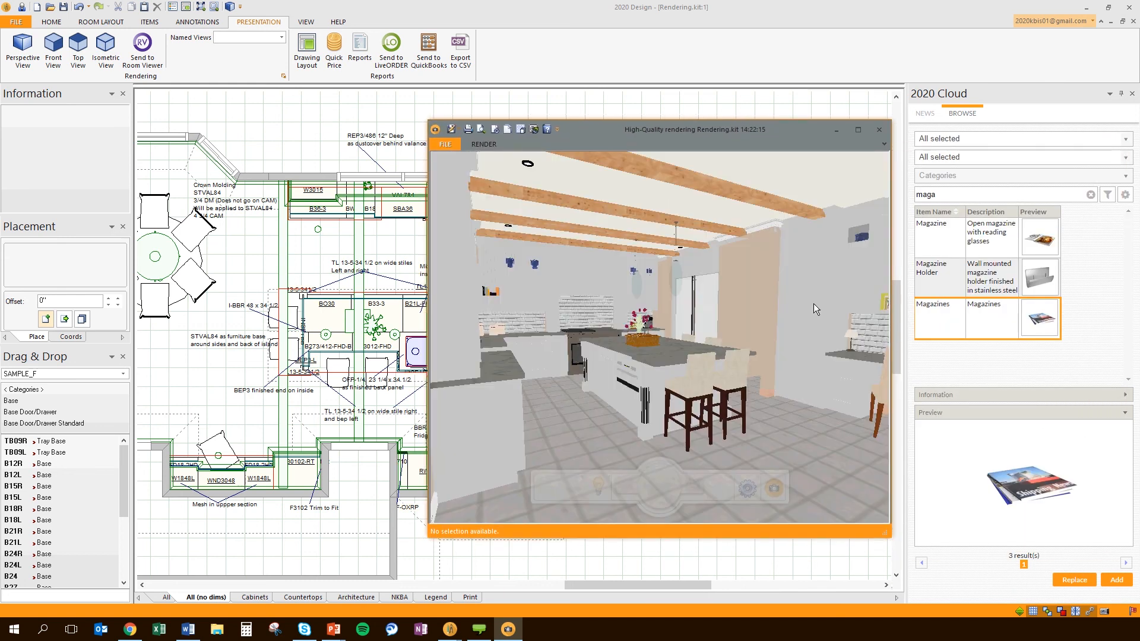
pyautogui.moveTo(889, 535); pyautogui.dragTo(950, 547)
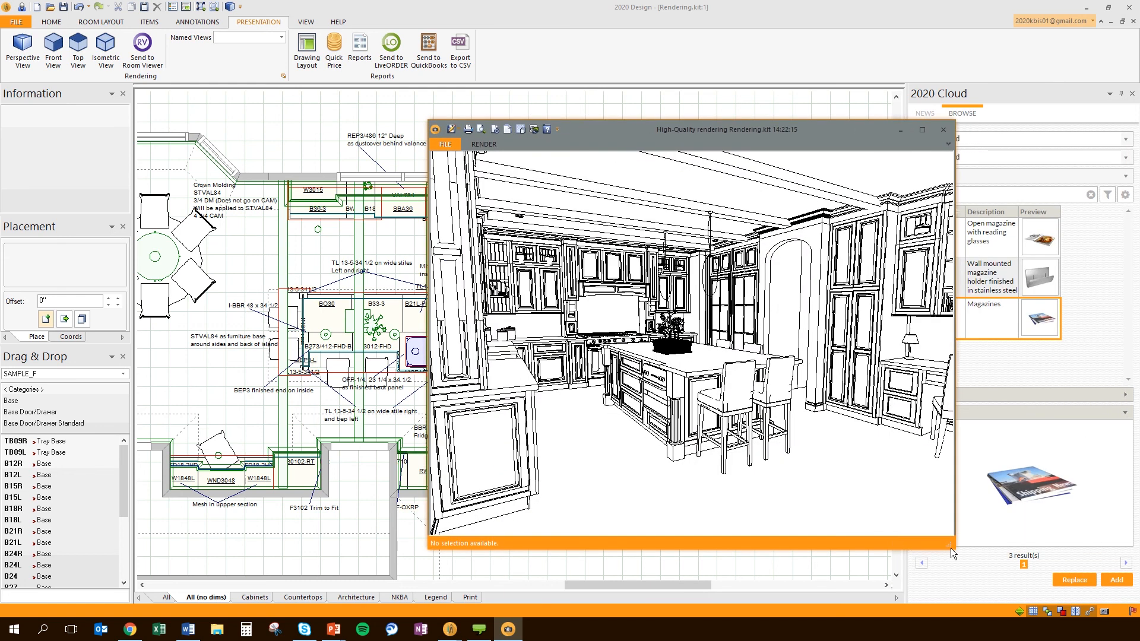
# Set render quality to High, start the render, and bring the floor plan window back to front
pyautogui.click(780, 502)
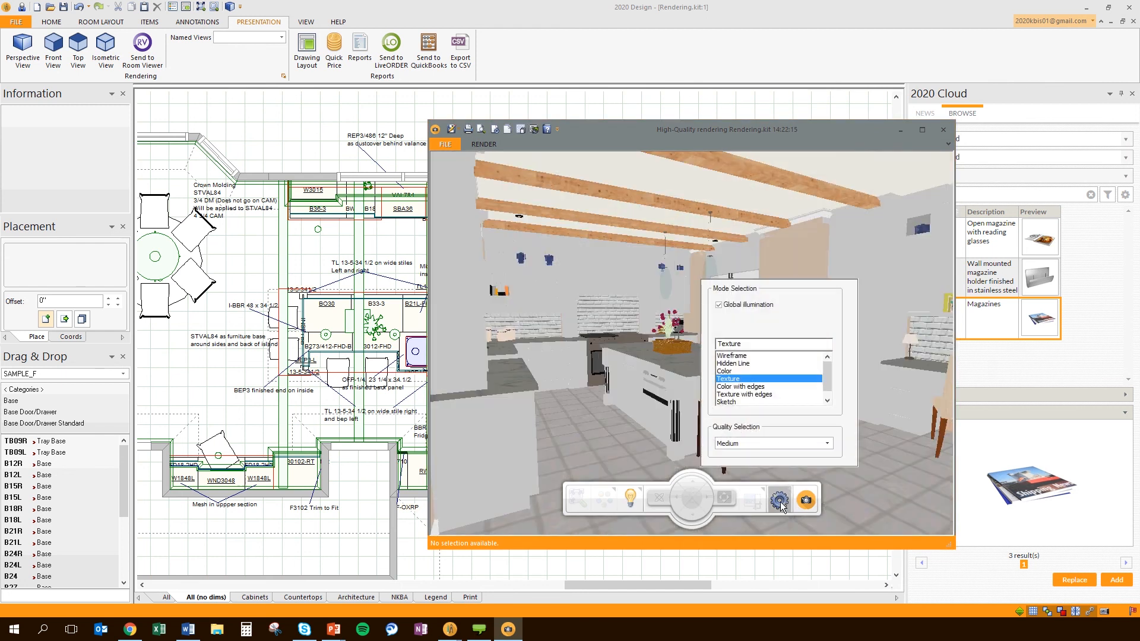
pyautogui.click(790, 444)
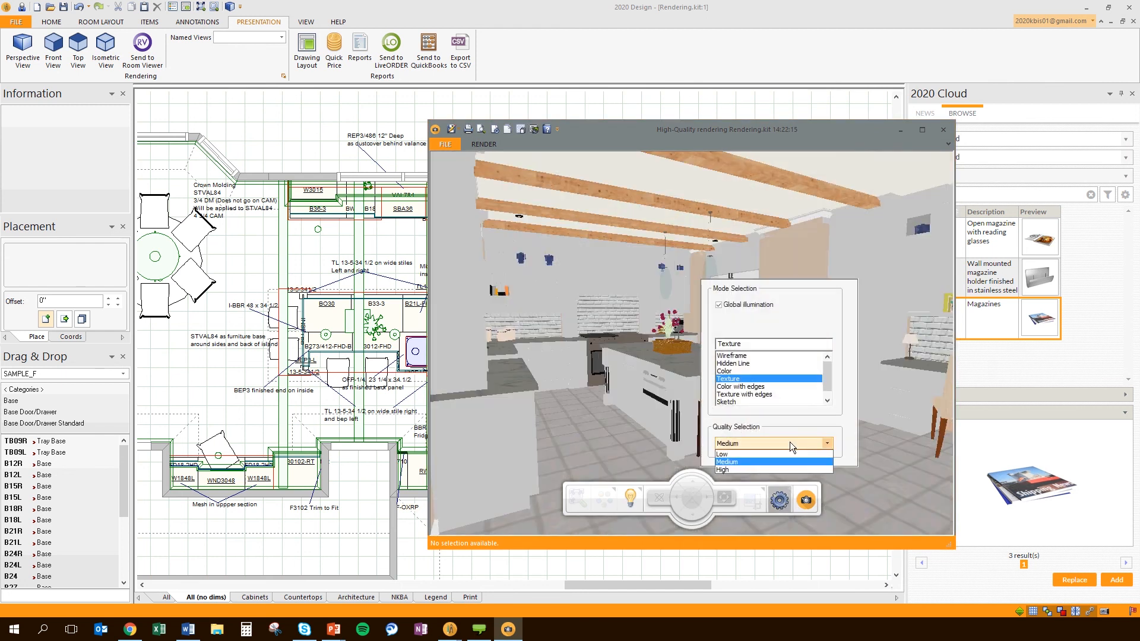
pyautogui.click(772, 470)
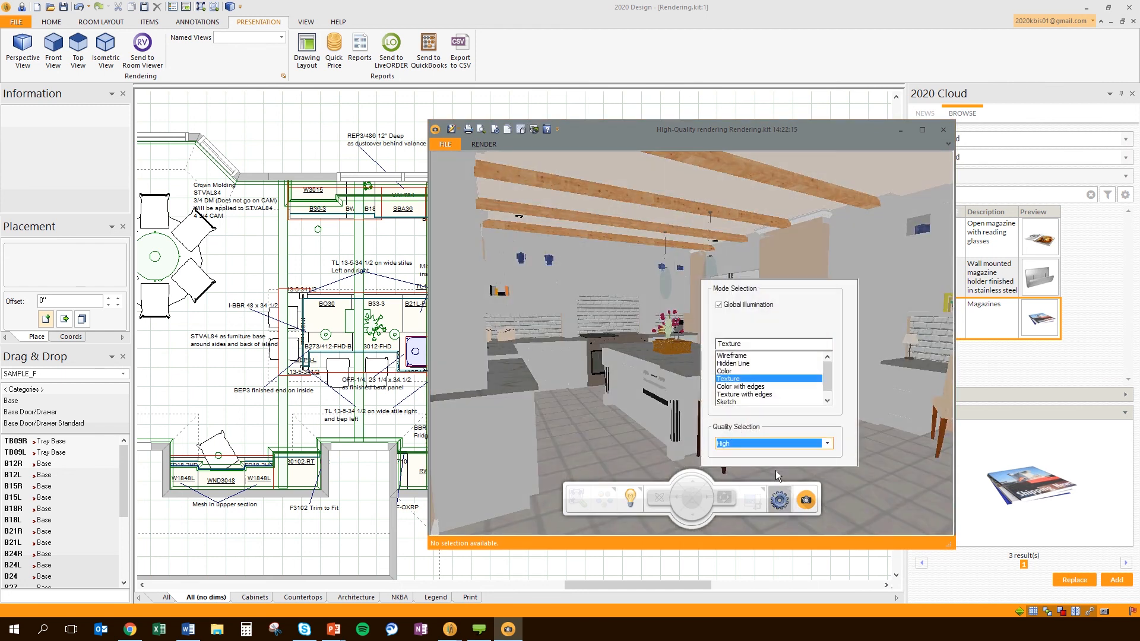
pyautogui.click(805, 501)
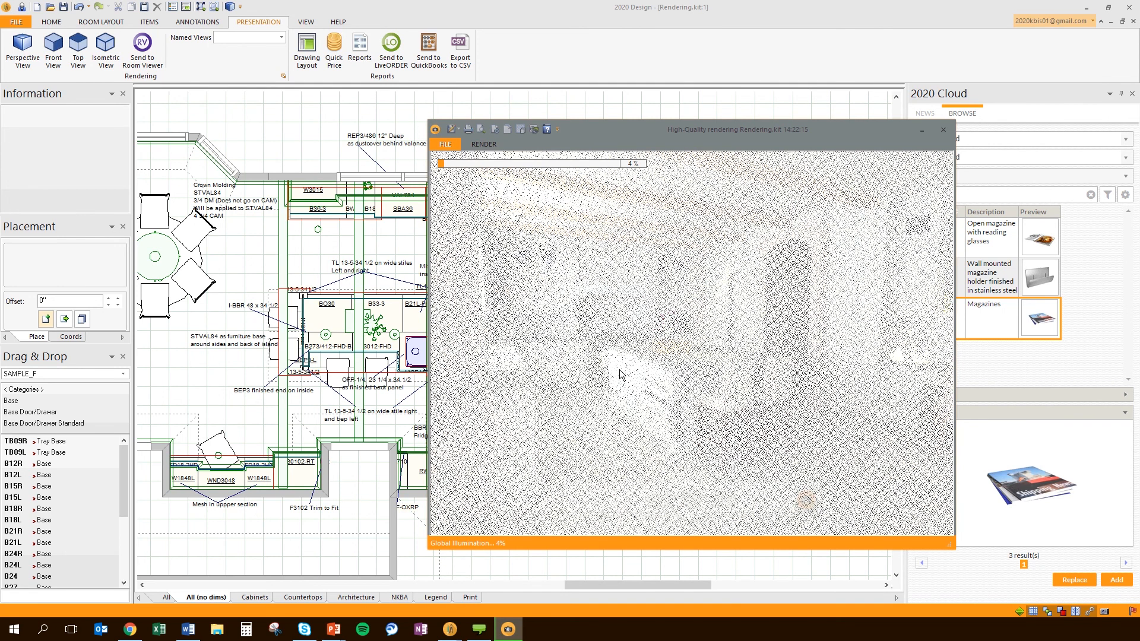
pyautogui.click(314, 144)
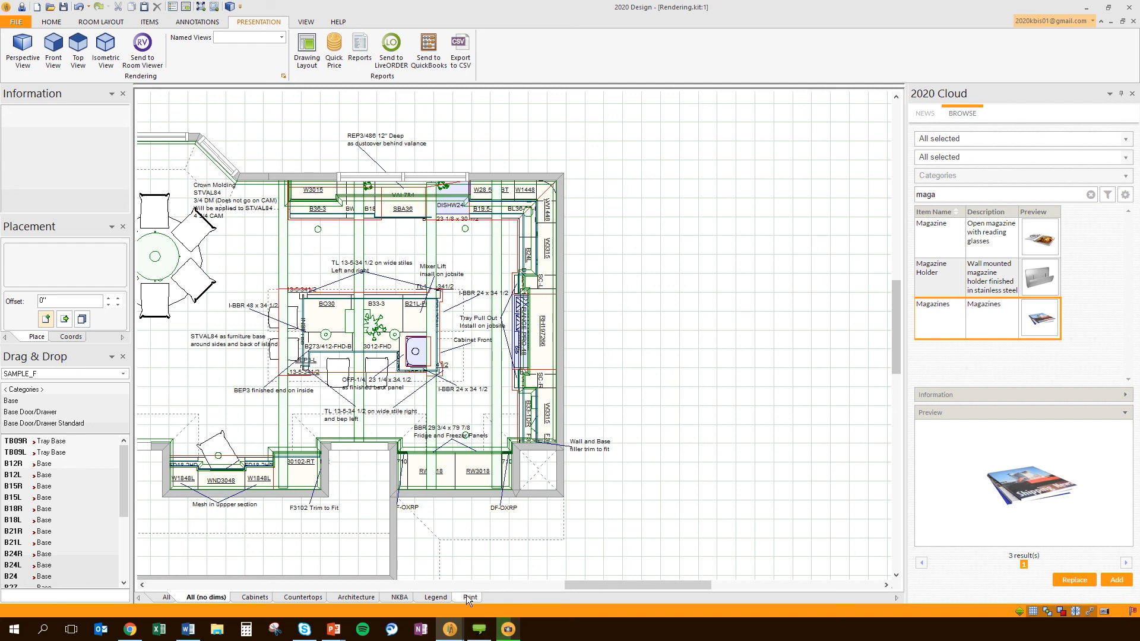
# In the PowerPoint slide show, advance to the demo video slide and pause the video
pyautogui.moveTo(336, 630)
pyautogui.click(426, 589)
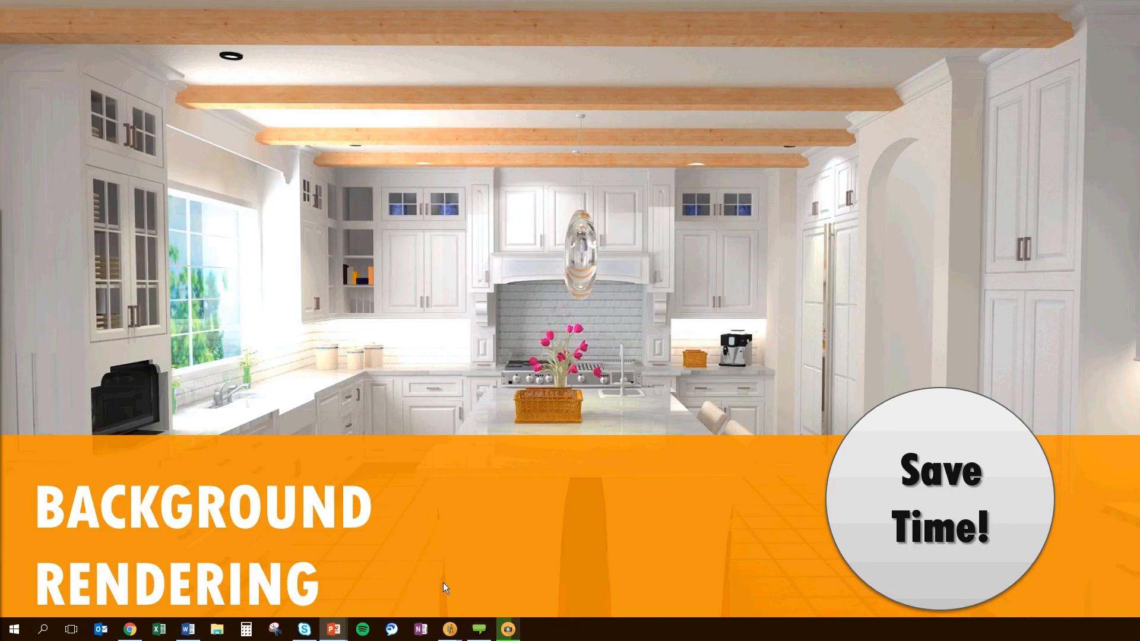
pyautogui.click(696, 475)
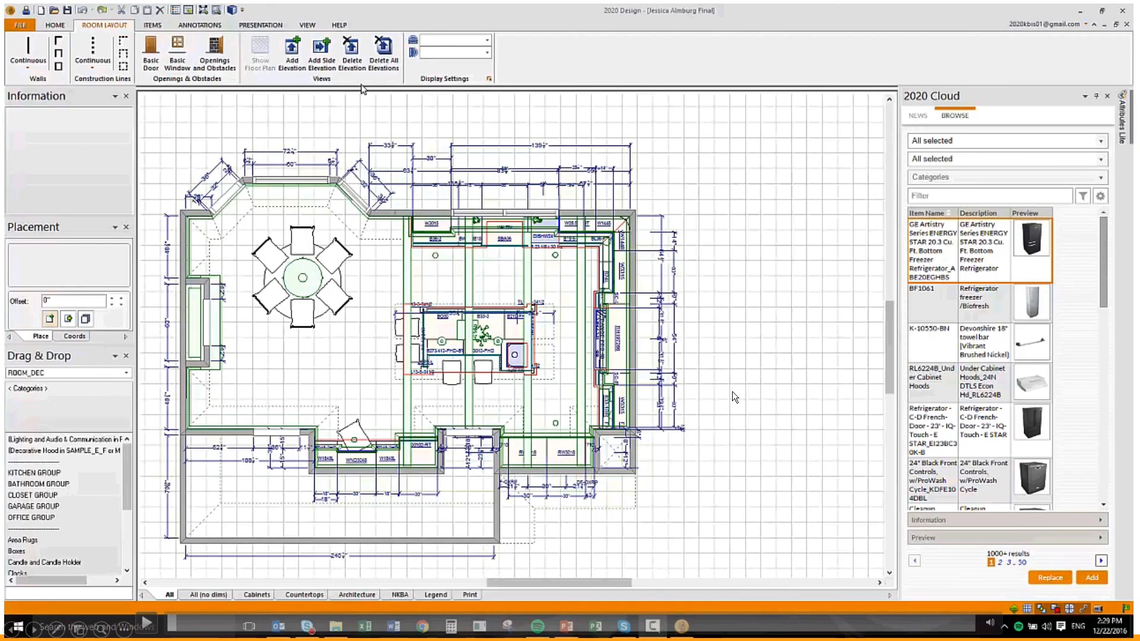
pyautogui.click(731, 390)
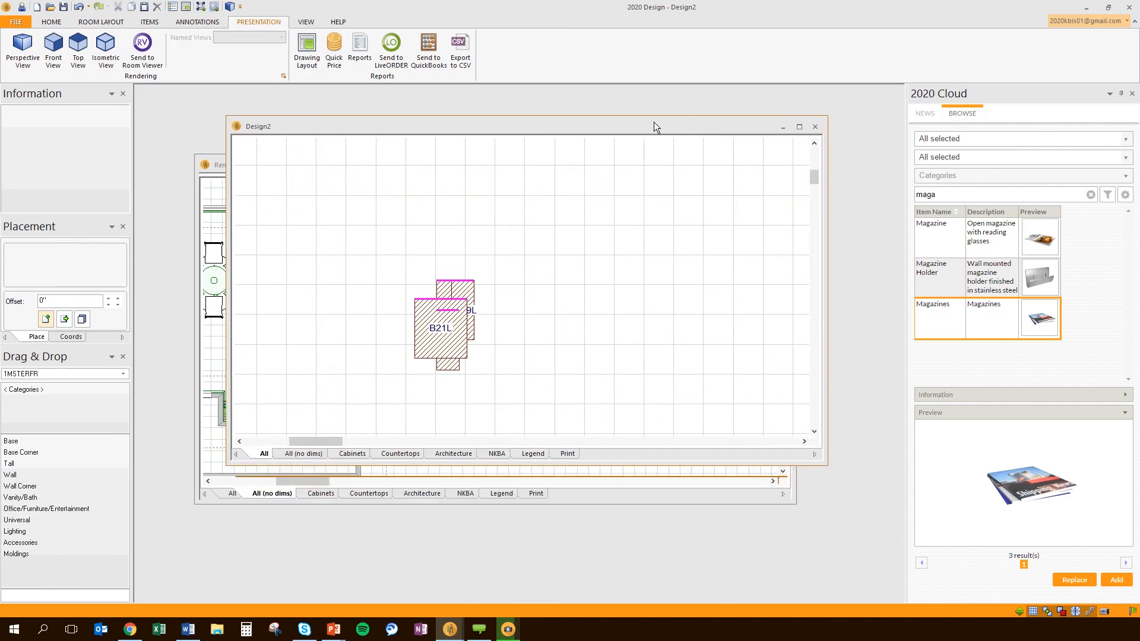
# Maximize Design2, zoom in, and select cabinet B21L to see its collision with B12L, TB09R and TB09L
pyautogui.click(799, 127)
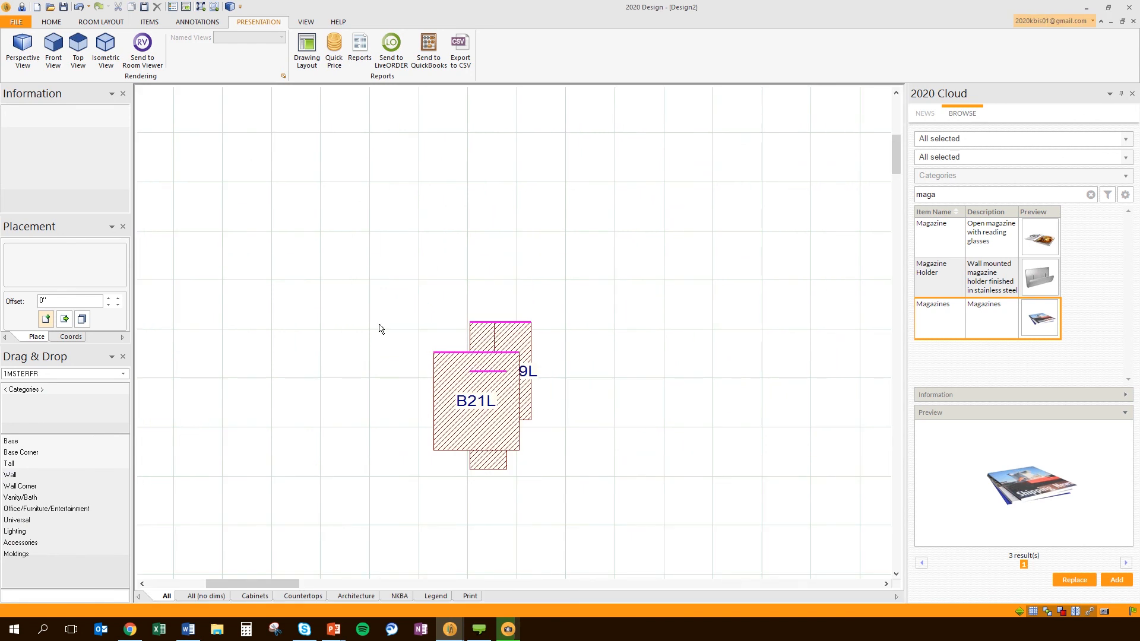
pyautogui.scroll(1, 671, 484)
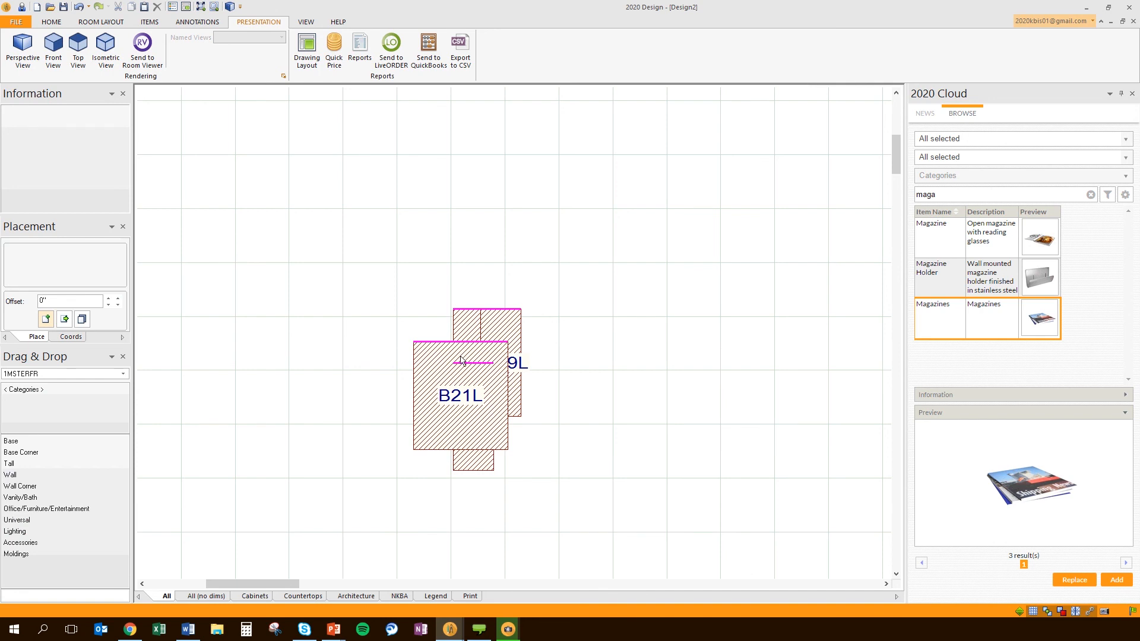
pyautogui.click(430, 368)
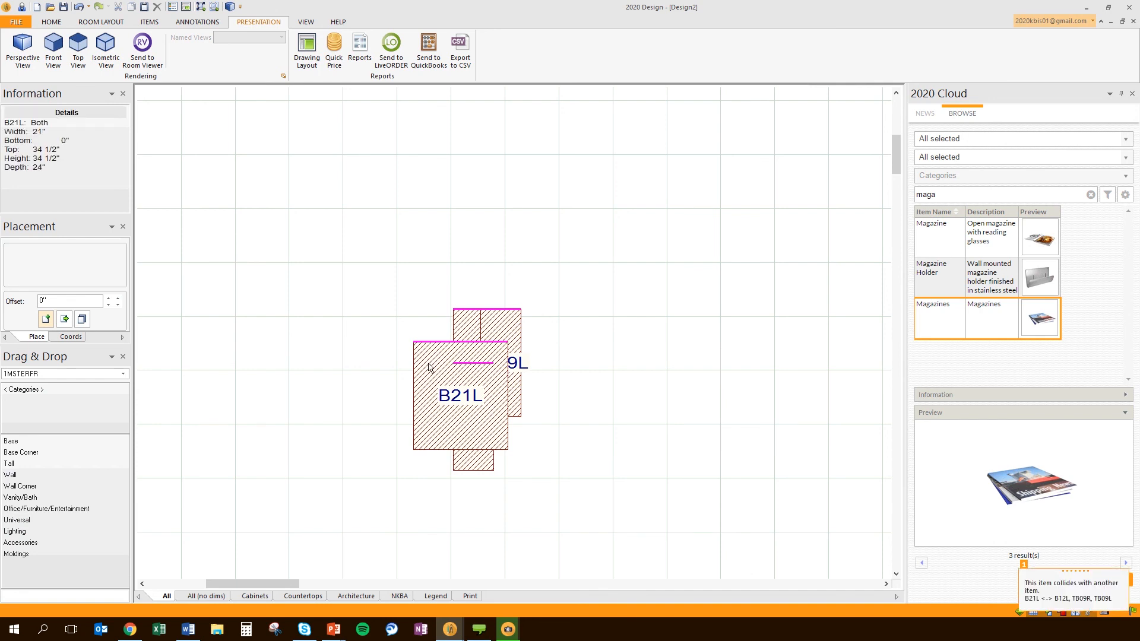